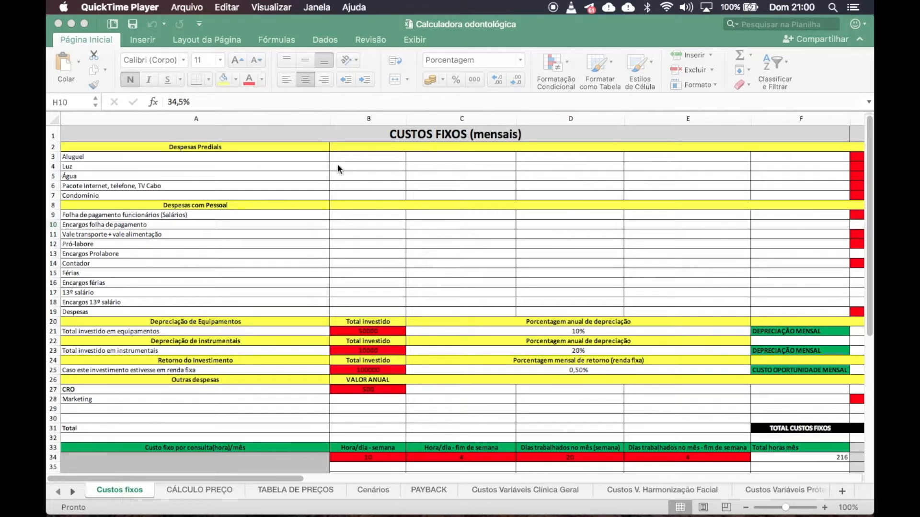
- Examine the Aluguel row under Despesas Prediais on the fixed-costs sheet
scroll(292, 248, right, 2)
scroll(292, 248, left, 2)
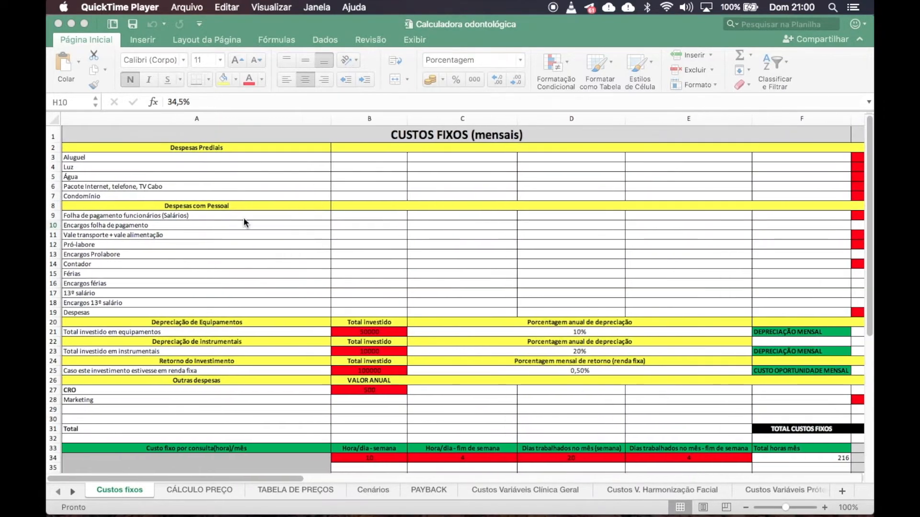
click(148, 156)
click(148, 156)
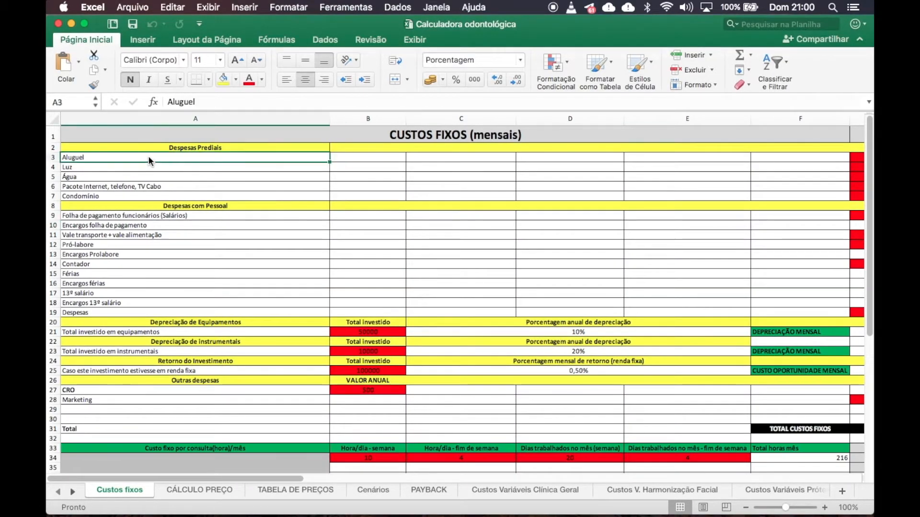
key(Right)
key(Right)
key(Left)
key(Left)
key(Right)
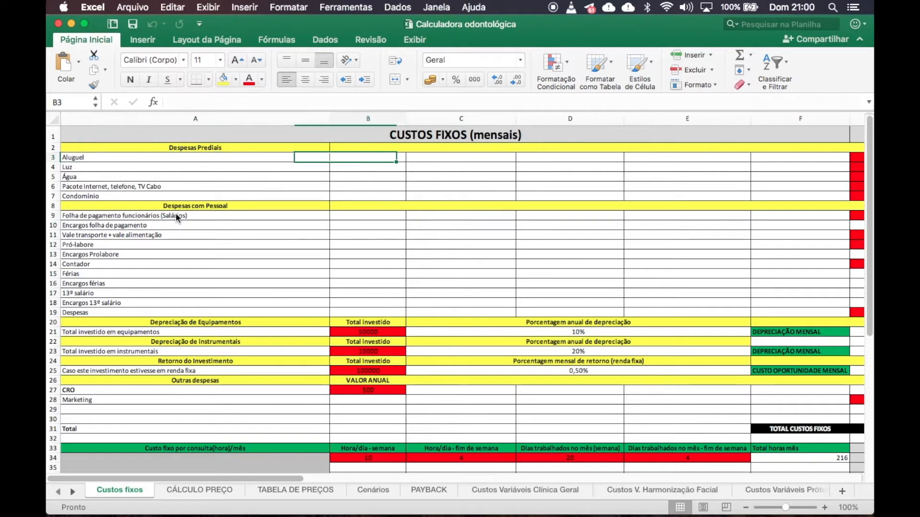
key(Right)
key(Left)
key(Left)
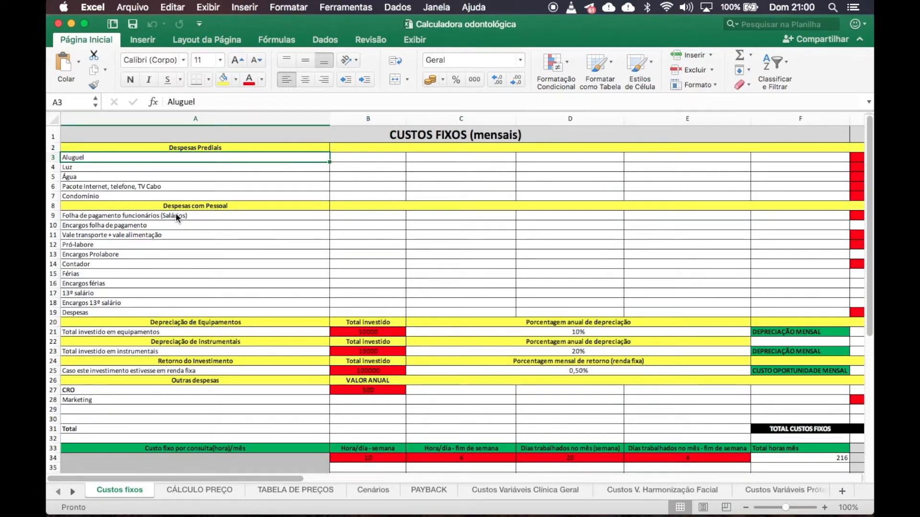
key(Right)
key(Left)
key(Right)
key(Right)
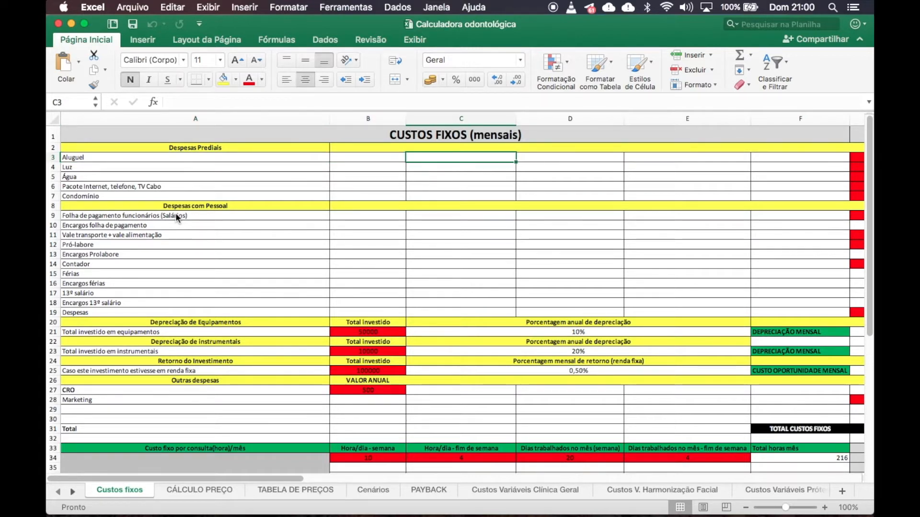
key(Left)
key(Left)
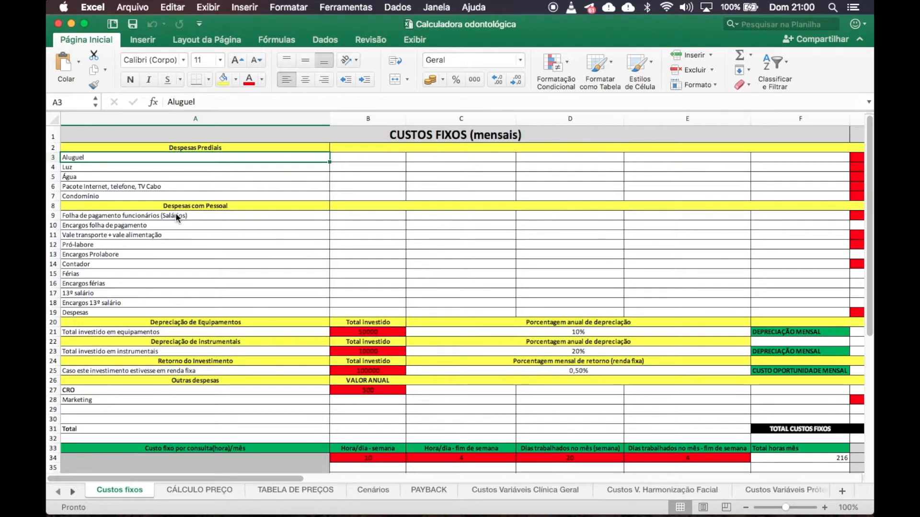
- Review the Despesas Prediais items and their monthly prices in column G, from Condomínio back up to Aluguel
key(Down)
key(Down)
key(Down)
key(Down)
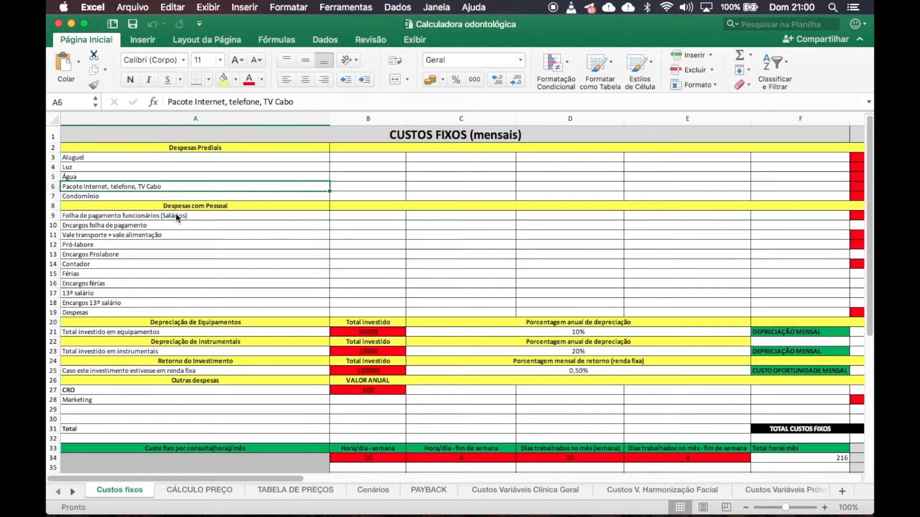
key(Right)
key(Right)
key(Right)
key(Right)
key(Right)
key(Right)
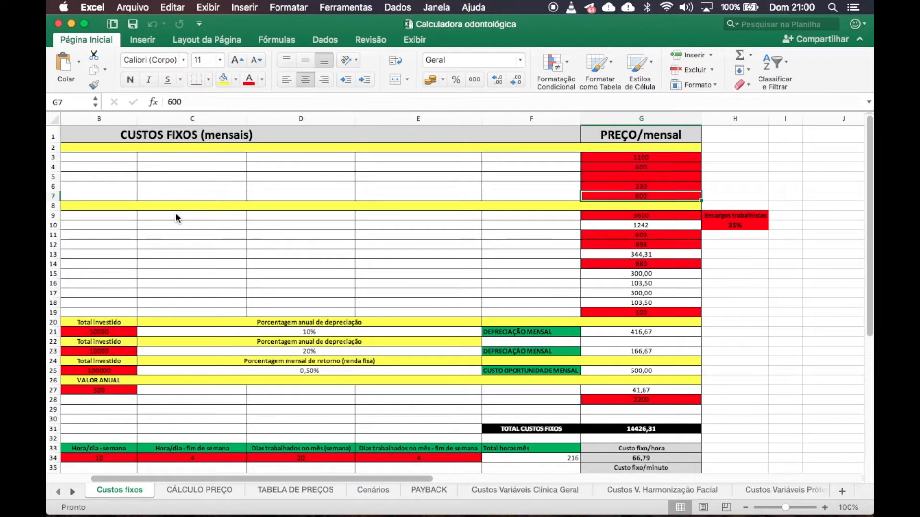
key(Up)
key(Up)
key(Up)
key(Up)
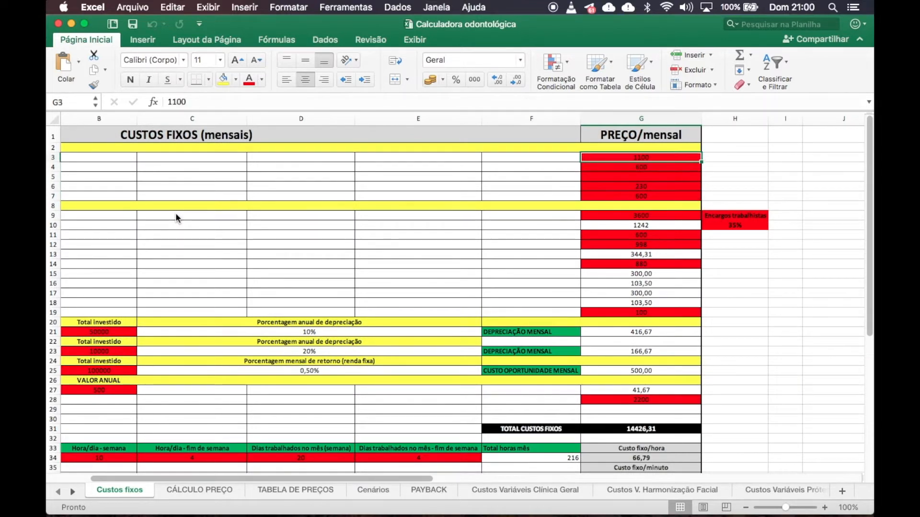
- Compare the red input cells in the monthly price column with the calculated Encargos folha de pagamento cell
key(Down)
key(Down)
key(Down)
key(Down)
key(Down)
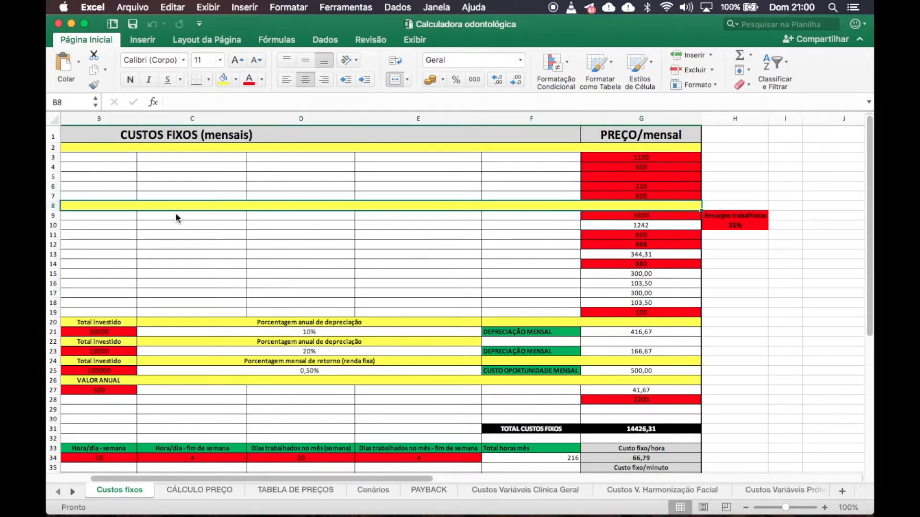
key(Down)
key(Down)
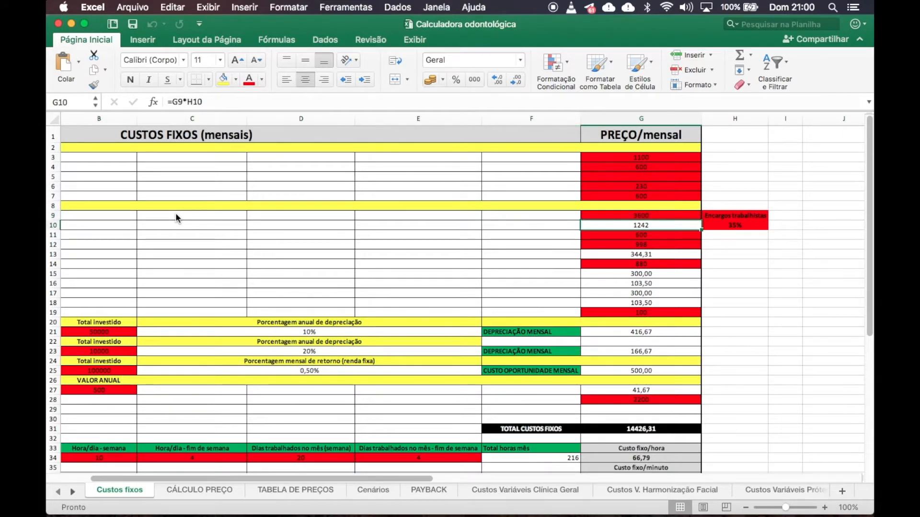
key(Up)
key(Up)
key(Up)
key(Up)
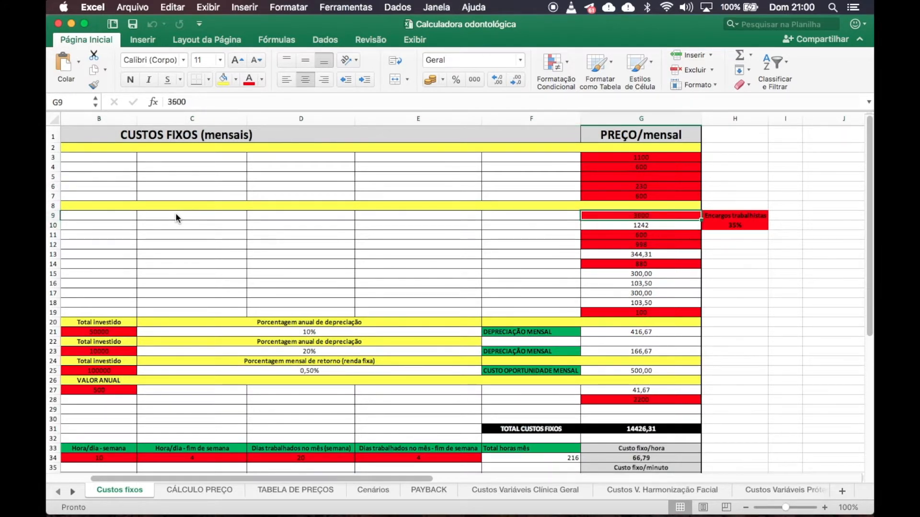
key(Up)
key(Up)
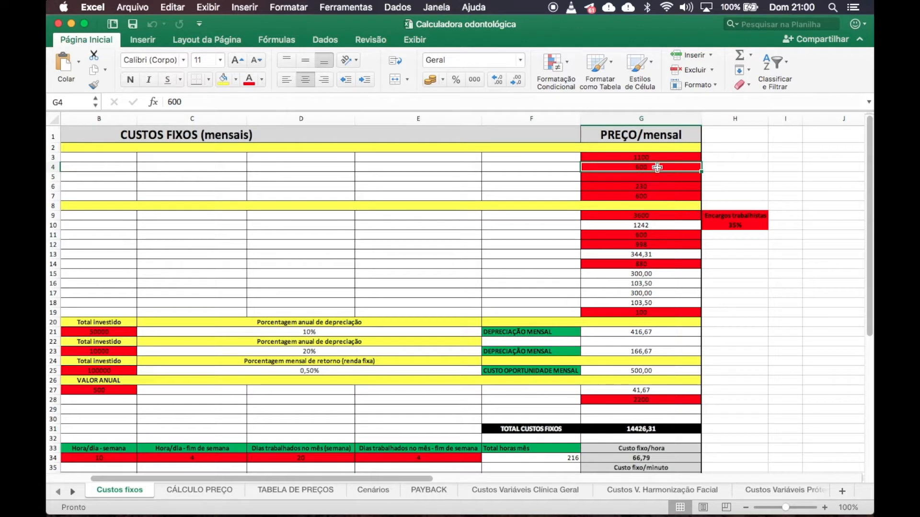
- Inspect the monthly price formulas for Férias, 13º salário and their respective charges in G15 to G18
click(650, 275)
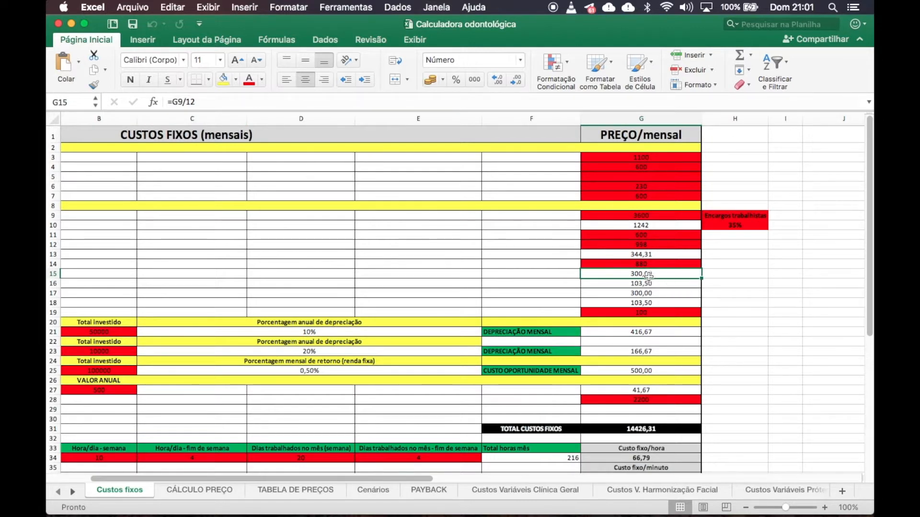
key(Down)
key(Down)
key(Down)
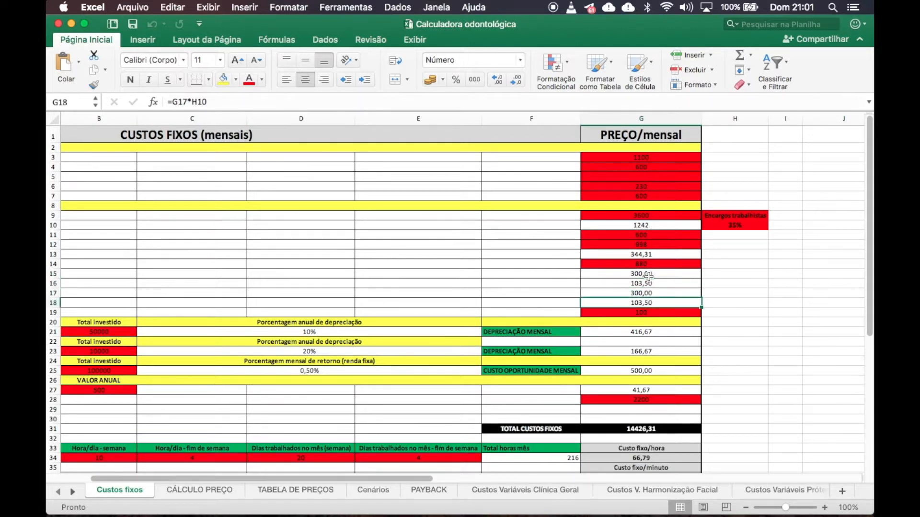
- Check the Folha de pagamento funcionários (Salários) row and its monthly price, plus the Encargos trabalhistas percentage in H10
click(640, 172)
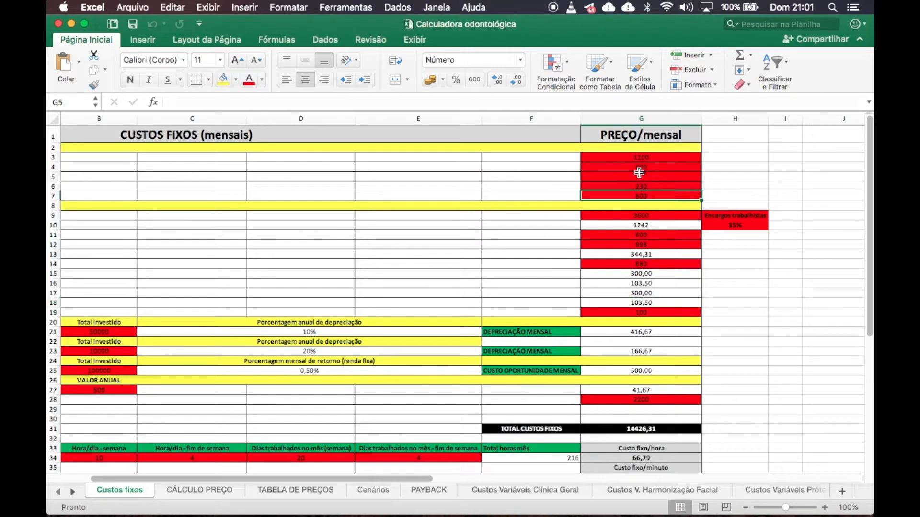
key(Down)
key(Down)
key(Down)
key(Down)
scroll(610, 221, left, 3)
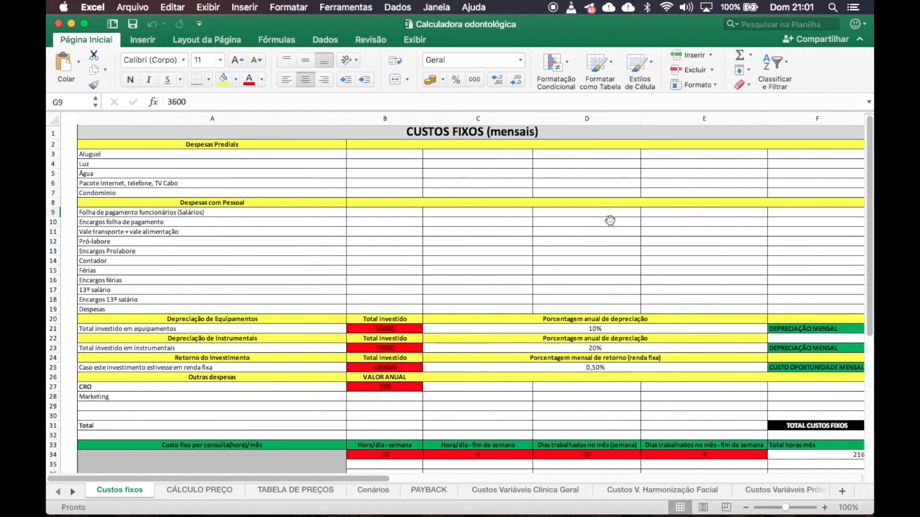
click(167, 215)
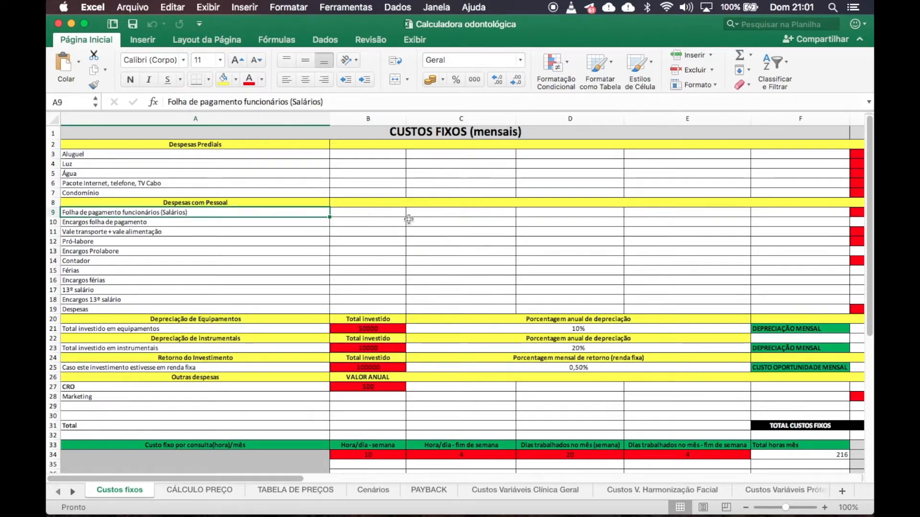
scroll(415, 219, right, 1)
scroll(415, 220, right, 10)
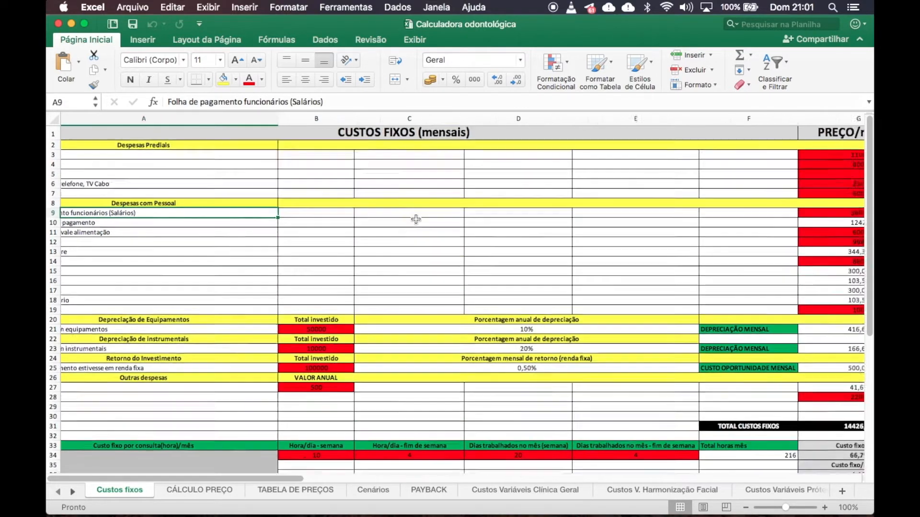
click(562, 216)
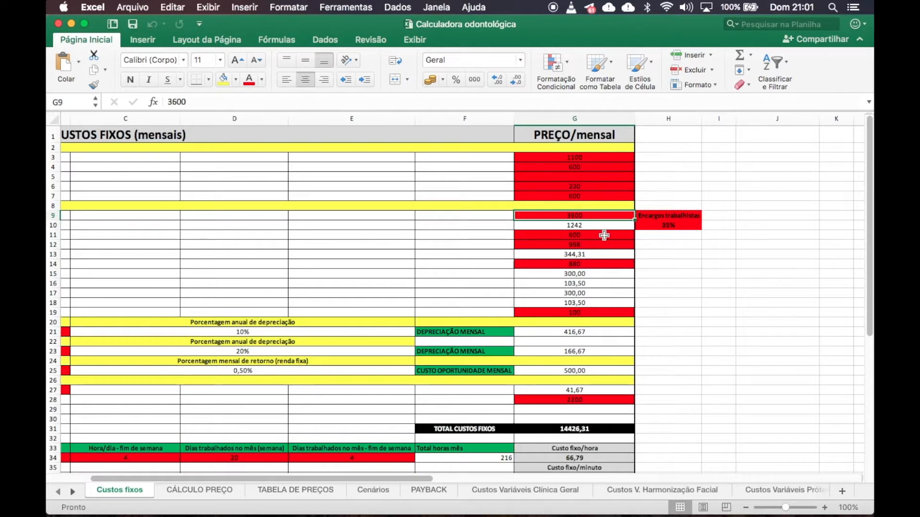
click(662, 223)
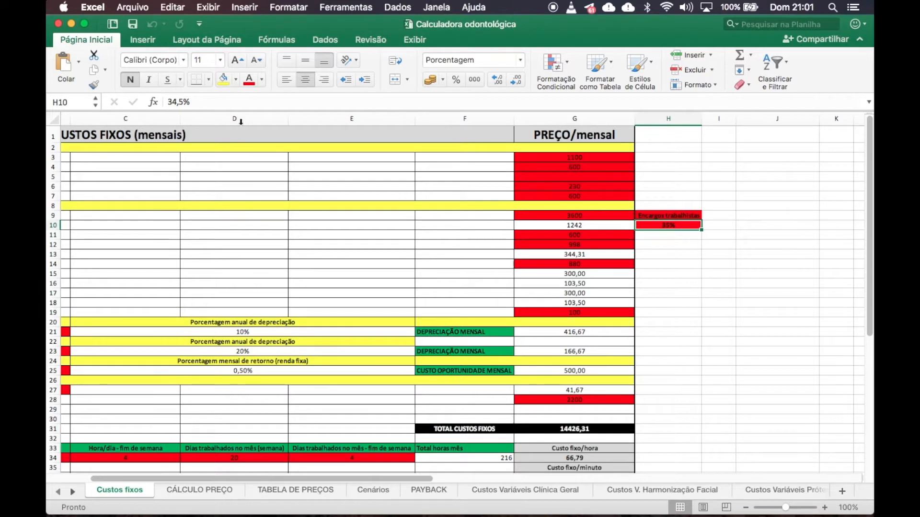
- Check the Vale transporte + vale alimentação row and its monthly price in column G
click(576, 235)
scroll(577, 234, left, 10)
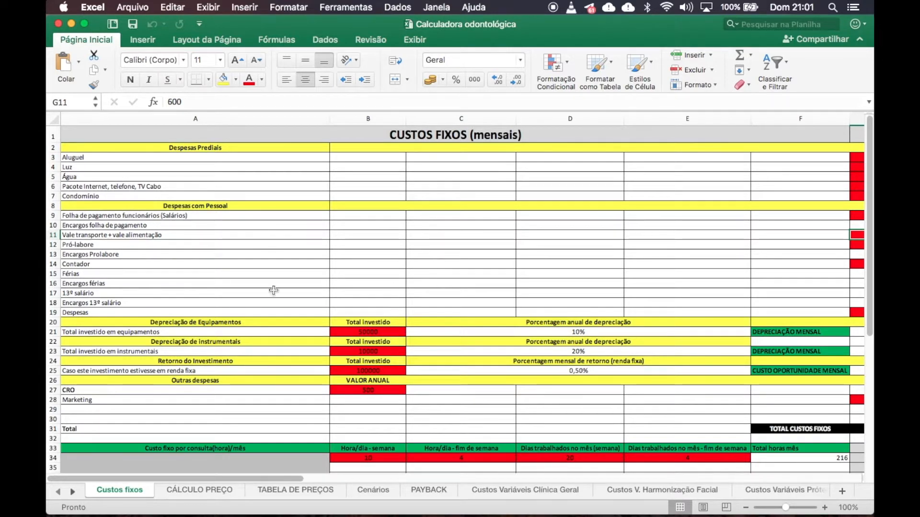
click(141, 235)
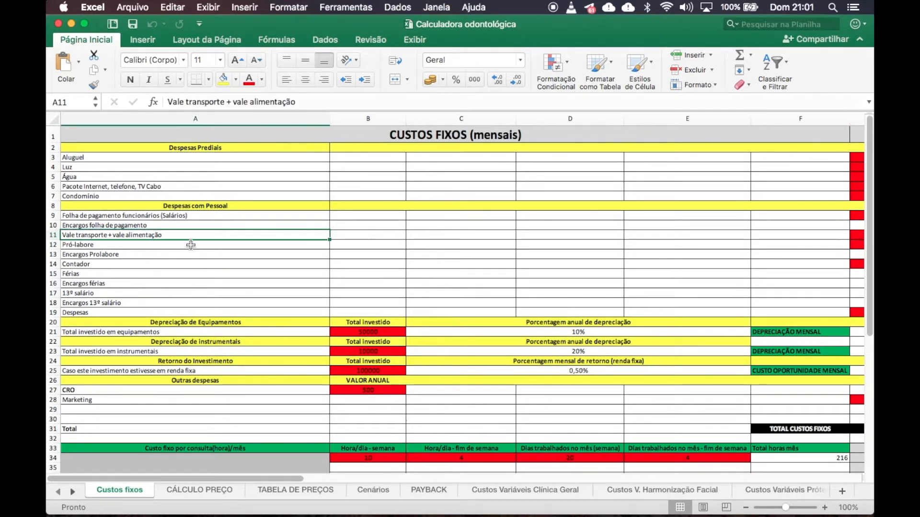
key(Right)
key(Right)
key(Right)
key(Right)
key(Right)
key(Right)
- Examine the Pró-labore row, comparing its label in column A with its monthly price in column G
key(Down)
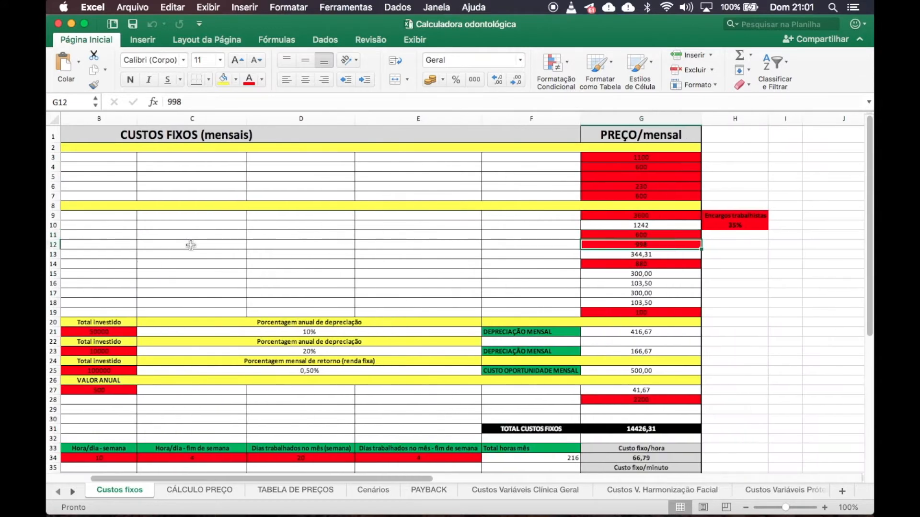
key(Left)
key(Left)
key(Left)
key(Left)
key(Left)
key(Left)
key(Right)
key(Right)
key(Right)
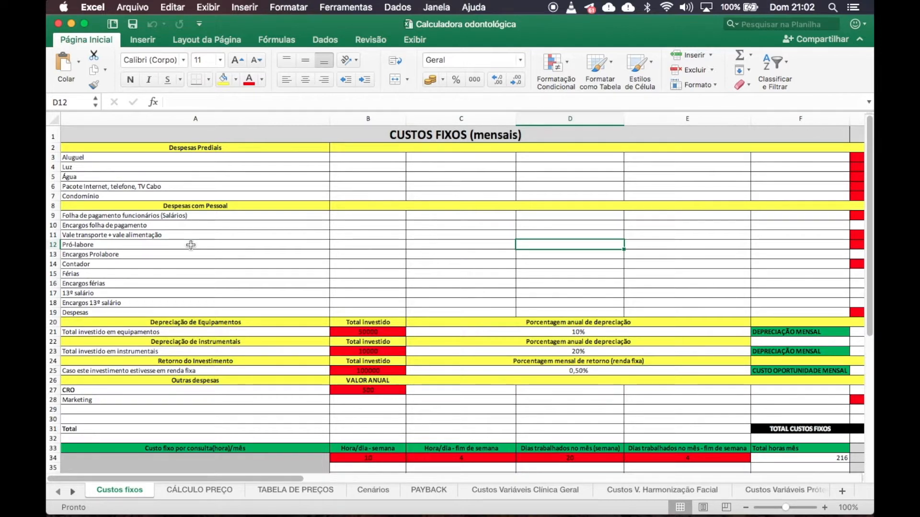
key(Right)
key(Right)
key(Right)
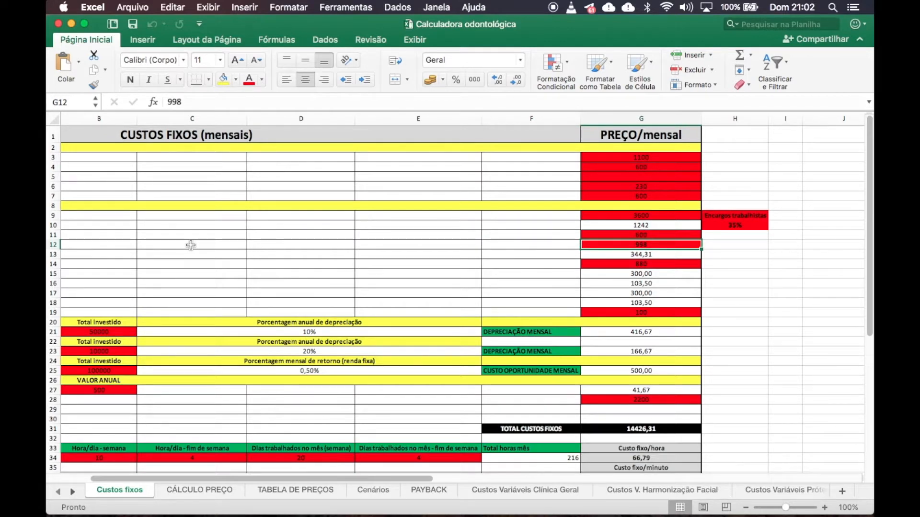
key(Left)
key(Left)
key(Left)
key(Left)
key(Left)
key(Left)
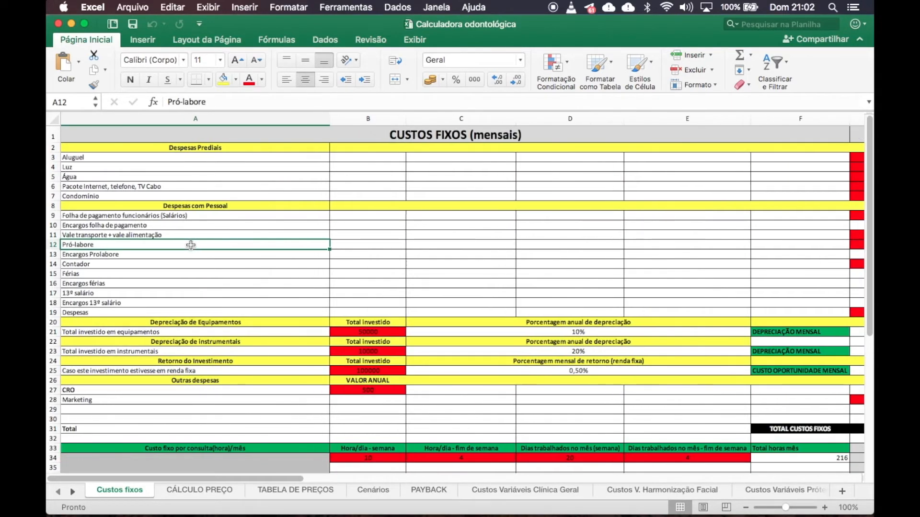
key(Right)
key(Right)
key(Left)
key(Left)
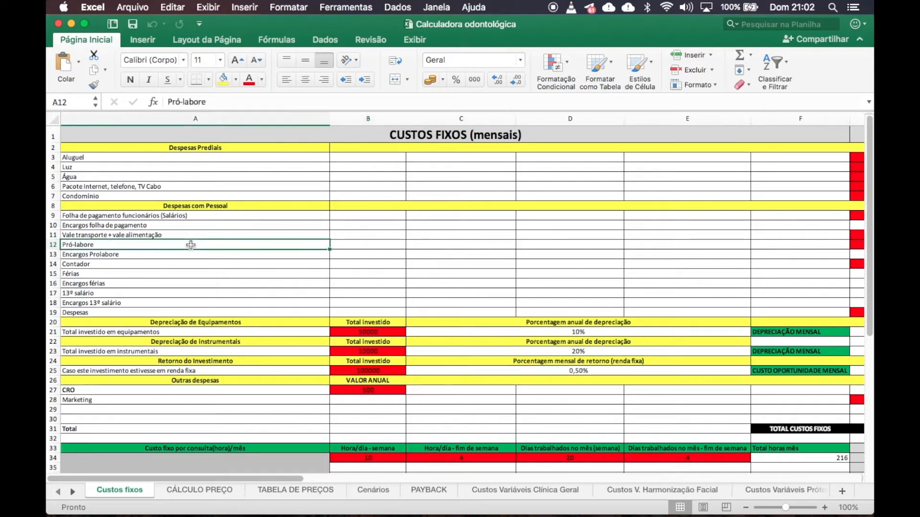
key(Right)
key(Right)
key(Right)
key(Right)
key(Right)
key(Right)
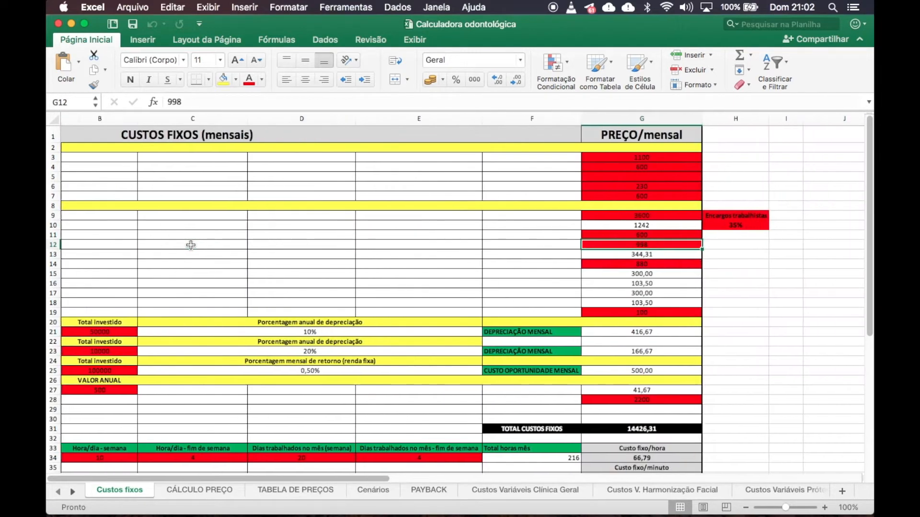
- Review the Contador row from its label to its monthly price cell
key(Down)
key(Down)
key(Left)
key(Left)
key(Left)
key(Left)
key(Left)
key(Left)
key(Right)
key(Right)
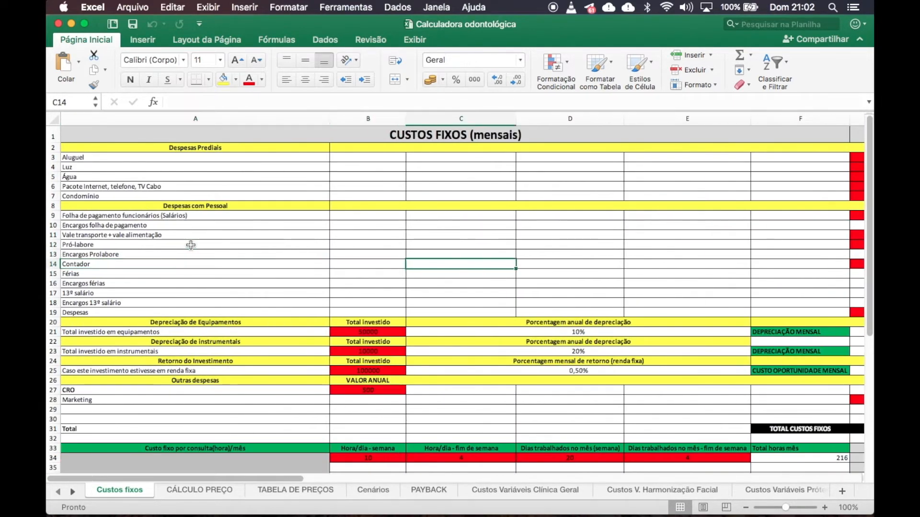
key(Right)
key(Right)
key(Right)
key(Right)
- Go through the monthly prices from Férias down to Despesas and check the Despesas row's label
key(Down)
key(Down)
key(Down)
key(Down)
key(Down)
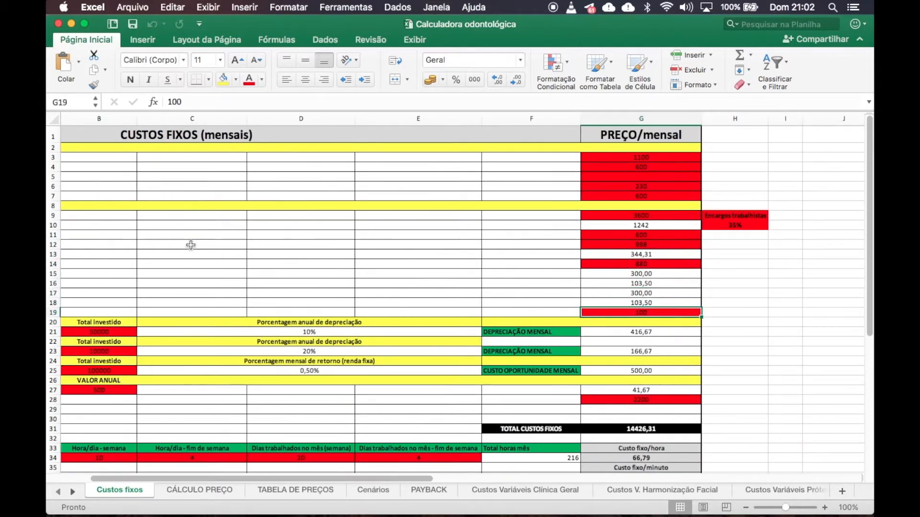
key(Left)
key(Left)
key(Left)
key(Left)
key(Left)
key(Left)
key(Right)
key(Right)
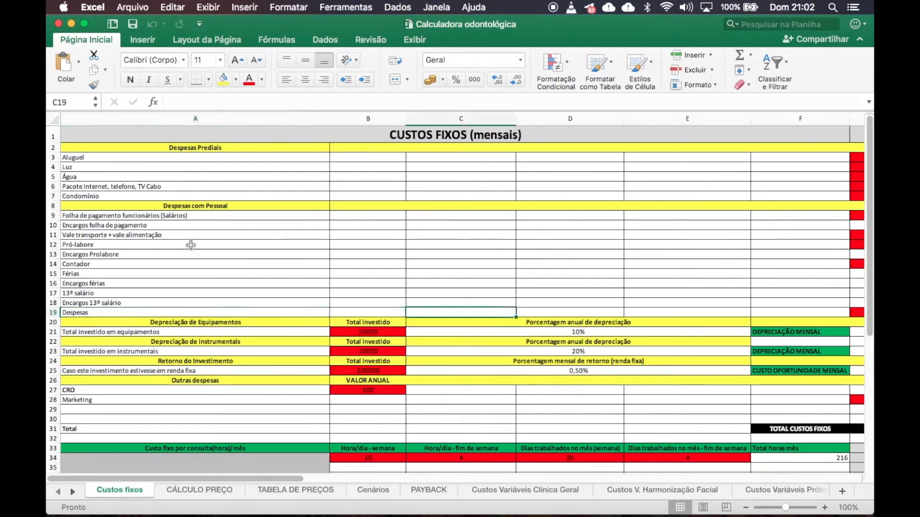
- Inspect the total invested in equipment and its annual depreciation percentage under Depreciação de Equipamentos
key(Down)
key(Left)
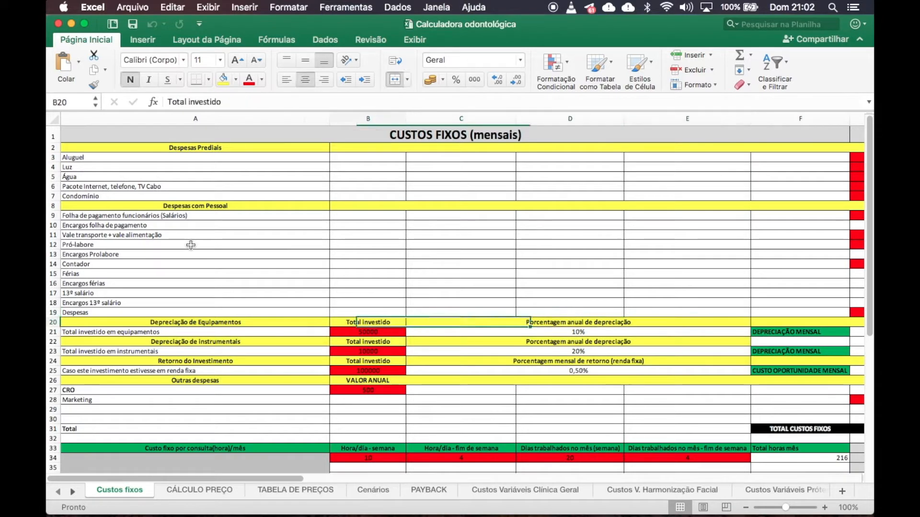
key(Down)
key(super+b)
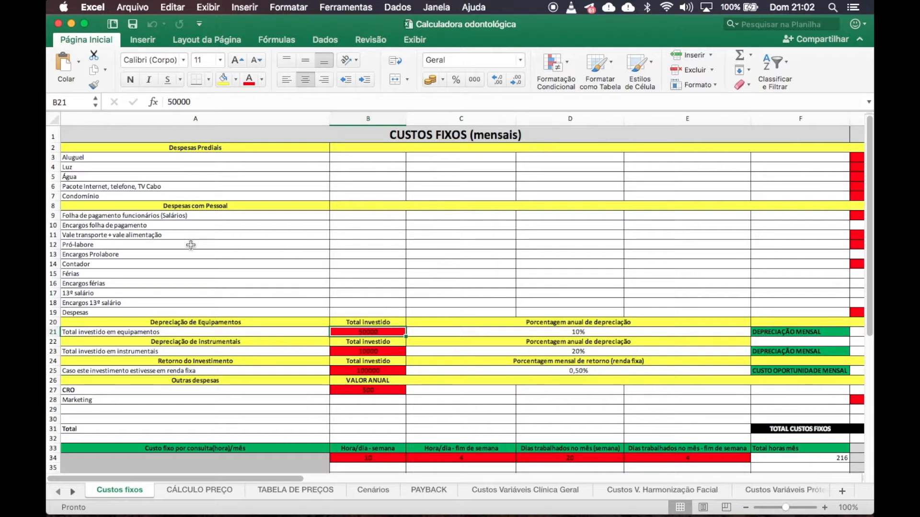
key(Right)
key(Right)
key(Right)
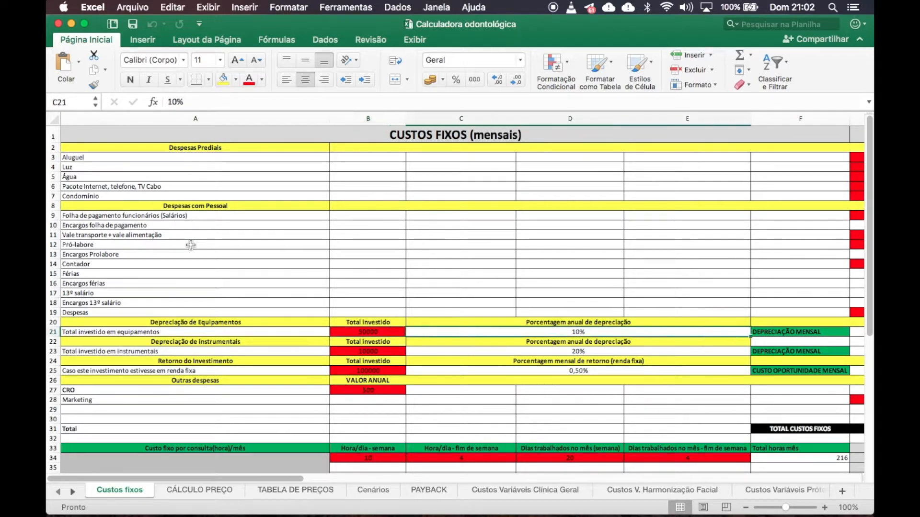
- Inspect the monthly depreciation formula for equipment in row 21 and return to its total invested
key(Left)
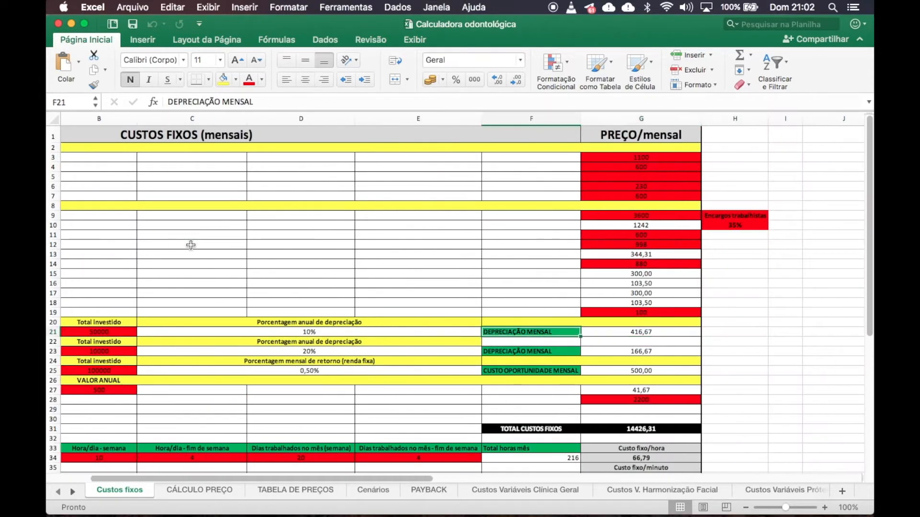
key(Right)
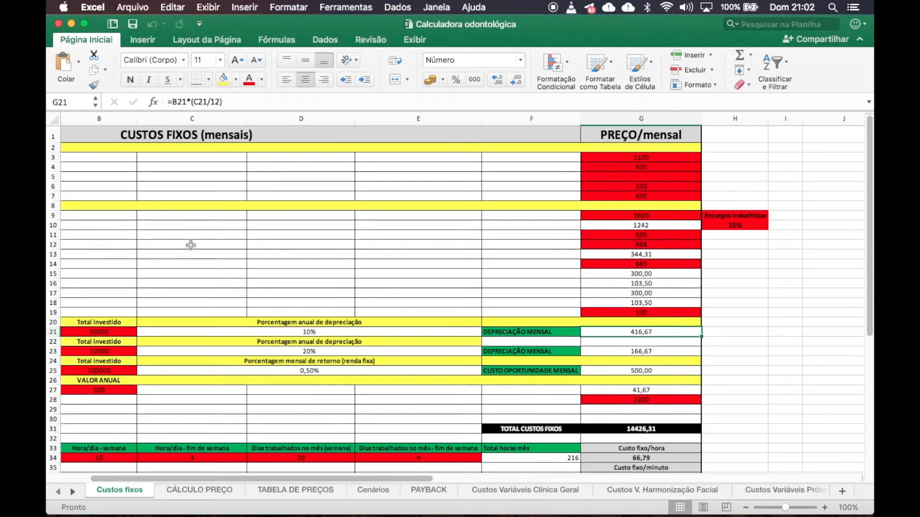
key(Left)
key(Left)
key(Left)
key(Left)
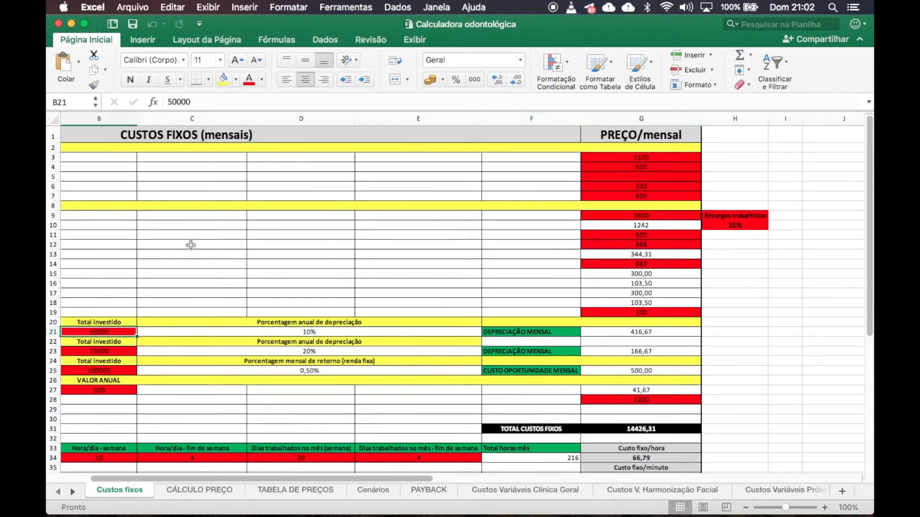
- Review the total invested in instruments in row 23, comparing it with the equipment investment in row 21
key(Down)
key(Down)
key(Right)
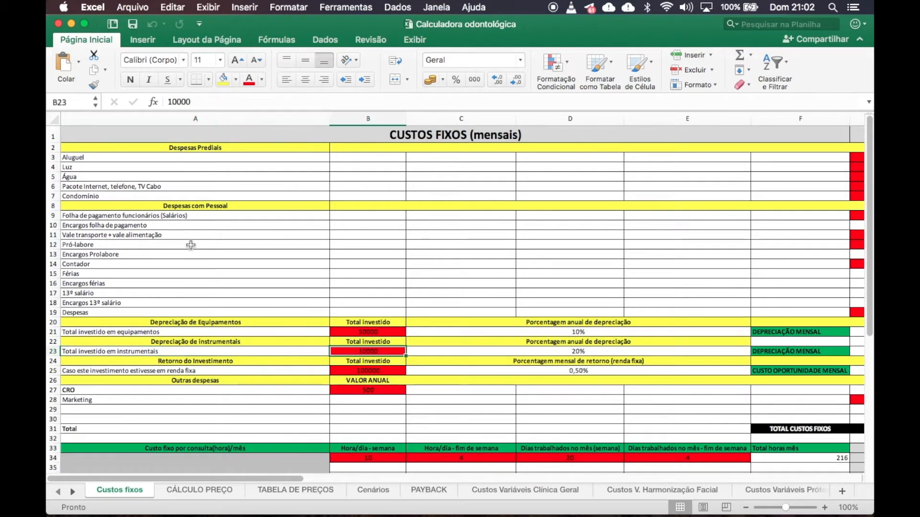
key(Left)
key(Right)
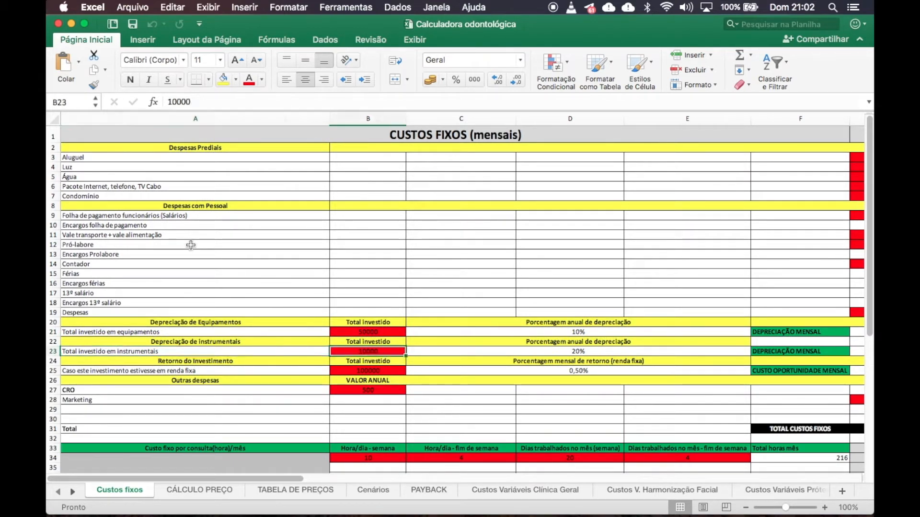
key(Up)
key(Up)
key(Down)
key(Down)
- Review the Retorno do Investimento row from its total invested to the monthly opportunity cost formula
key(Down)
key(Down)
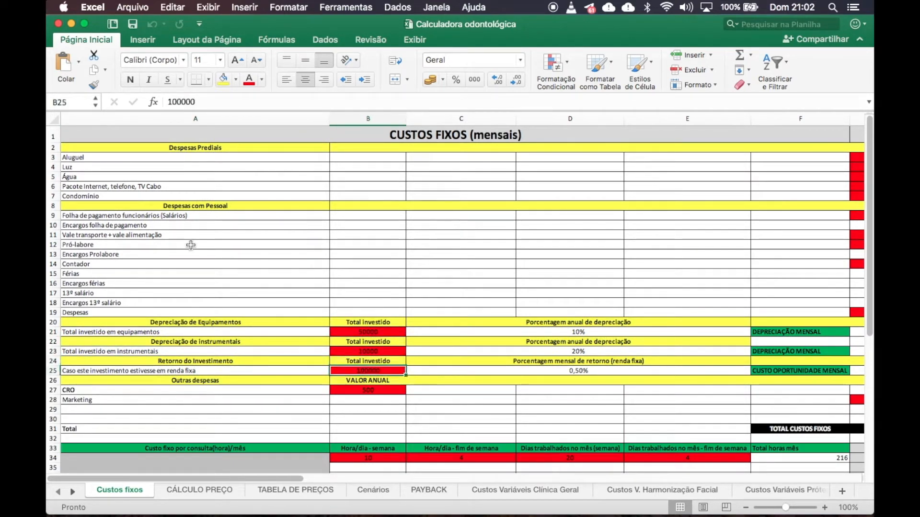
key(Left)
key(Right)
key(Left)
key(Right)
key(Right)
key(Right)
key(Right)
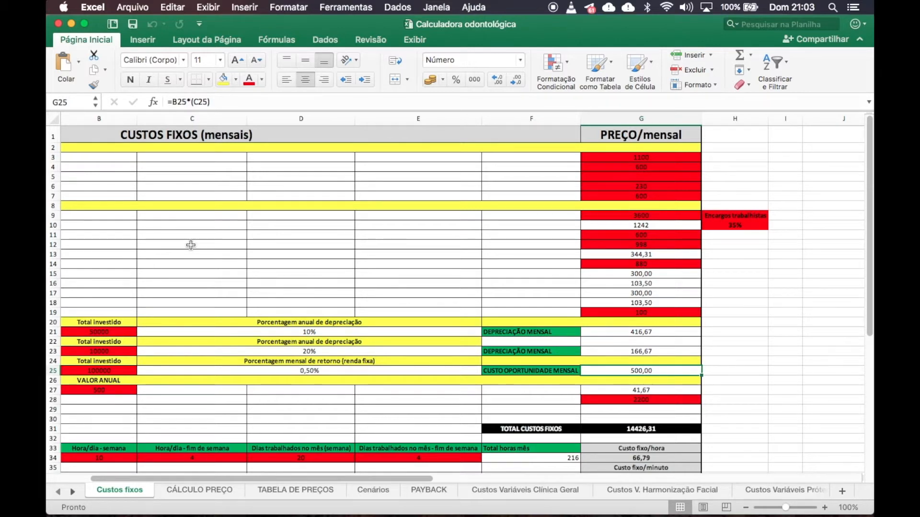
- Examine the CRO row under Outras despesas, comparing its label with its annual value cell
key(Left)
key(Left)
key(Left)
key(Left)
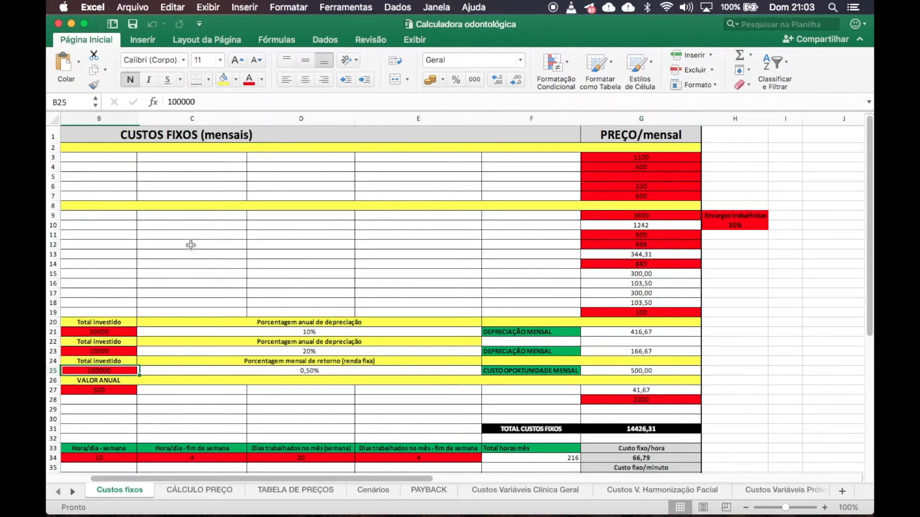
key(Down)
key(Down)
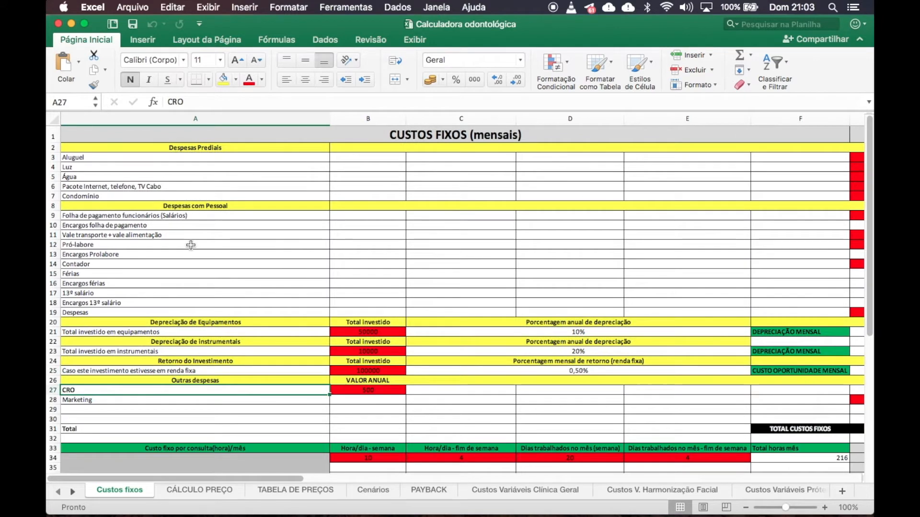
key(Right)
key(Left)
key(Right)
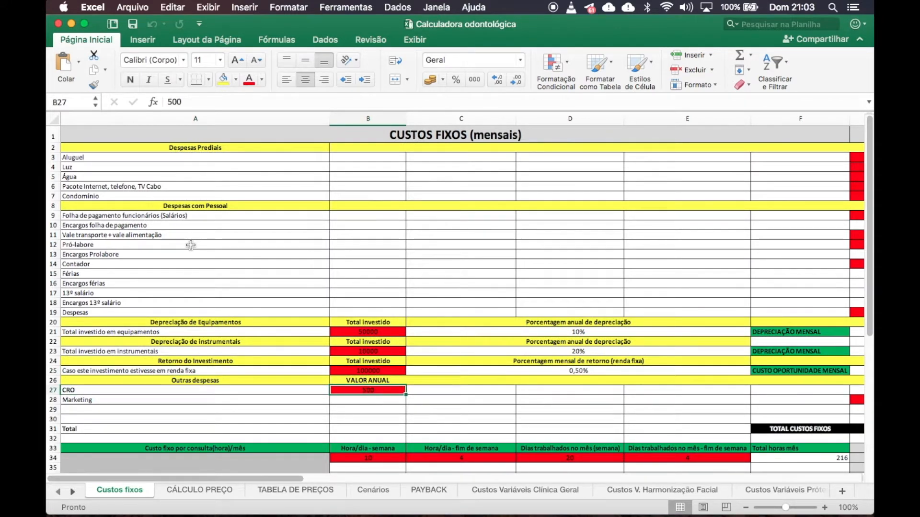
key(Left)
key(Right)
key(Left)
- Check the Marketing row's monthly price and continue down column G to just above the total fixed costs
key(Down)
key(Right)
key(Right)
key(Right)
key(Right)
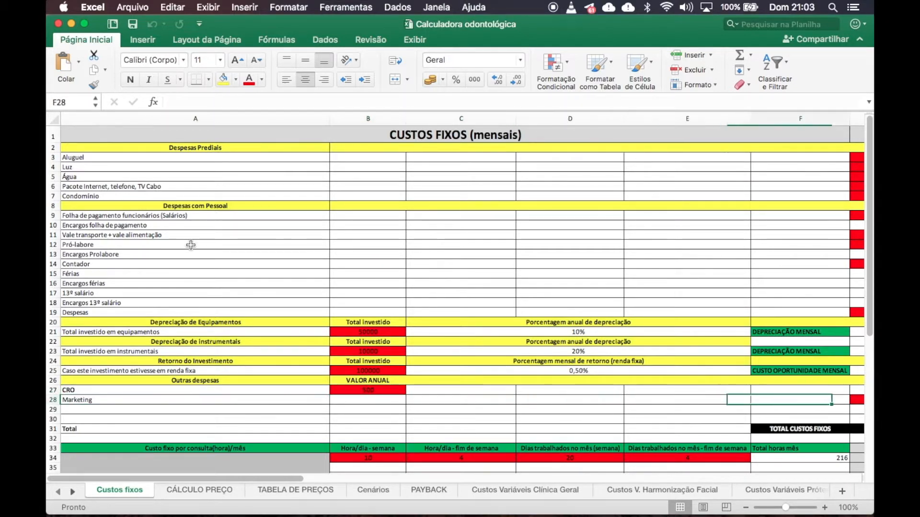
key(Right)
key(Left)
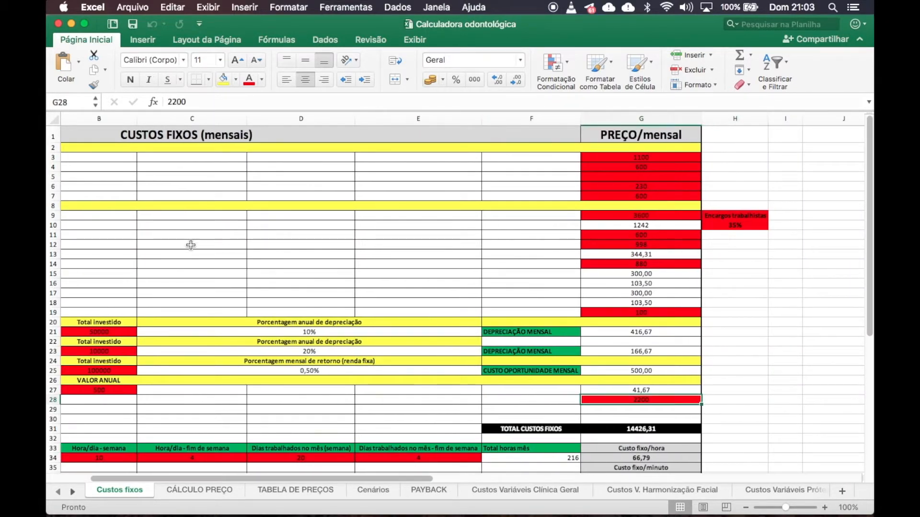
key(Down)
key(Down)
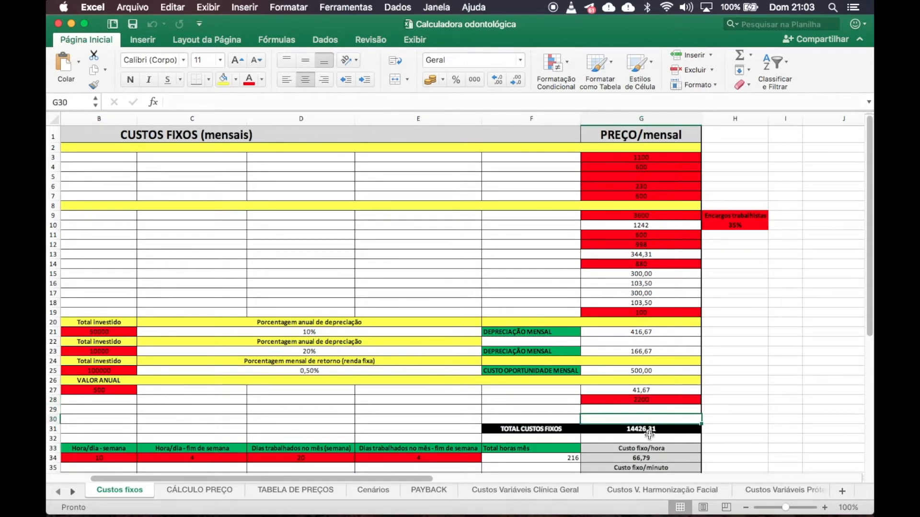
- Inspect the hours per day and days worked per month, for weekdays and weekends, in row 34
scroll(648, 436, down, 5)
scroll(649, 435, left, 3)
scroll(649, 436, left, 1)
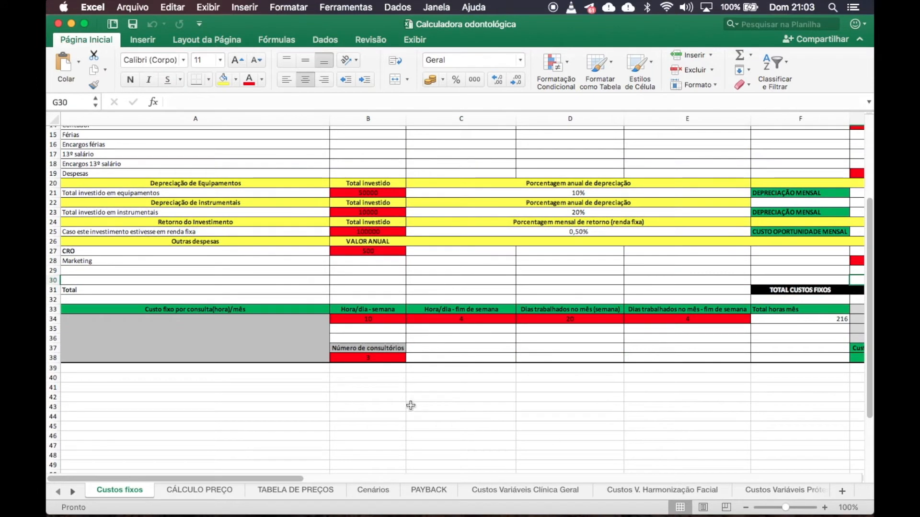
click(380, 319)
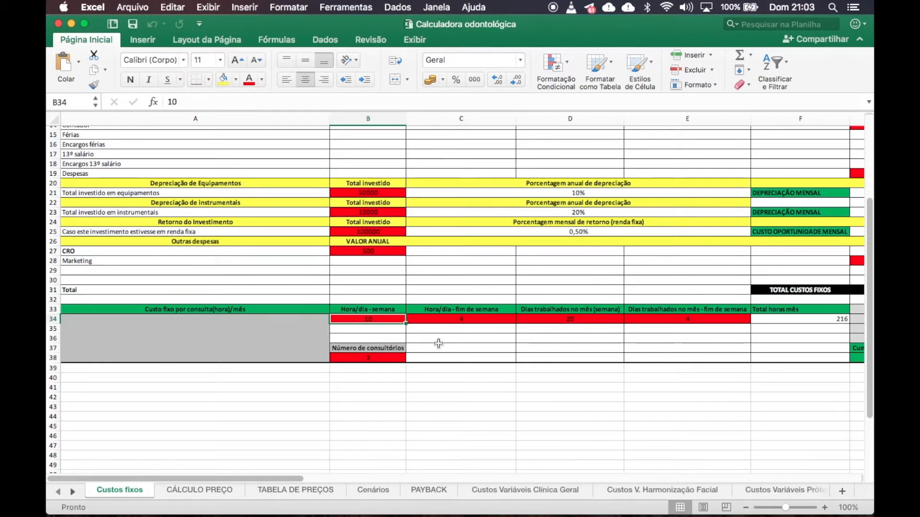
click(473, 320)
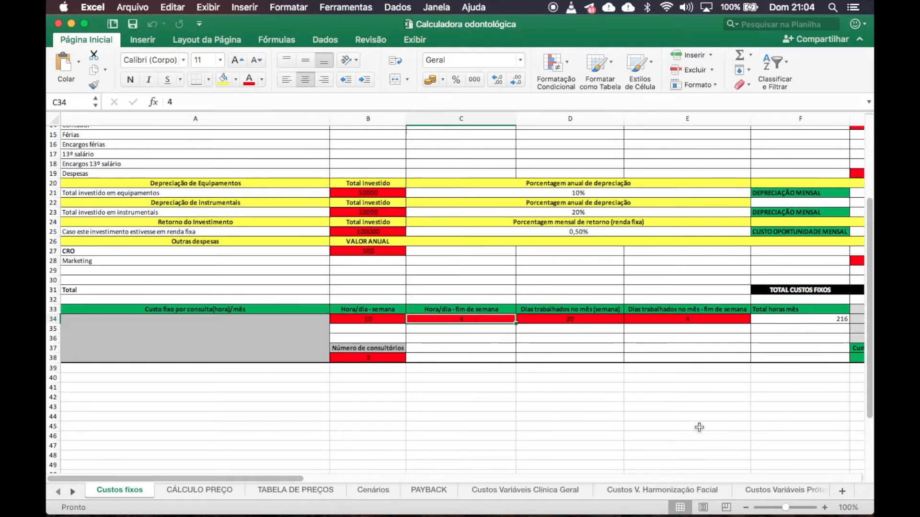
click(585, 319)
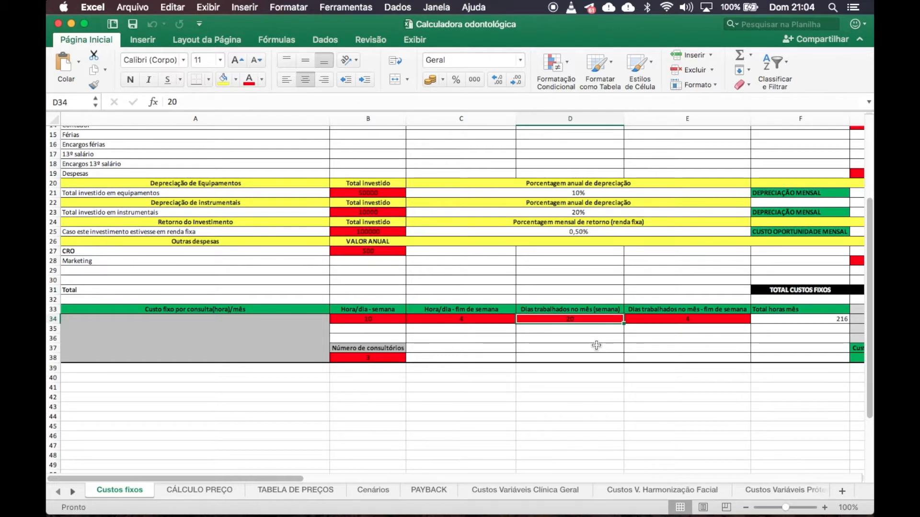
click(691, 319)
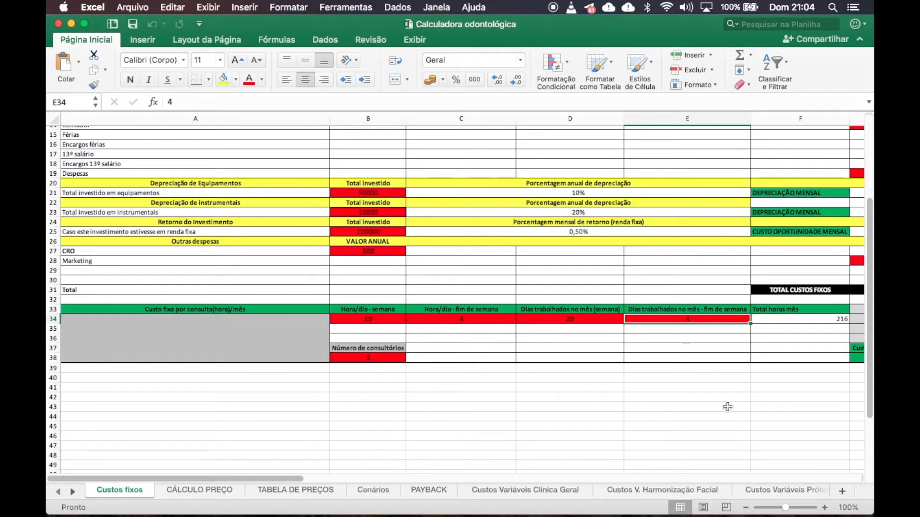
- Enter 3 as the Número de consultórios in B38
key(Left)
key(Left)
key(Left)
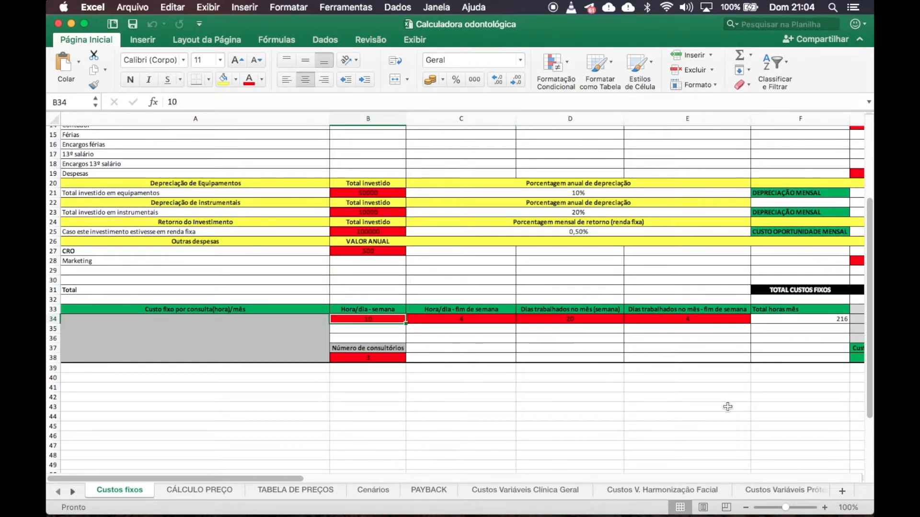
key(Down)
key(Down)
key(Down)
key(Down)
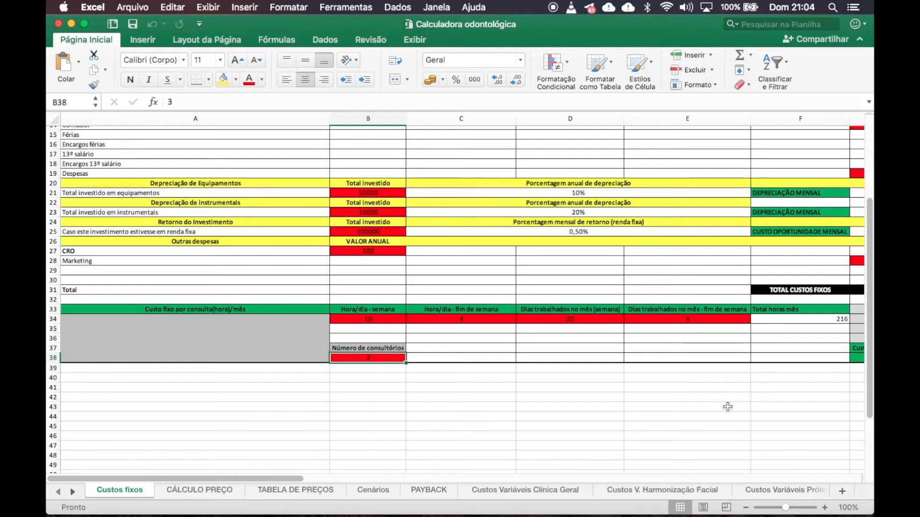
text(1)
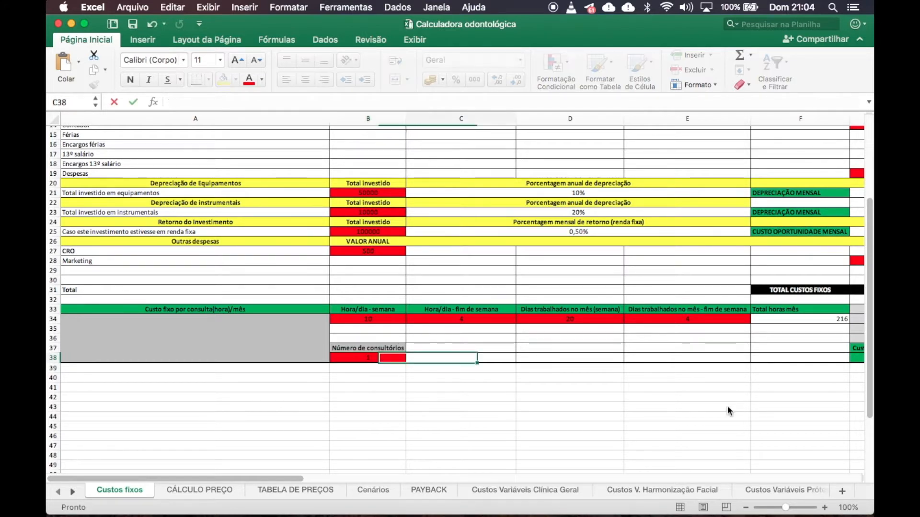
key(Return)
key(super+z)
- Inspect the formulas for fixed cost per hour, per minute and per minute in each consultório, plus total monthly hours
key(Right)
key(Right)
key(Right)
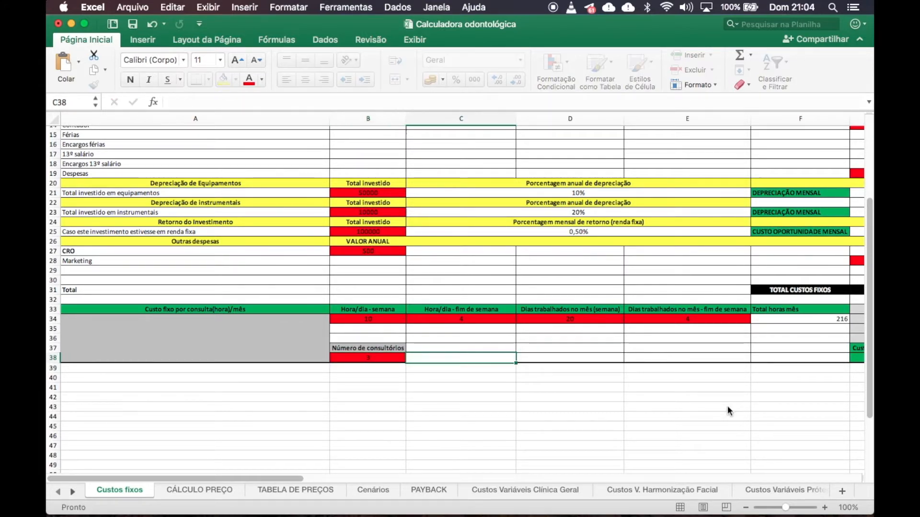
key(Right)
key(Right)
key(Right)
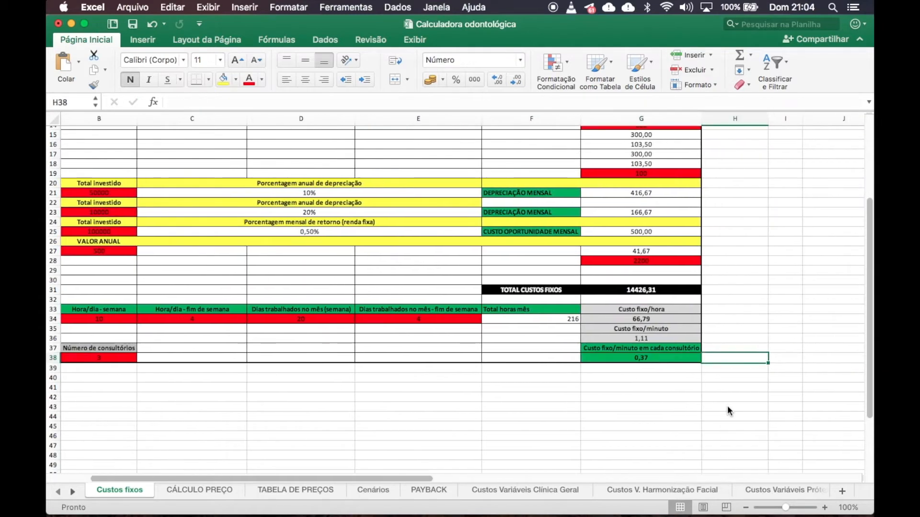
click(660, 317)
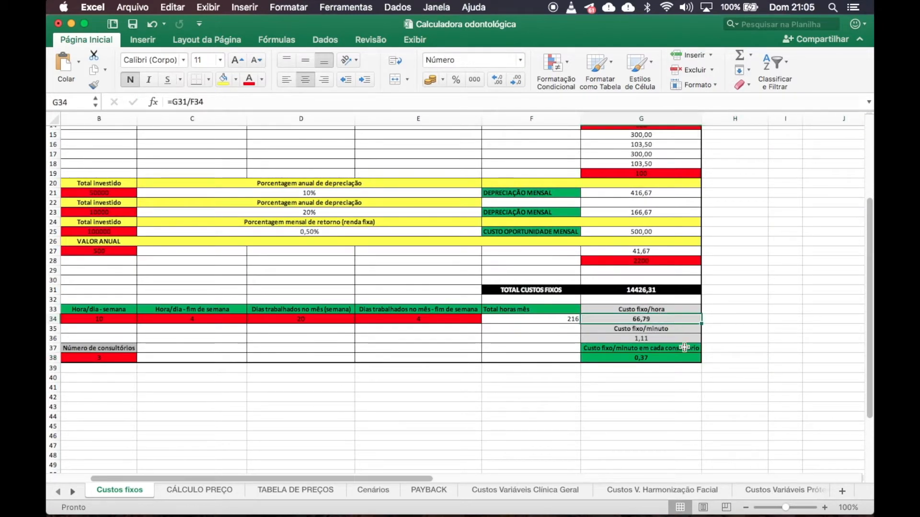
click(641, 339)
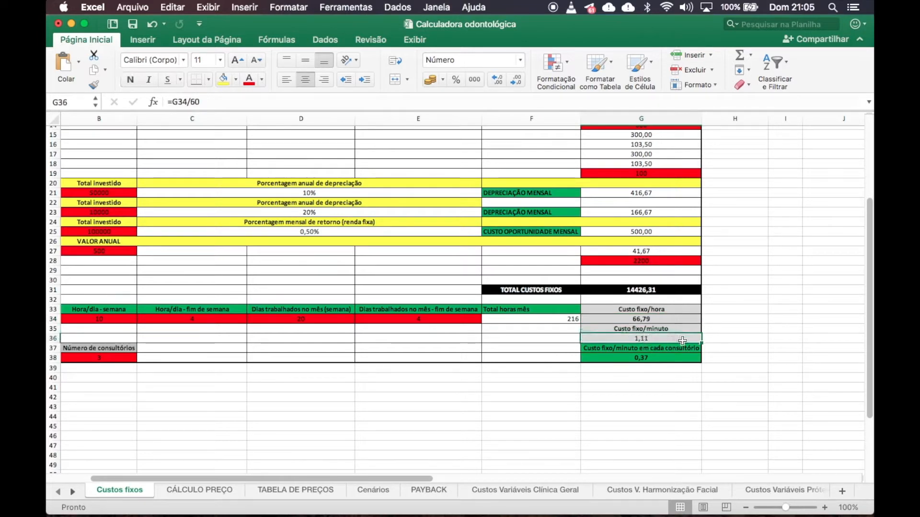
click(647, 358)
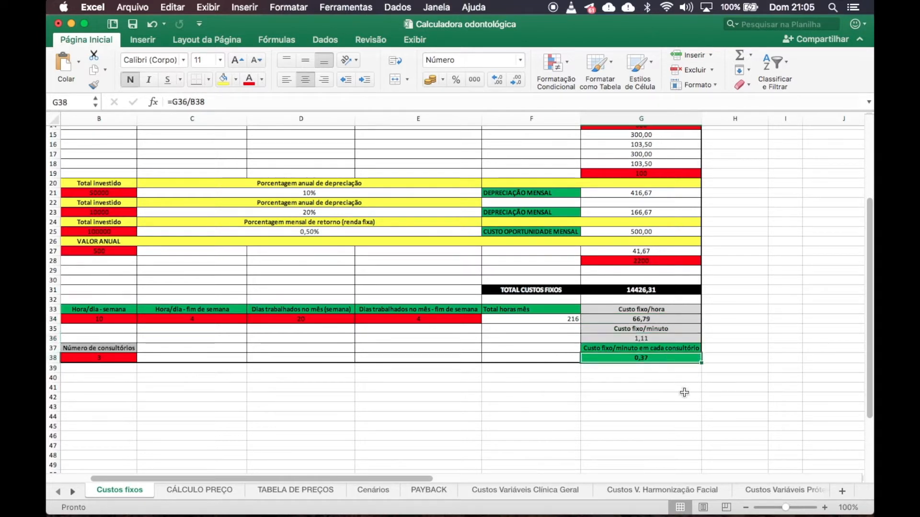
click(541, 320)
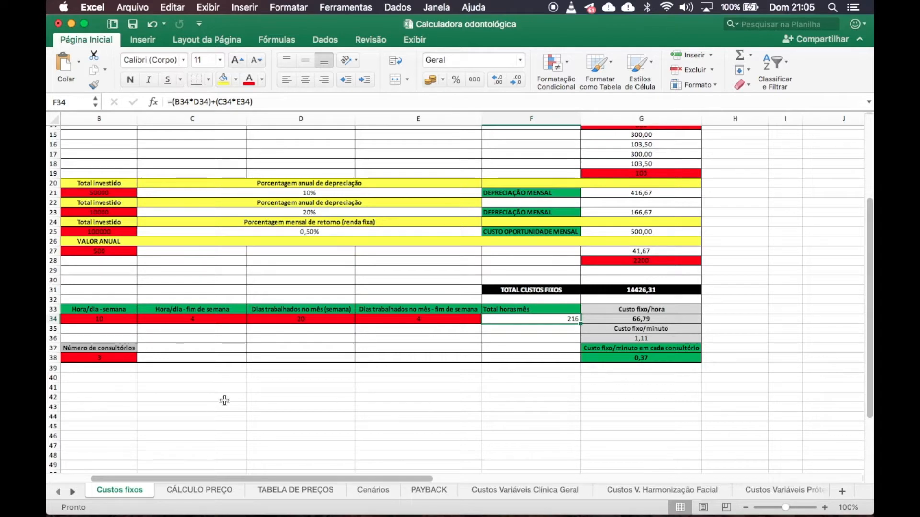
- Look over the fixed-costs sheet once more, and view the price calculation per procedure on the CÁLCULO PREÇO sheet
scroll(539, 331, up, 5)
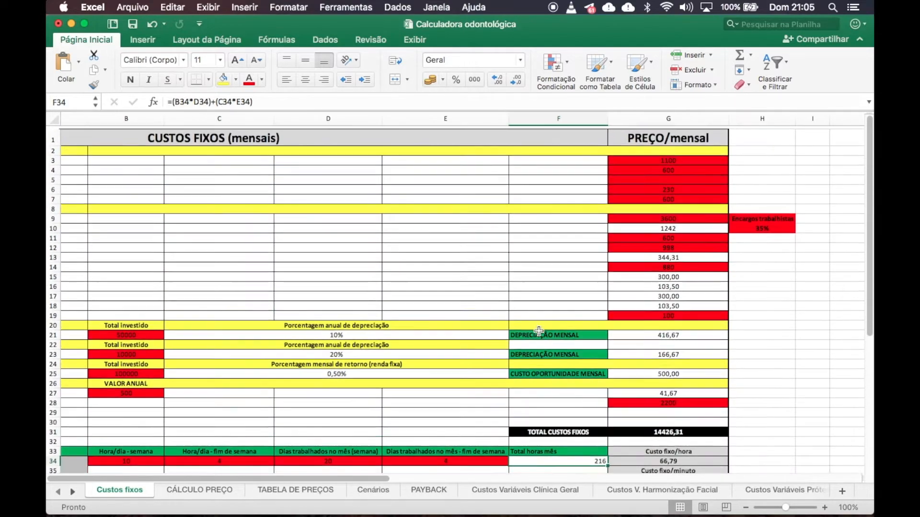
scroll(480, 335, left, 5)
scroll(384, 359, down, 2)
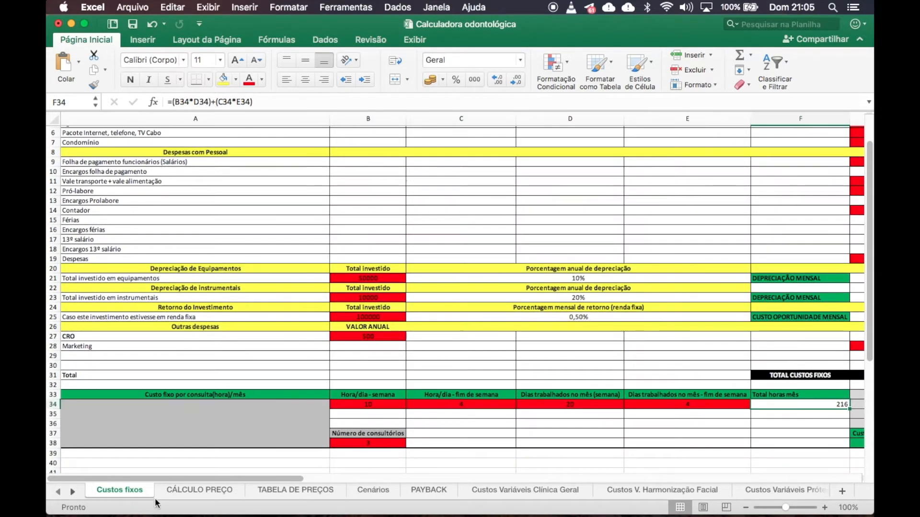
click(191, 492)
scroll(406, 390, up, 2)
scroll(406, 391, up, 8)
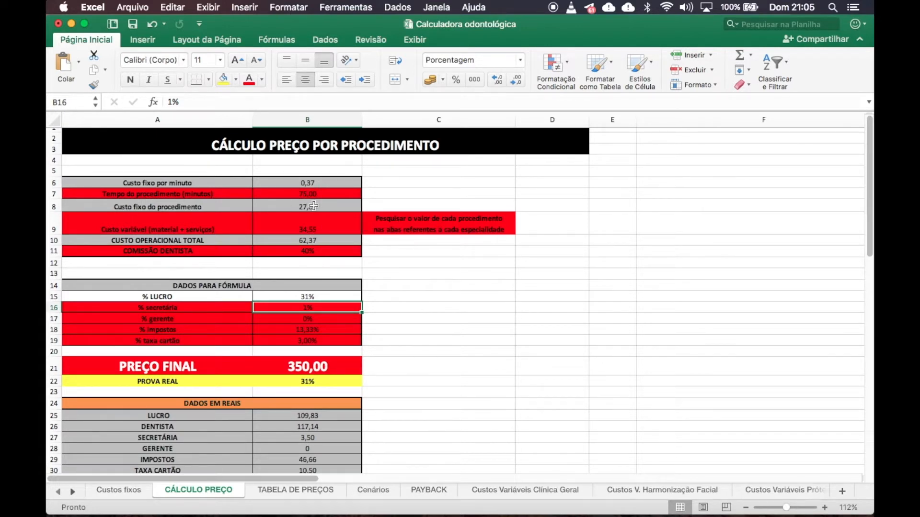
scroll(332, 370, down, 3)
scroll(332, 371, up, 3)
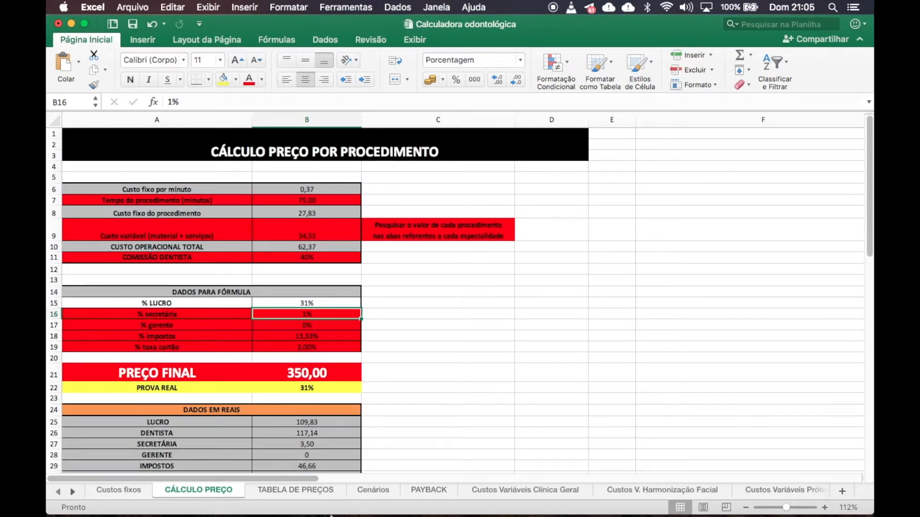
- Browse the material lists and procedure cost totals on the Custos Variáveis Clínica Geral sheet
click(536, 488)
scroll(387, 329, up, 10)
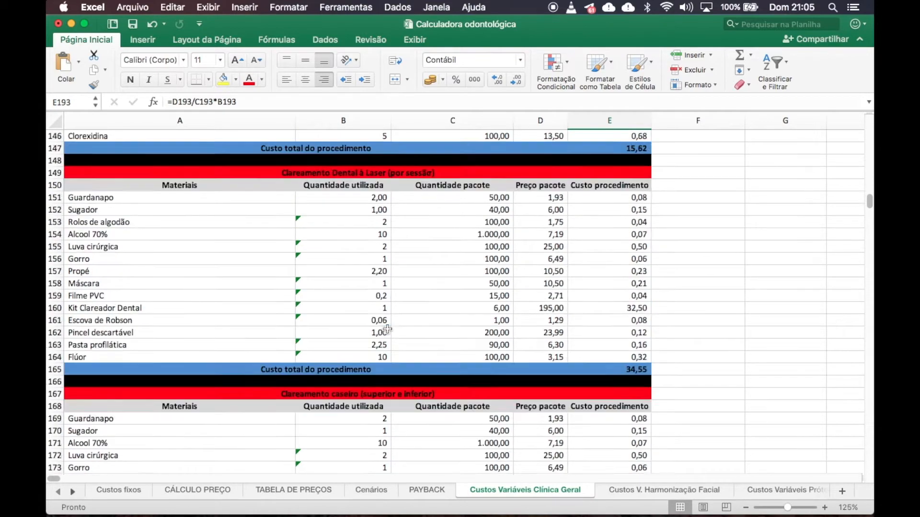
scroll(387, 329, up, 6)
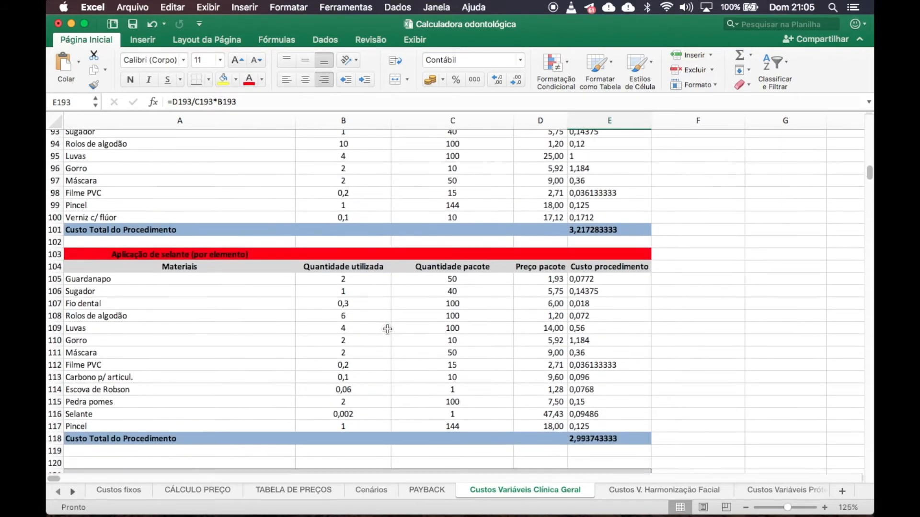
scroll(387, 329, down, 6)
scroll(387, 328, down, 20)
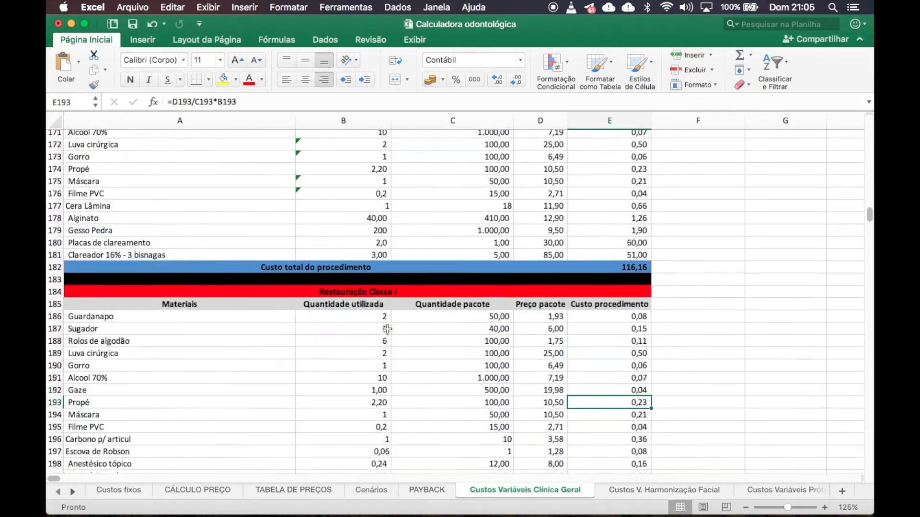
scroll(388, 329, down, 19)
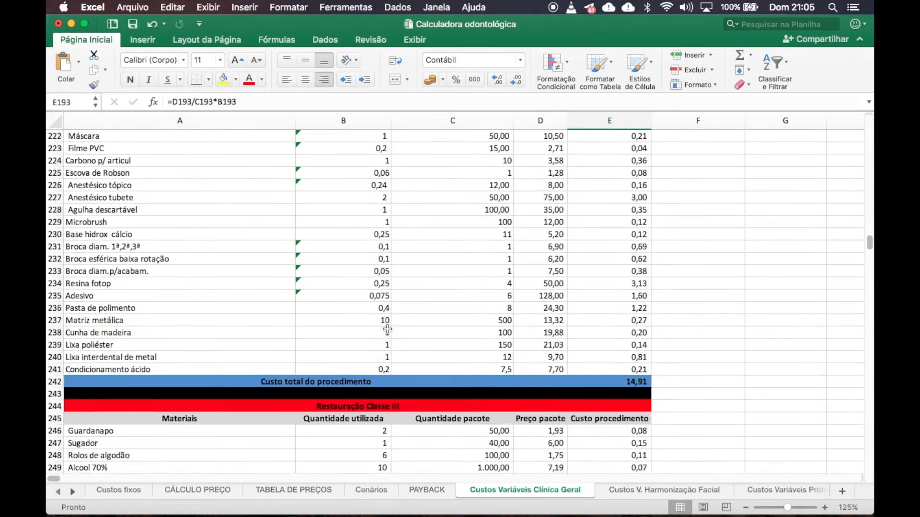
- Look over the Restauração Classe III, IV and V material tables and their procedure costs on the Clínica Geral sheet
scroll(387, 328, down, 10)
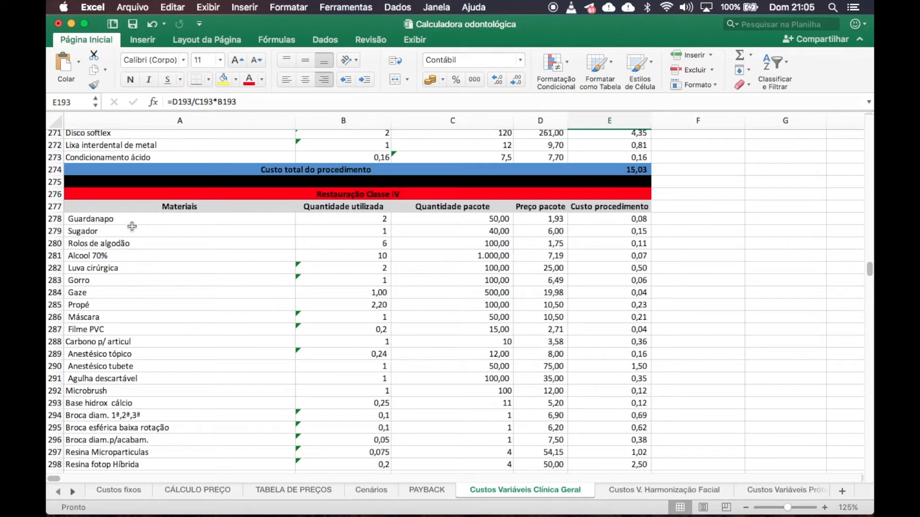
scroll(573, 404, down, 7)
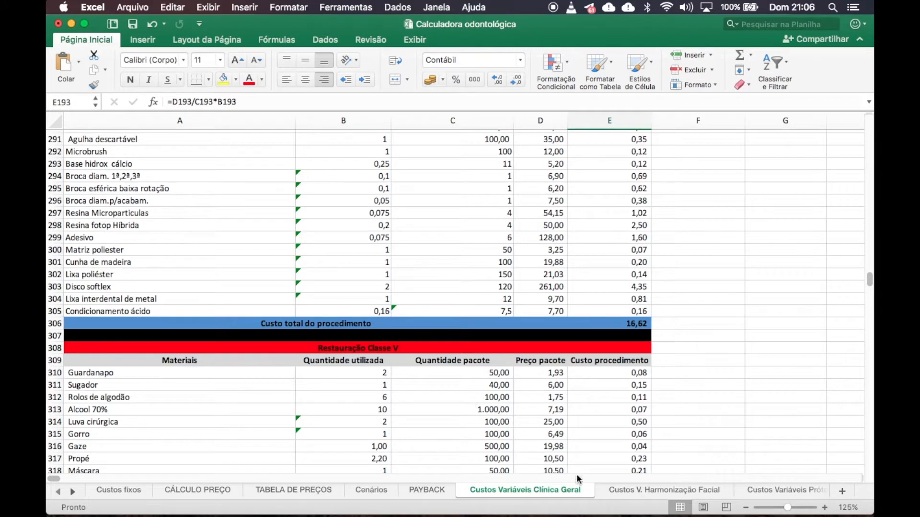
scroll(432, 322, down, 1)
scroll(433, 322, up, 3)
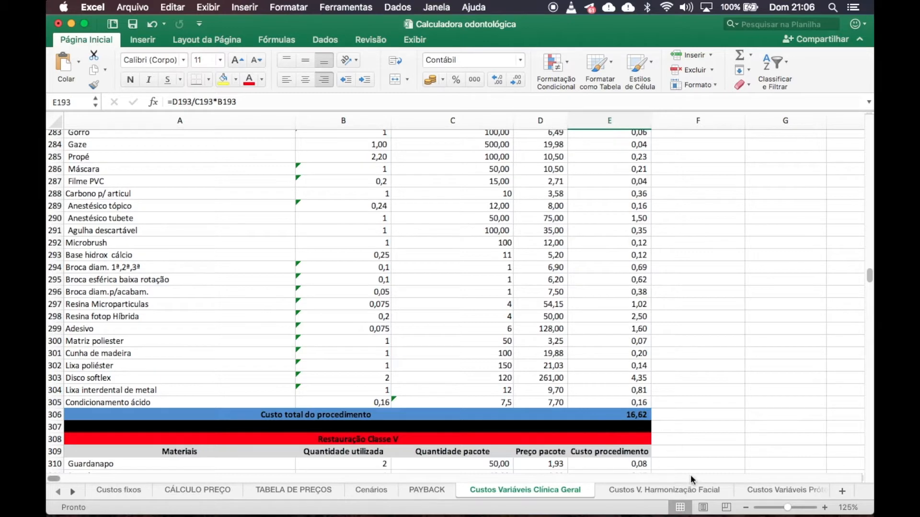
- View the Botulift and Botox cost tables on the Custos V. Harmonização Facial sheet
click(665, 491)
scroll(518, 338, up, 2)
scroll(518, 339, up, 10)
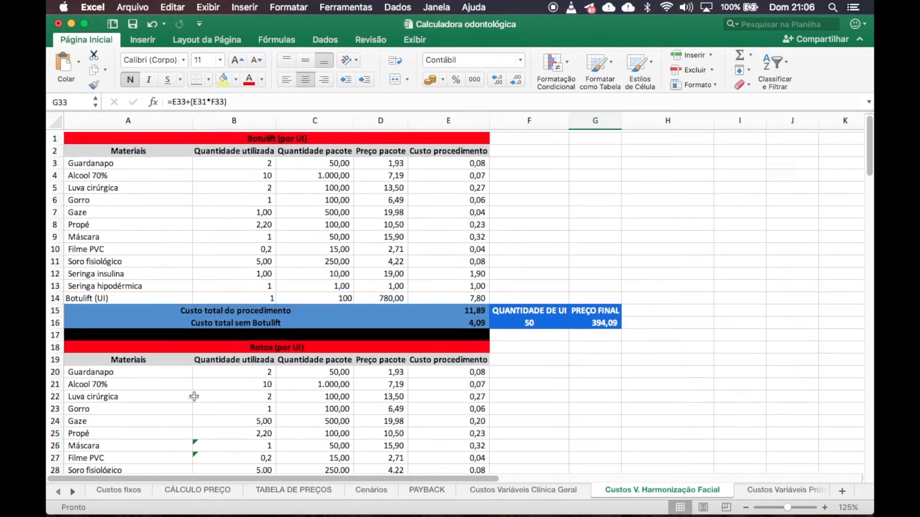
- Open the Custos Variáveis Prótese sheet and browse its crown and prosthesis material cost tables
click(73, 492)
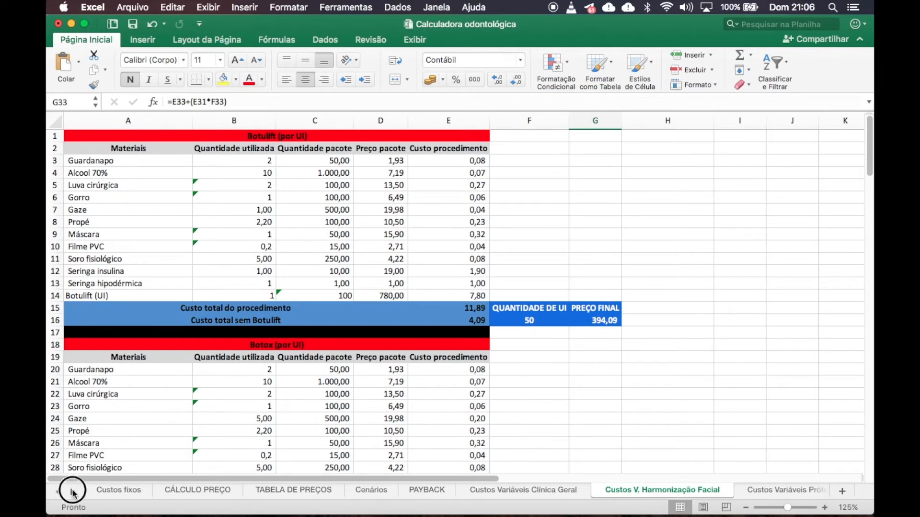
click(73, 492)
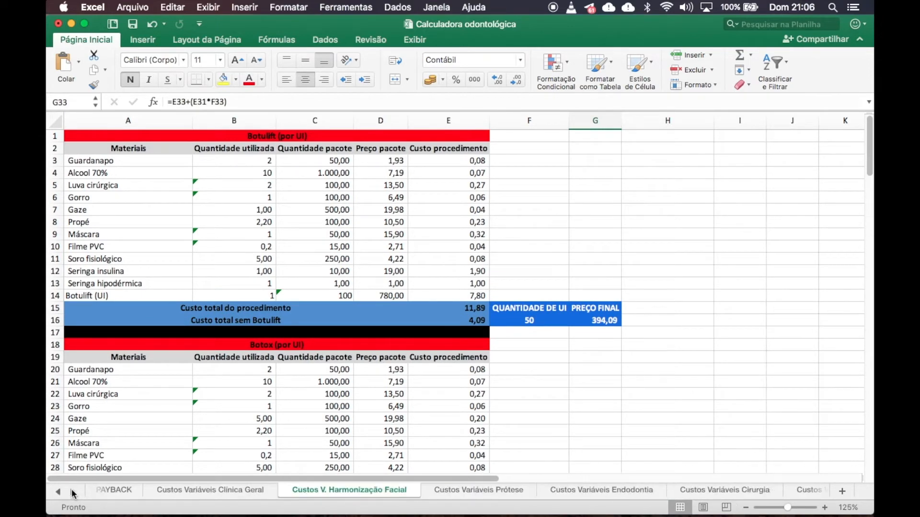
click(467, 491)
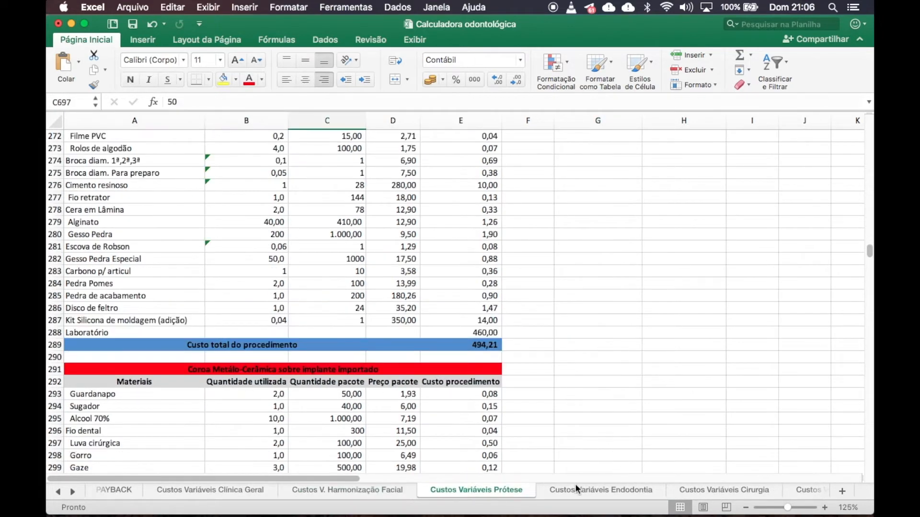
scroll(390, 357, up, 3)
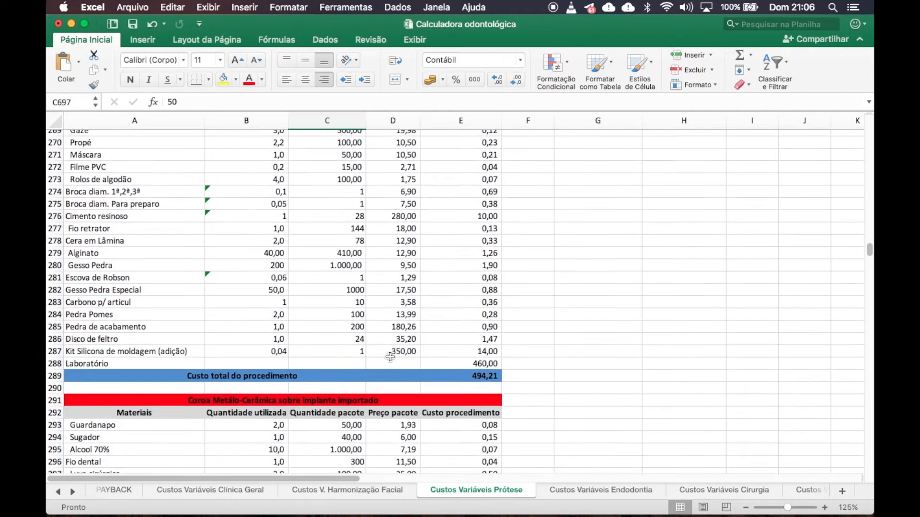
scroll(390, 357, down, 3)
scroll(390, 357, down, 10)
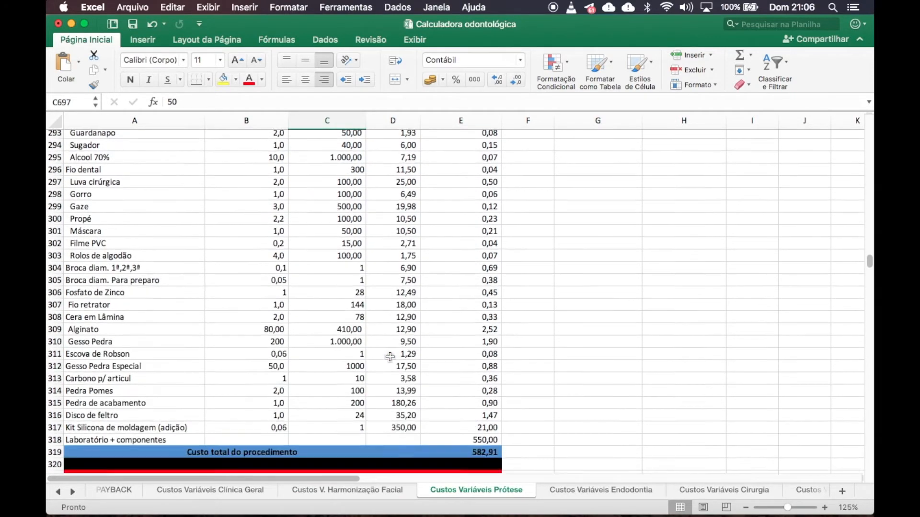
scroll(390, 357, down, 7)
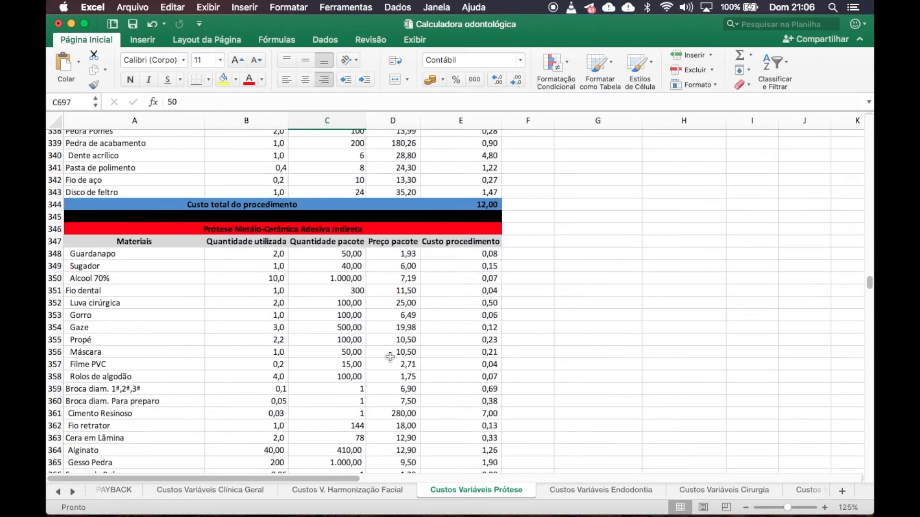
- Browse the endodontic treatment and retreatment cost tables on the Custos Variáveis Endodontia sheet
click(623, 494)
scroll(373, 334, up, 20)
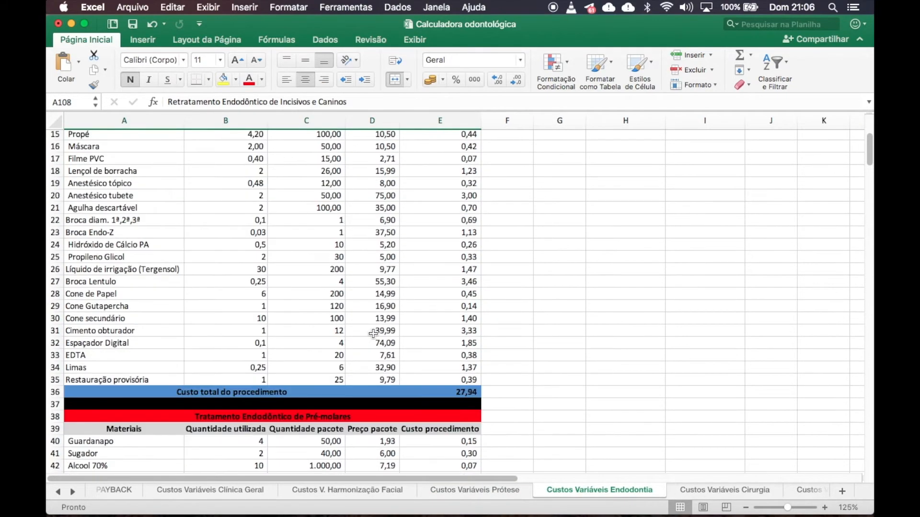
scroll(373, 334, down, 10)
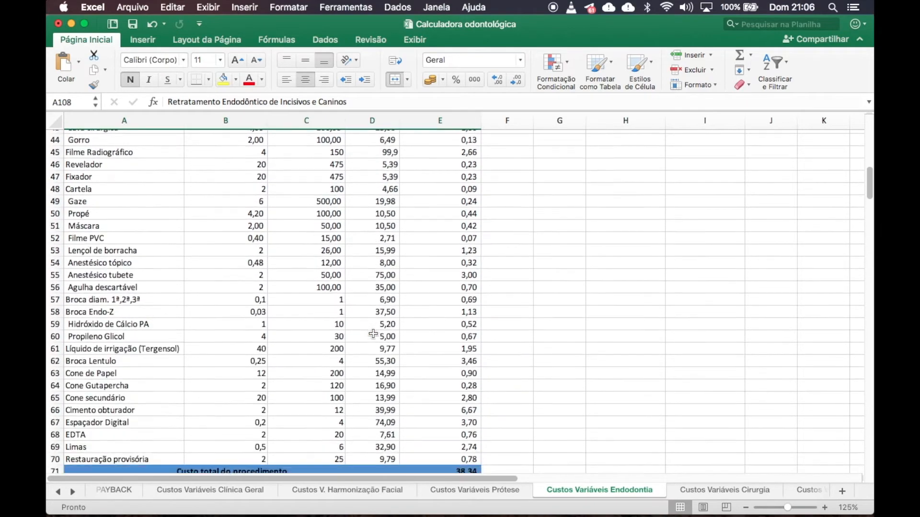
scroll(373, 334, down, 18)
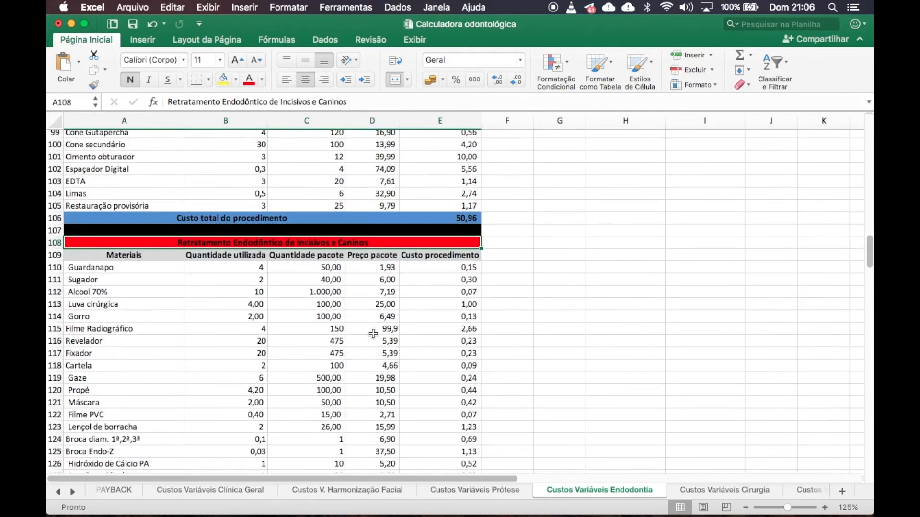
scroll(373, 334, down, 2)
- Browse the Exodontia, Biópsia and Apicetomia cost tables on the Custos Variáveis Cirurgia sheet
click(742, 491)
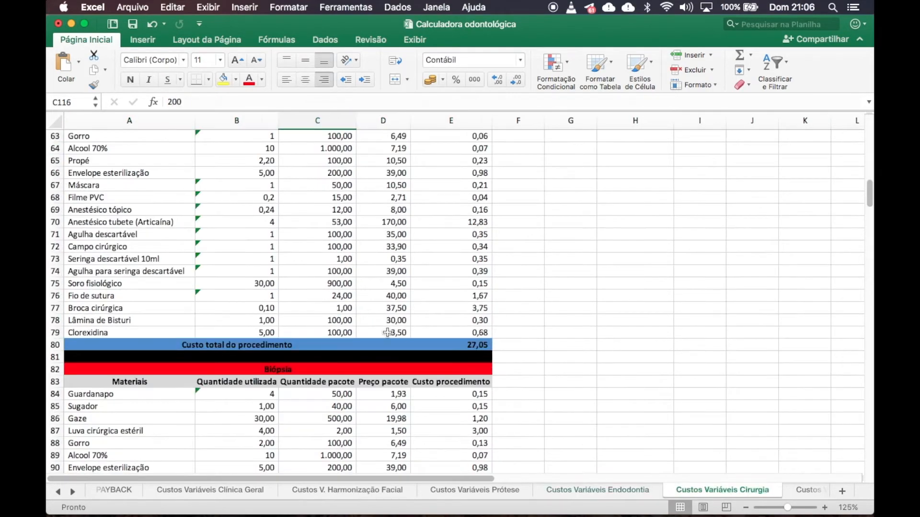
scroll(388, 332, up, 20)
scroll(387, 332, down, 10)
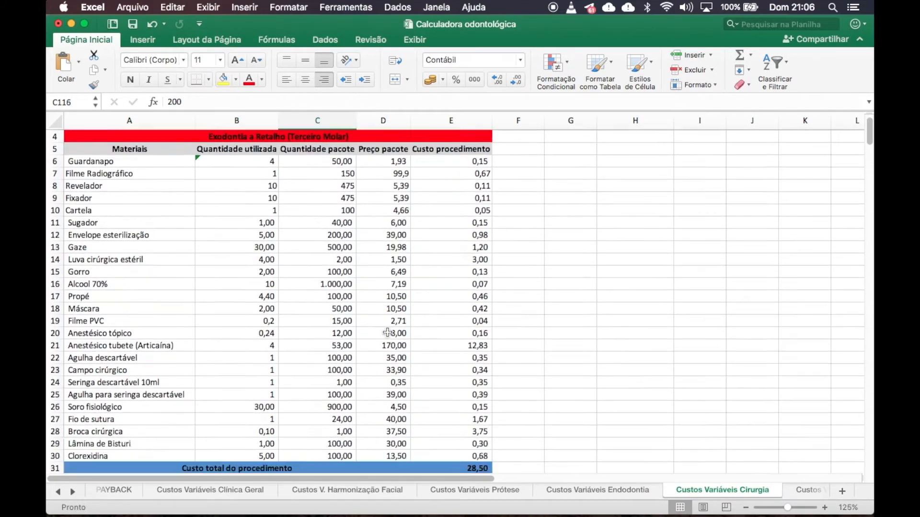
scroll(388, 332, down, 9)
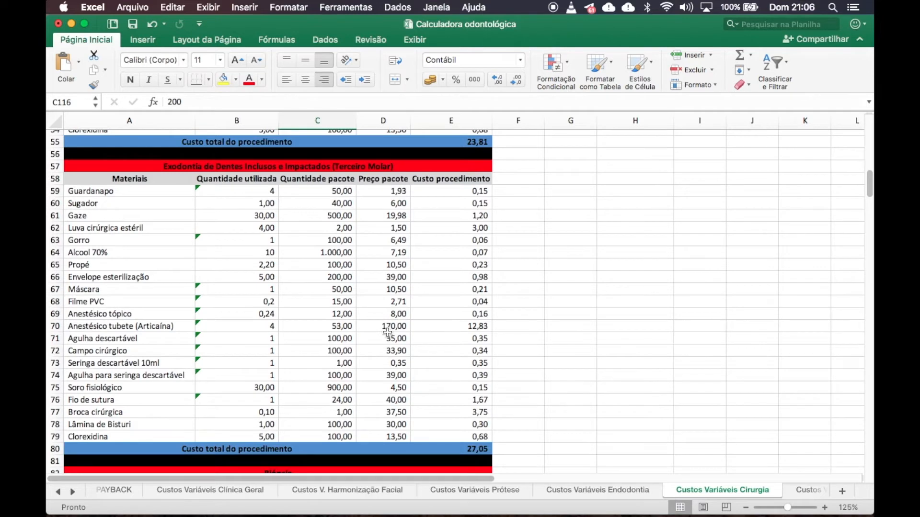
scroll(388, 332, down, 15)
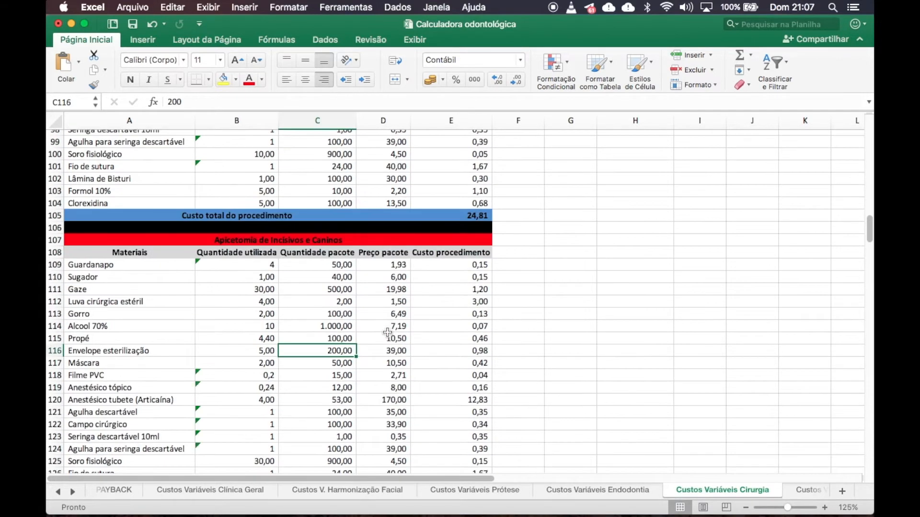
scroll(388, 332, down, 5)
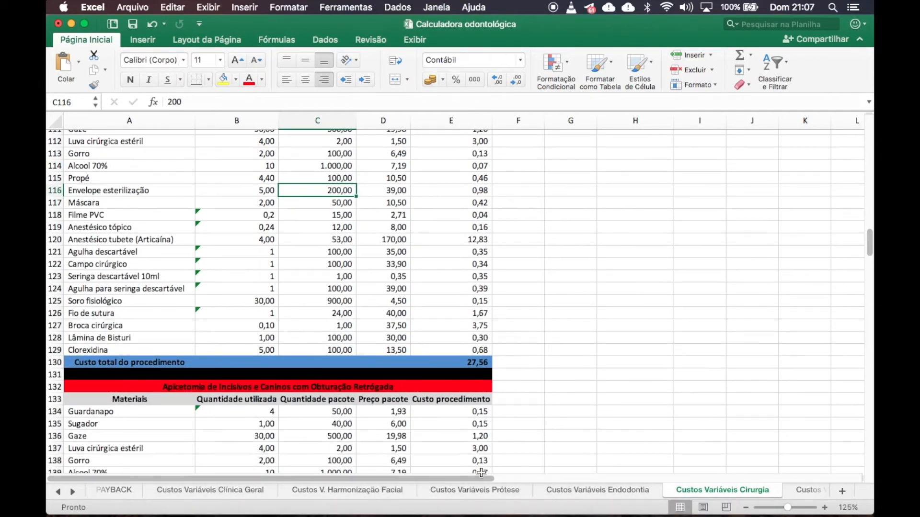
- Reveal the remaining sheet names, and compare the Implante (Nacional) and Implante (Importado) cost tables on the Cirurgia sheet
click(74, 492)
click(73, 492)
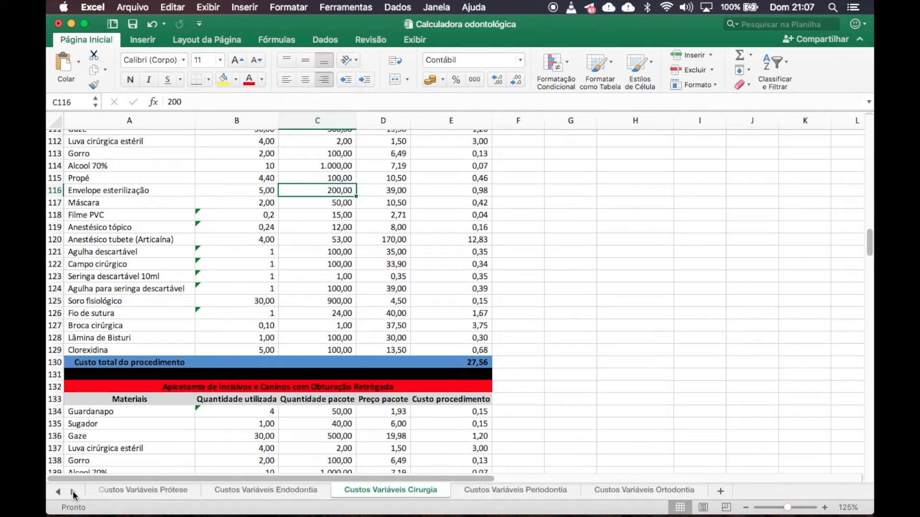
scroll(565, 337, down, 20)
scroll(564, 336, down, 20)
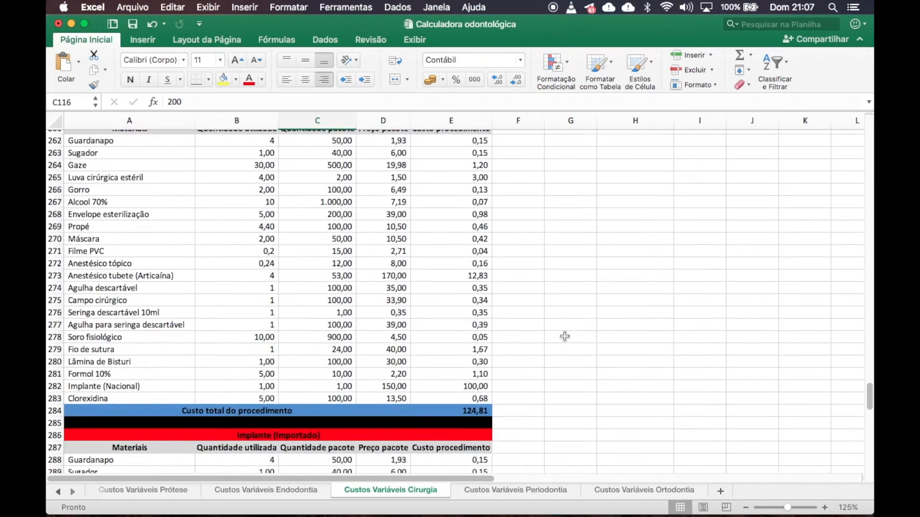
scroll(565, 337, up, 6)
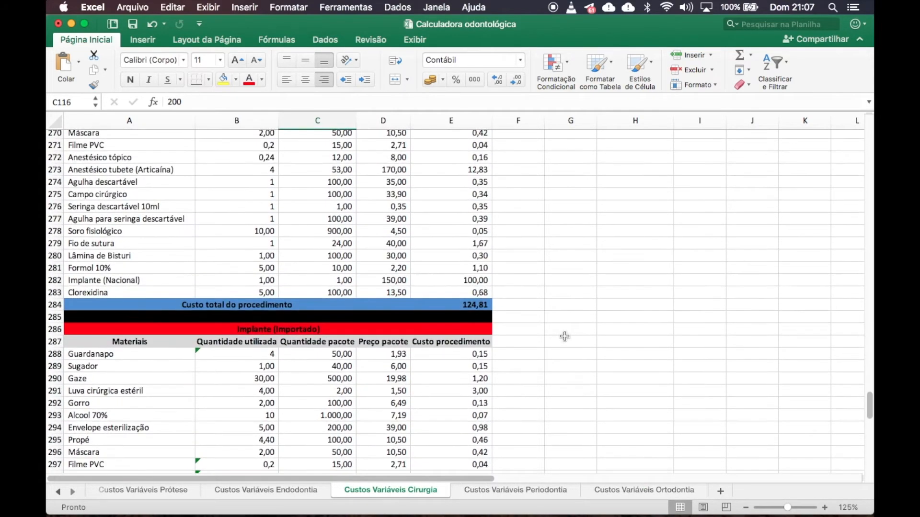
scroll(320, 337, down, 5)
scroll(320, 338, up, 10)
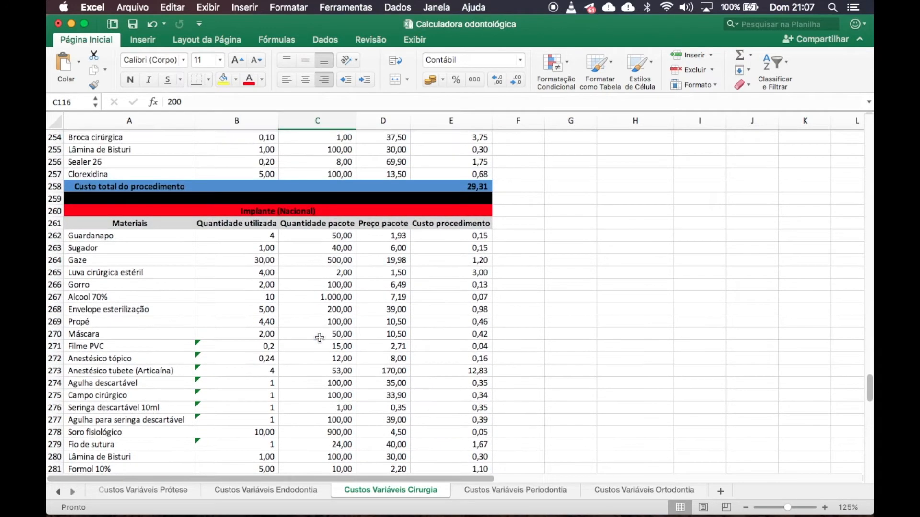
scroll(303, 279, down, 4)
scroll(303, 279, down, 6)
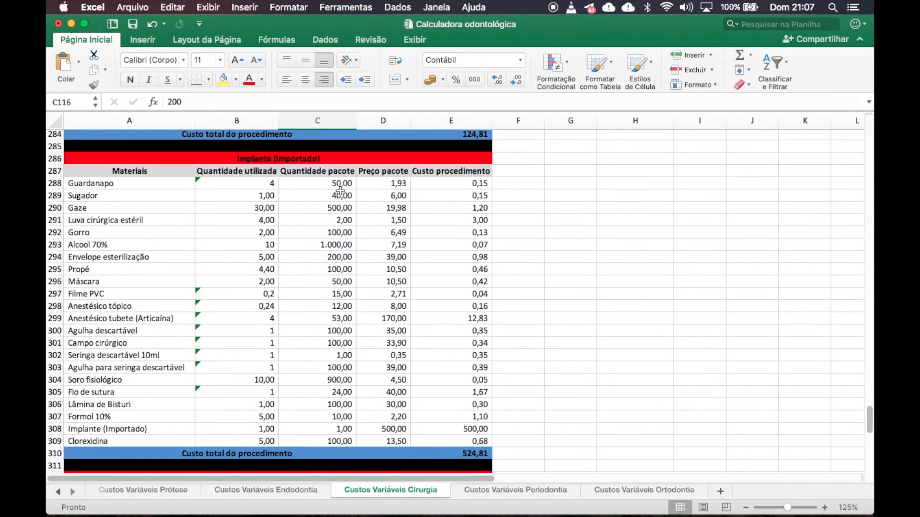
scroll(418, 332, up, 5)
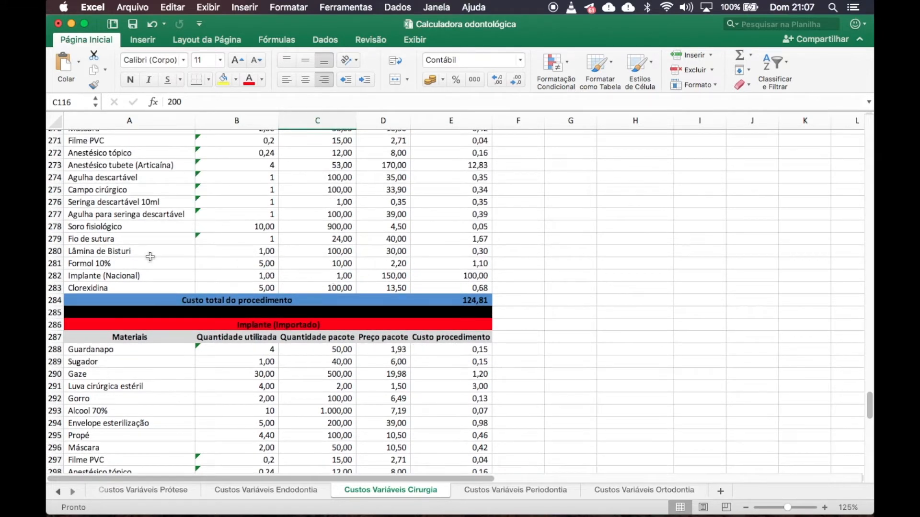
- Check the Implante (Nacional) material row across its quantities and package price to the procedure cost in E282
click(107, 276)
key(Right)
key(Right)
key(Right)
key(Right)
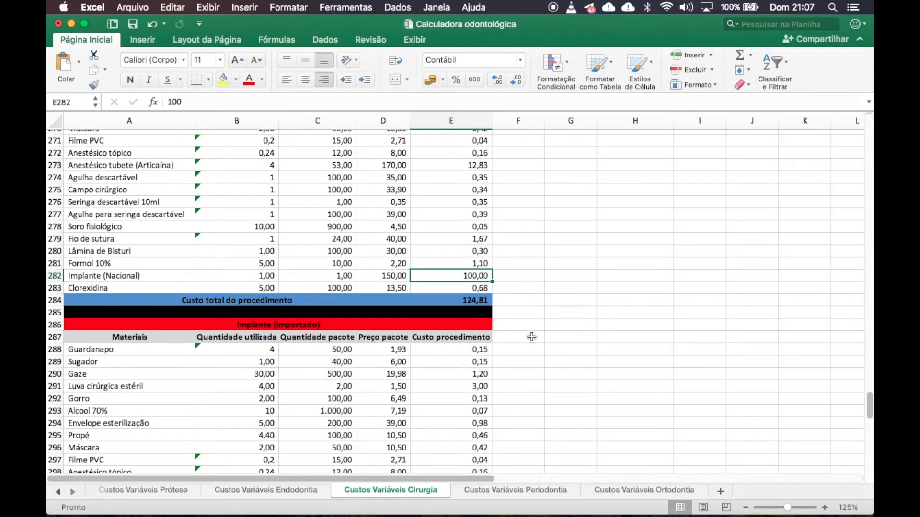
- Inspect the Custo procedimento formulas from Filme PVC up to Propé in the Implante (Nacional) table
scroll(459, 248, up, 5)
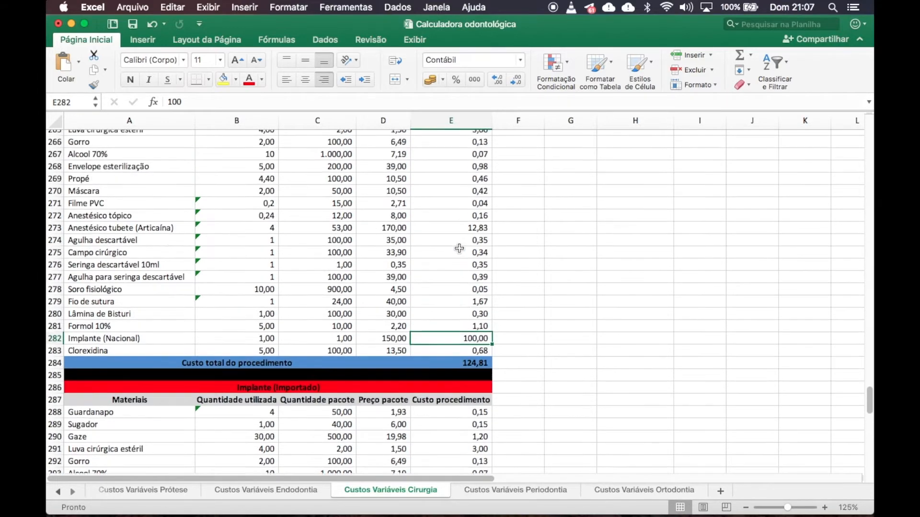
scroll(459, 247, up, 2)
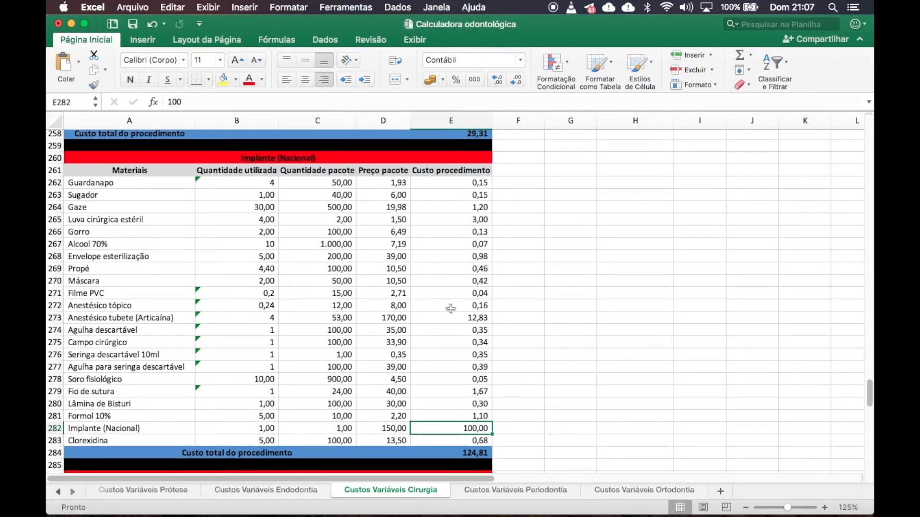
click(443, 293)
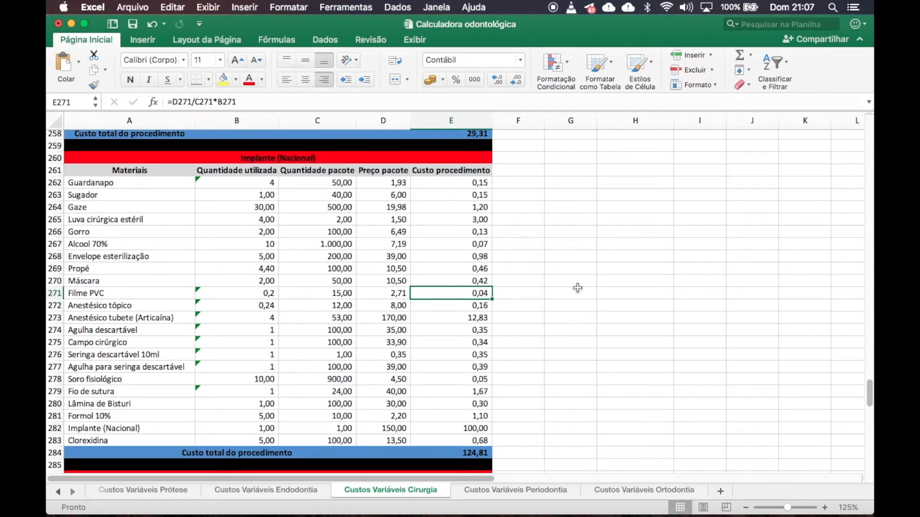
key(Up)
key(Up)
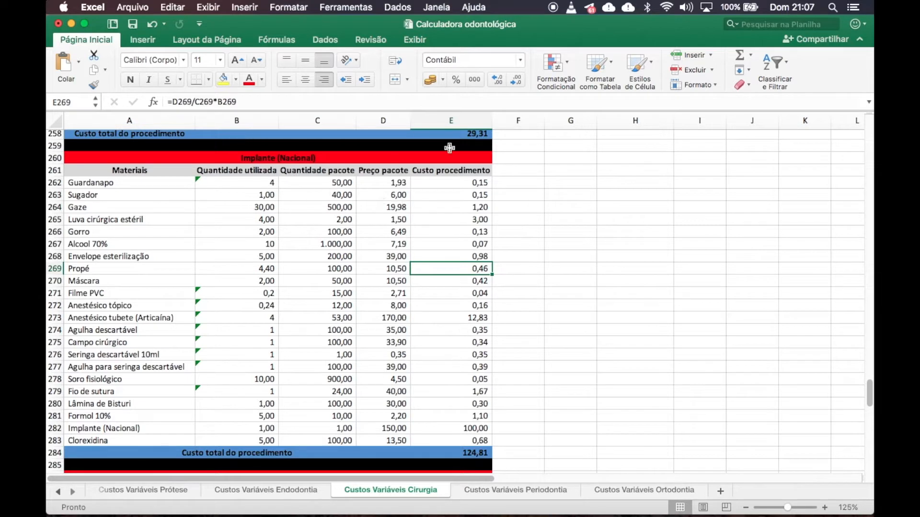
- Check the Preço pacote values from Sugador down to Alcool 70% in the Implante (Nacional) table
click(384, 191)
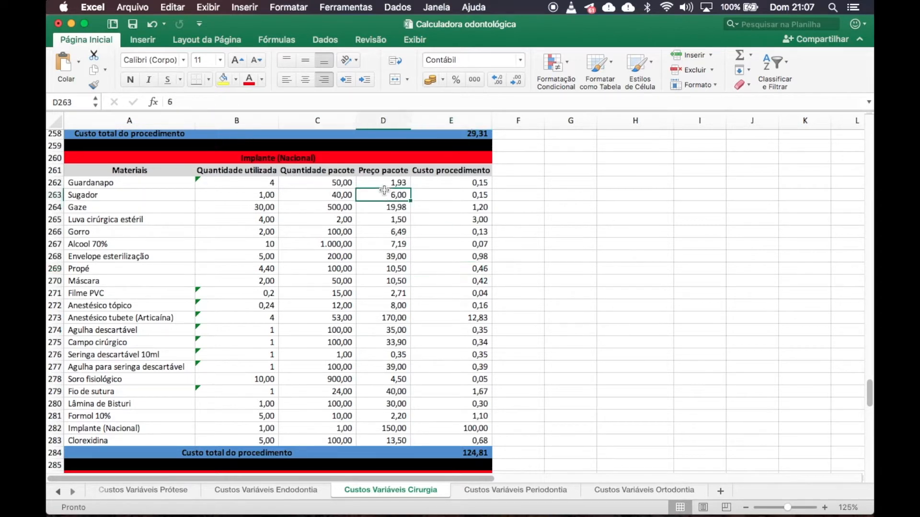
key(Down)
key(Down)
key(Down)
key(Down)
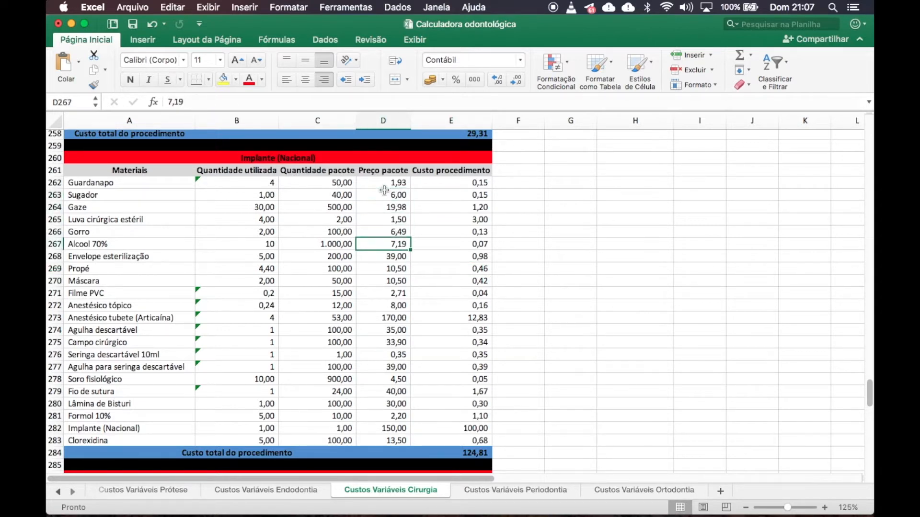
key(Left)
key(Right)
- Check Guardanapo's package price, package quantity and used quantity, plus Gorro's used quantity, in the Implante (Nacional) table
click(392, 184)
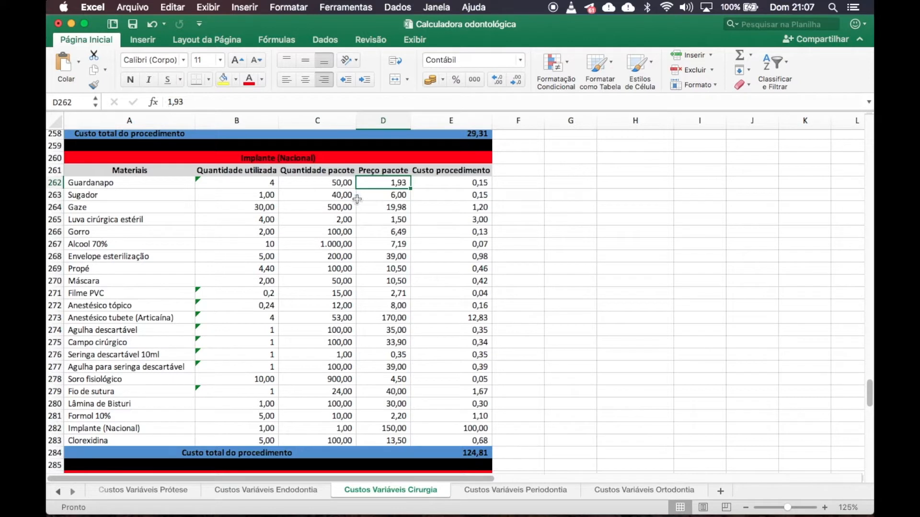
click(333, 183)
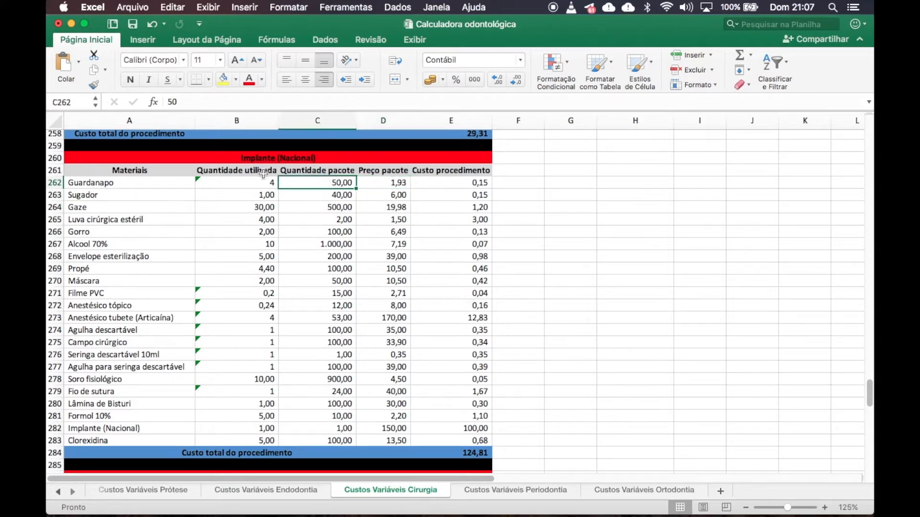
click(250, 180)
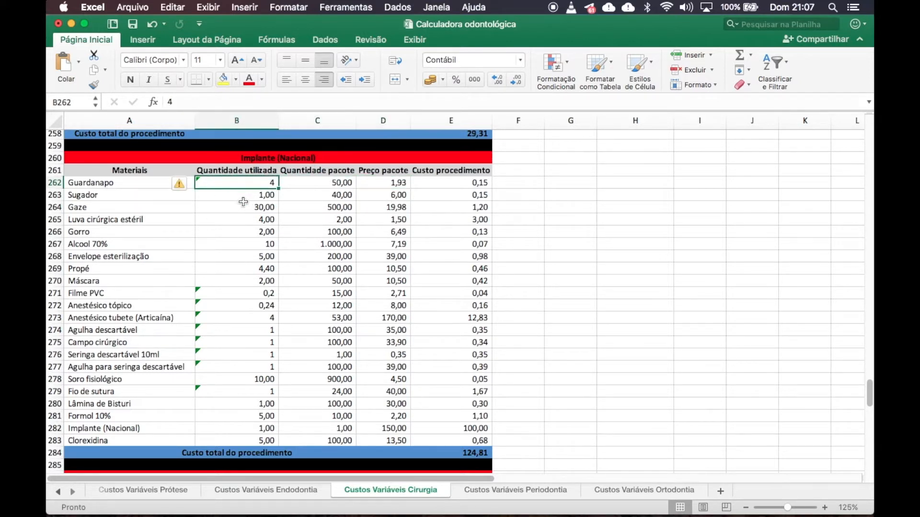
click(249, 231)
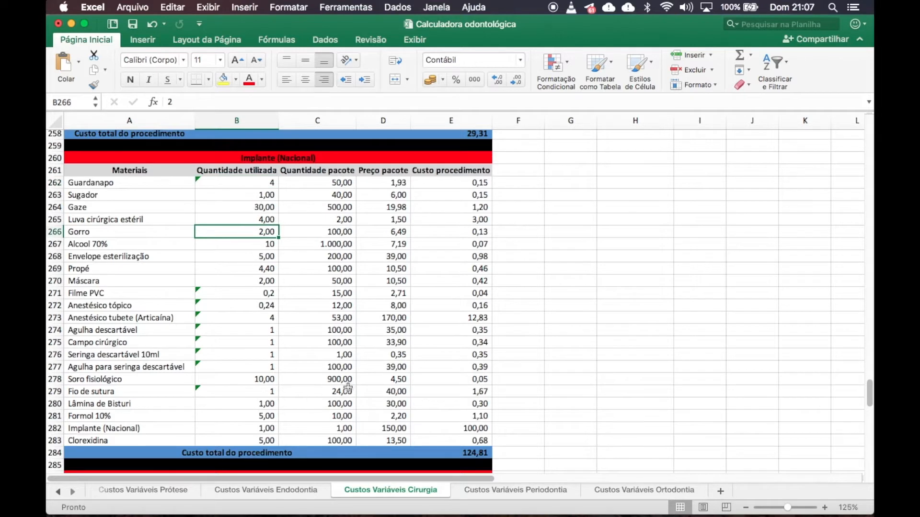
- Review the quantity and package price columns of the Implante (Nacional) table, plus the Custo procedimento formulas for Guardanapo and Luva cirúrgica estéril
drag(269, 184, 375, 441)
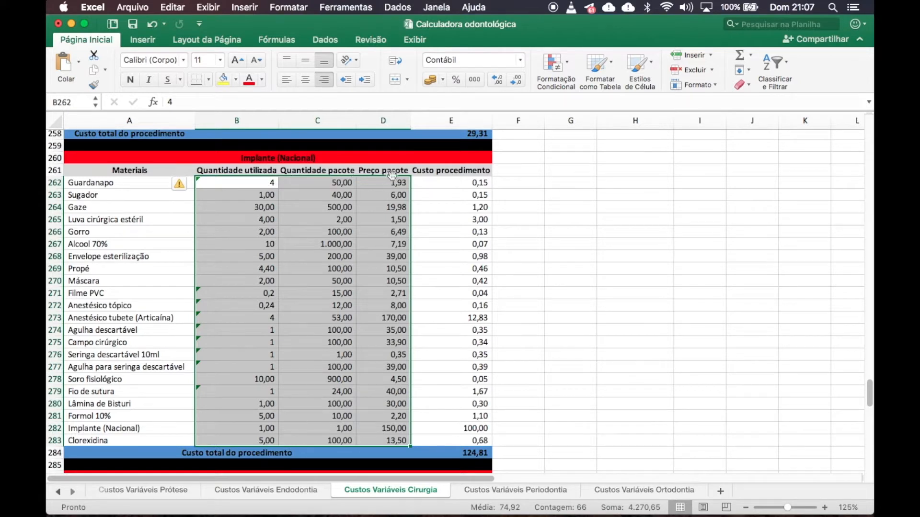
click(395, 207)
click(461, 182)
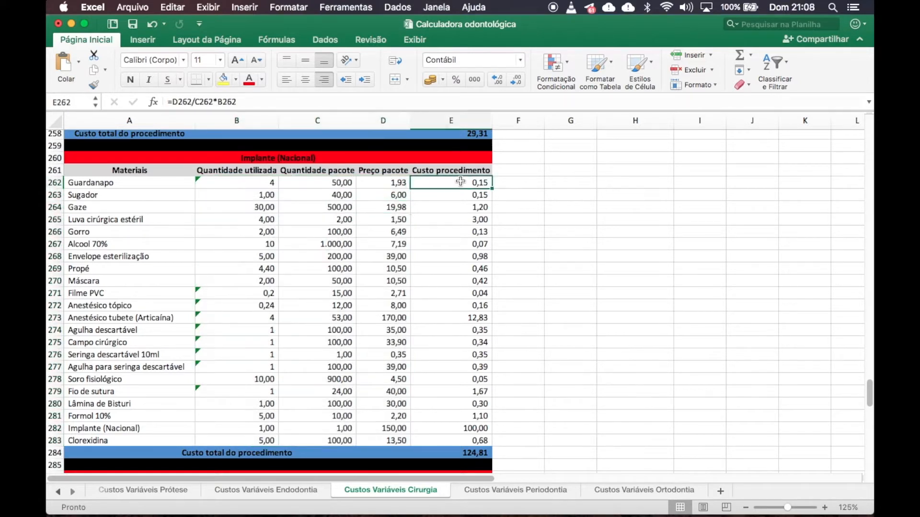
click(460, 216)
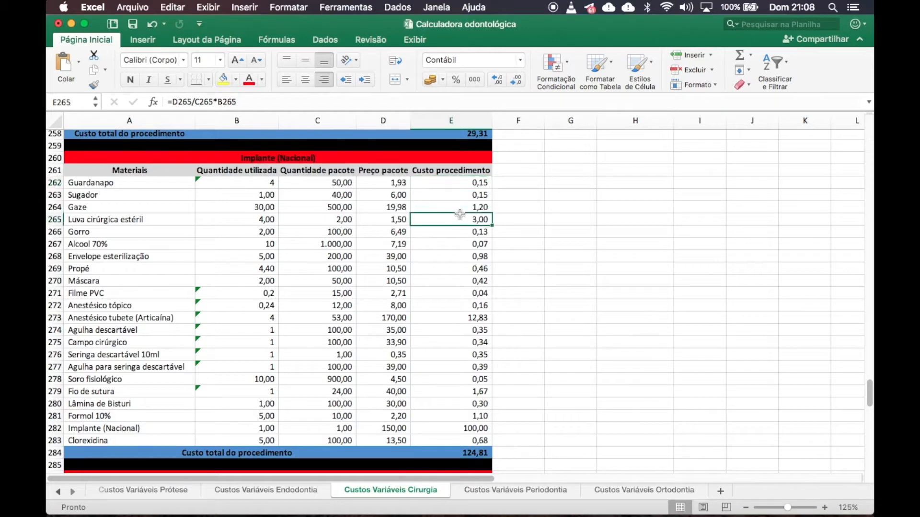
click(362, 235)
- Check the Seringa descartável 10ml quantities and the Preço pacote values below it, down to Implante (Nacional)'s procedure cost in E282
scroll(364, 300, down, 5)
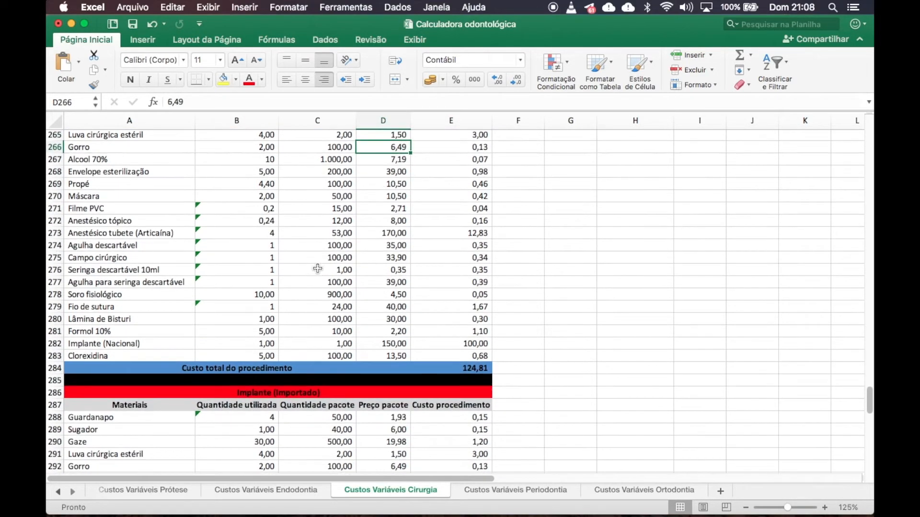
click(318, 268)
click(263, 265)
key(Right)
key(Right)
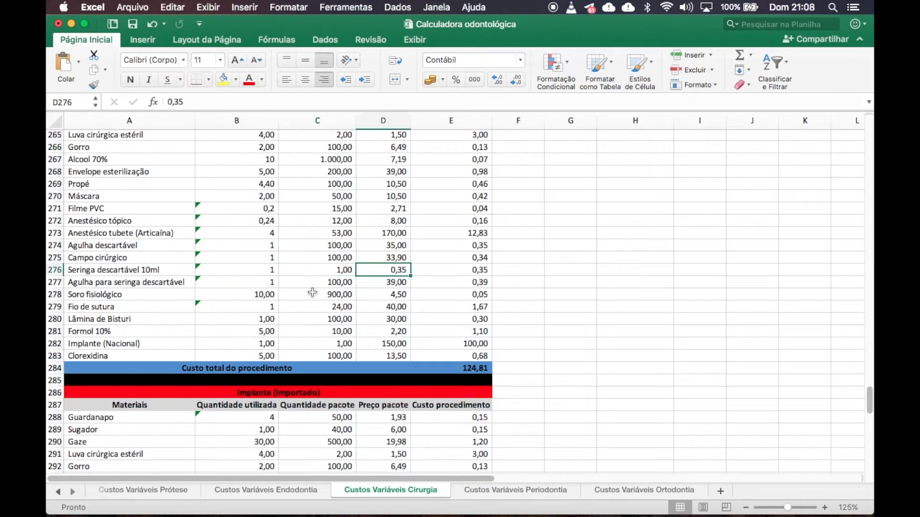
key(Down)
key(Down)
key(Down)
key(Down)
key(Down)
key(Down)
key(Right)
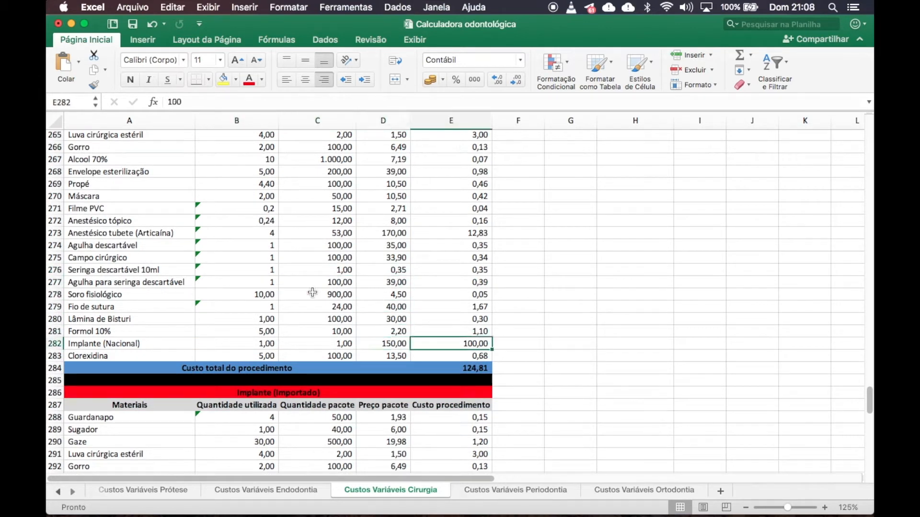
- Compare the Implante (Nacional) material's package price and package quantity with its procedure cost
key(Right)
key(Left)
key(Left)
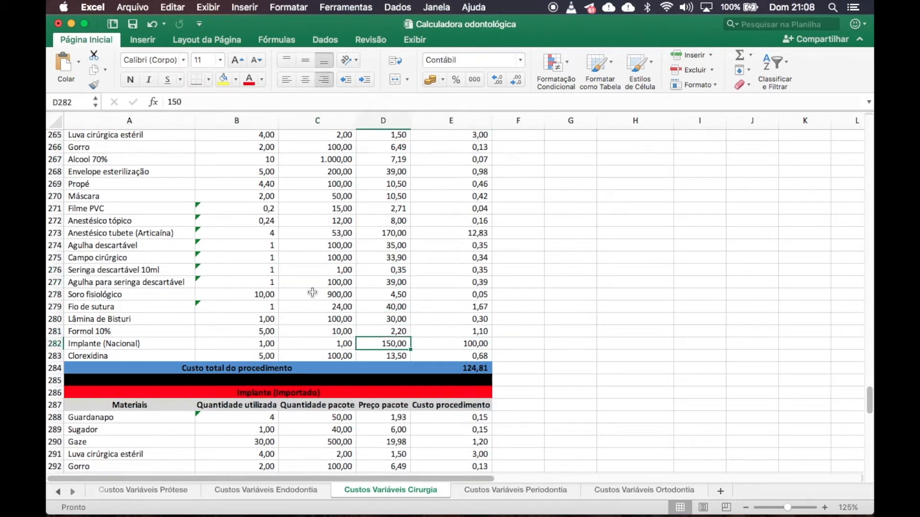
key(Left)
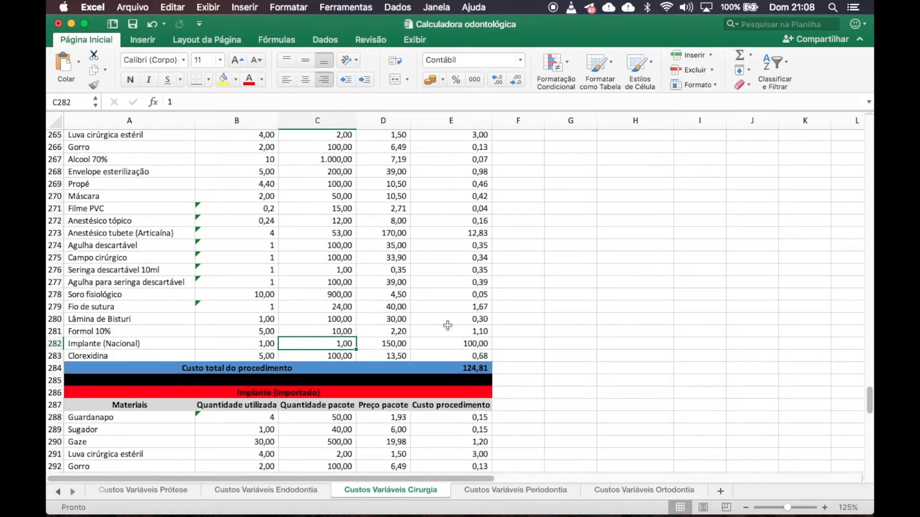
scroll(453, 345, up, 3)
scroll(452, 345, down, 3)
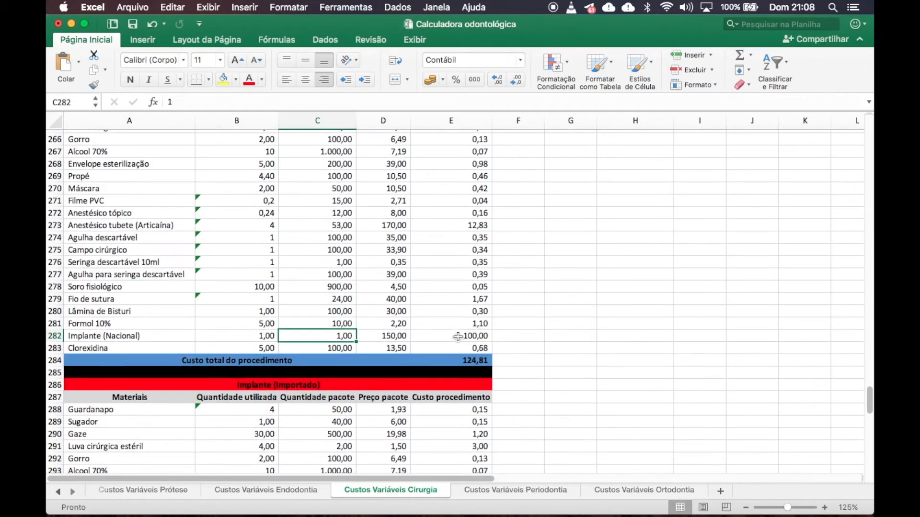
click(457, 336)
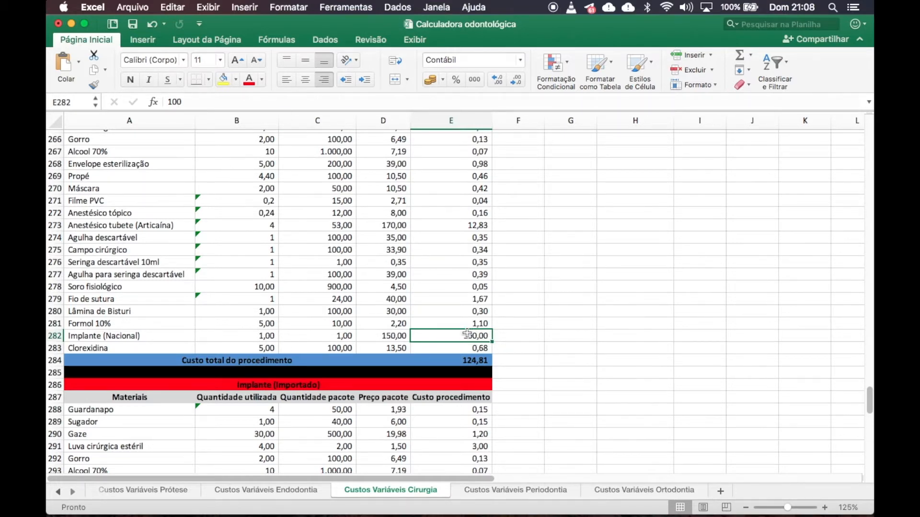
- Review the Implante (Importado) and Levantamento de seio (Bioss) tables, down to the Enxerto bioss (1,0g) procedure cost
scroll(468, 334, down, 10)
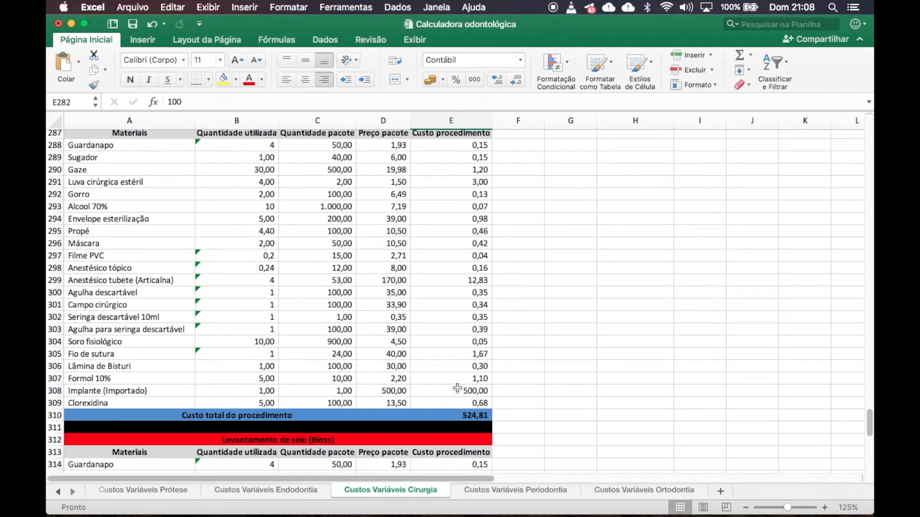
scroll(471, 389, down, 15)
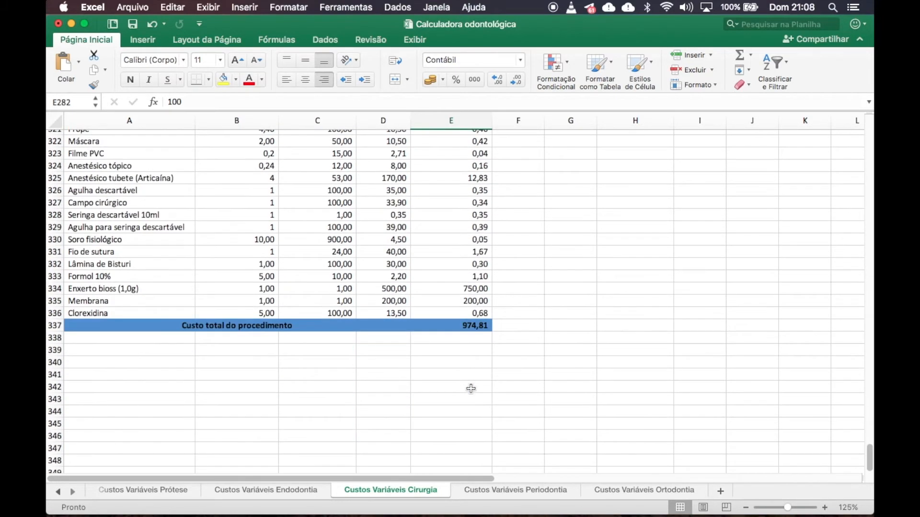
scroll(471, 389, up, 6)
scroll(471, 389, down, 1)
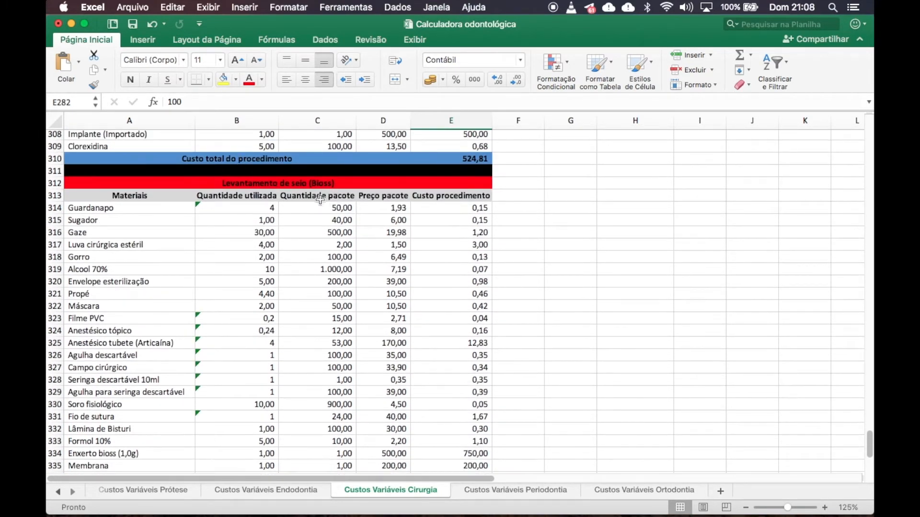
scroll(368, 312, down, 7)
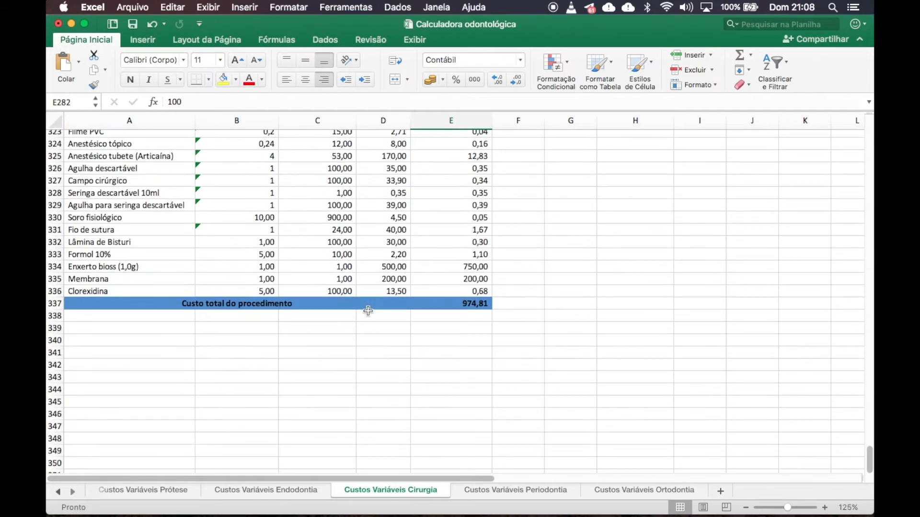
click(475, 267)
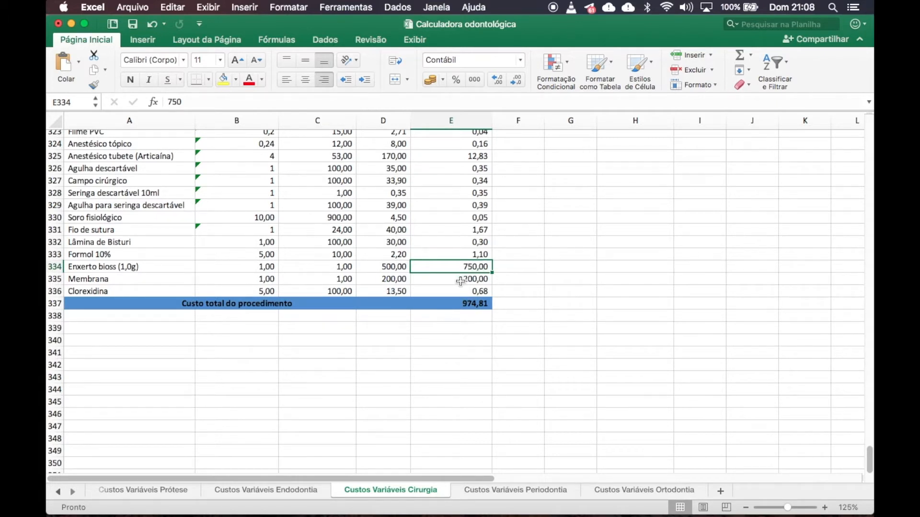
- Look through the Custos Variáveis Periodontia sheet, from Tratamento de Processo Agudo to the Gengivectomia table
click(498, 490)
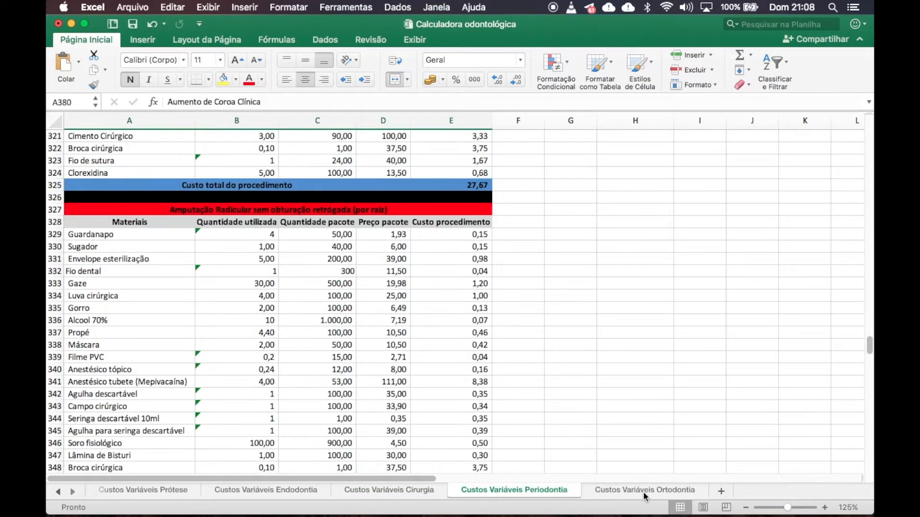
click(643, 492)
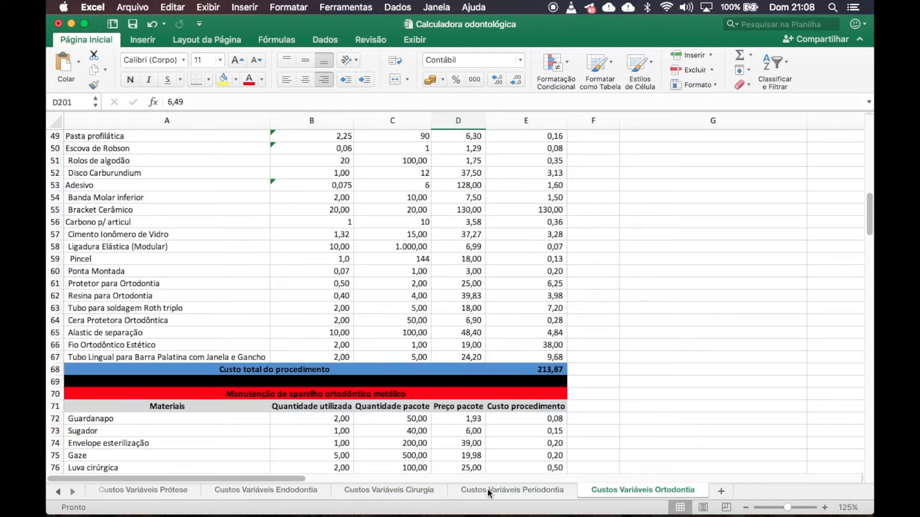
click(489, 494)
scroll(441, 302, up, 20)
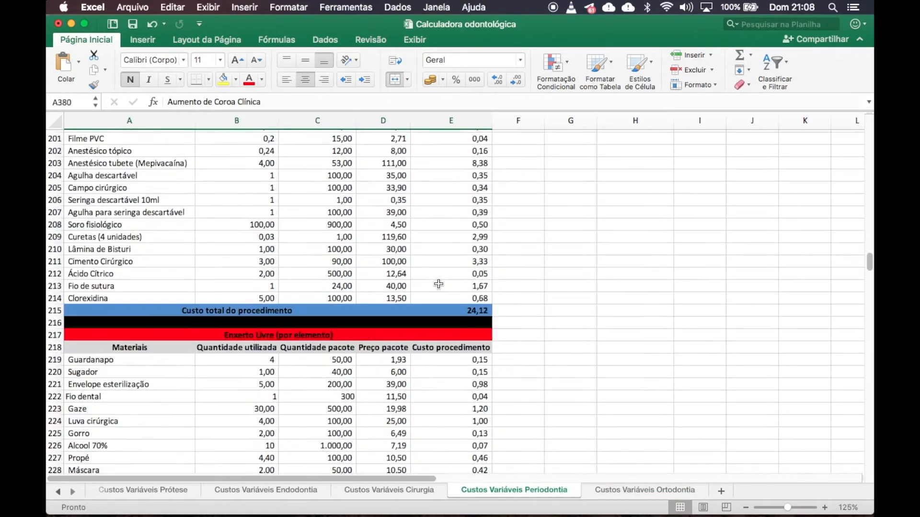
scroll(438, 285, up, 20)
scroll(438, 284, up, 12)
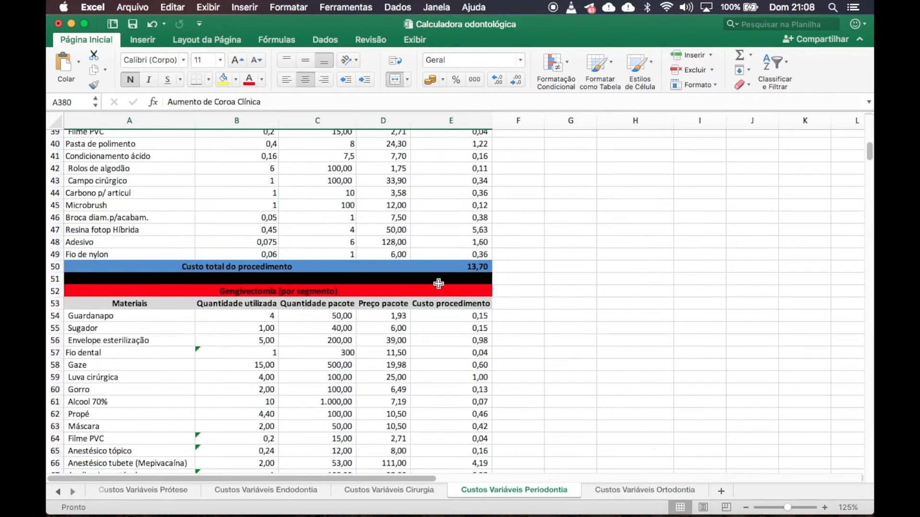
scroll(439, 284, up, 7)
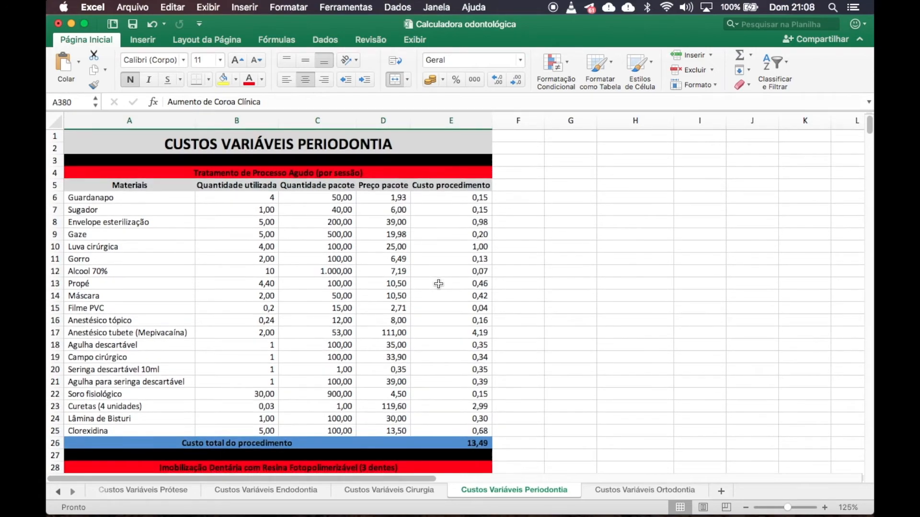
scroll(441, 287, down, 11)
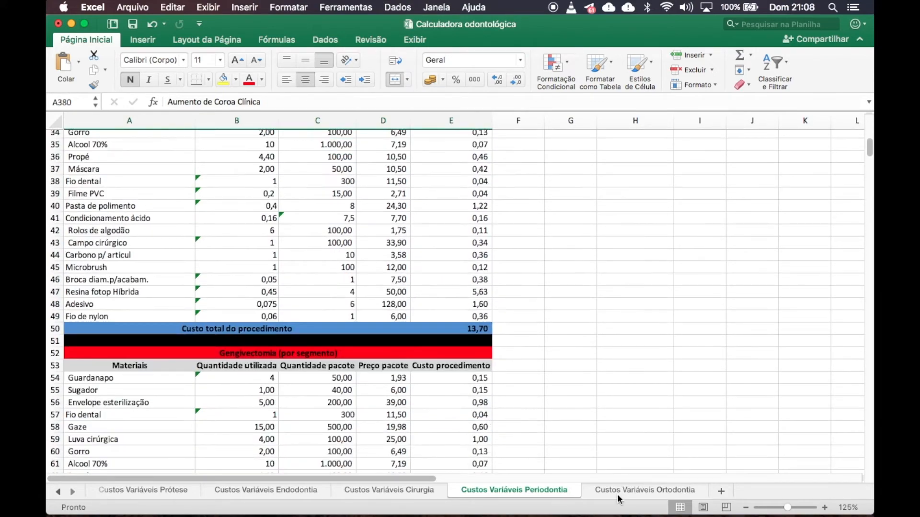
- Look through the Custos Variáveis Ortodontia sheet, from Aparelho Ortodôntico Fixo Metálico to the Disjuntor Palatino table
click(617, 496)
scroll(420, 298, up, 10)
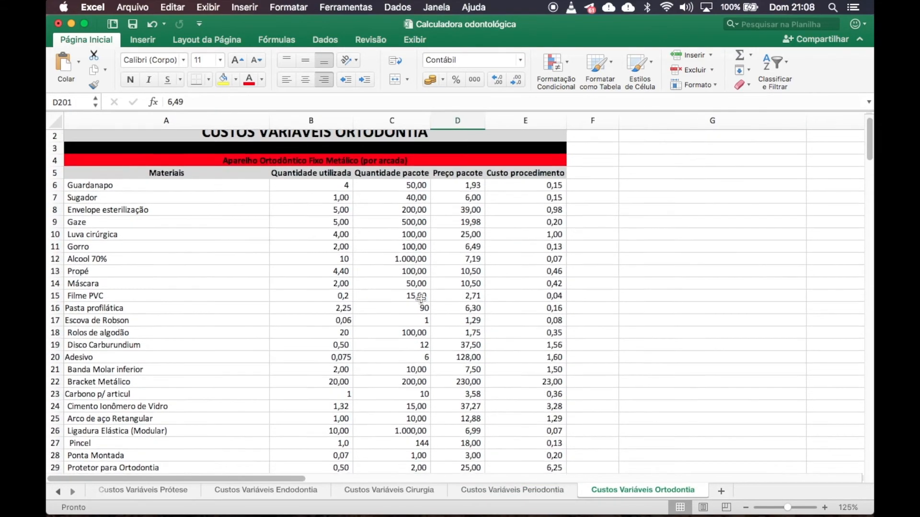
scroll(421, 298, down, 15)
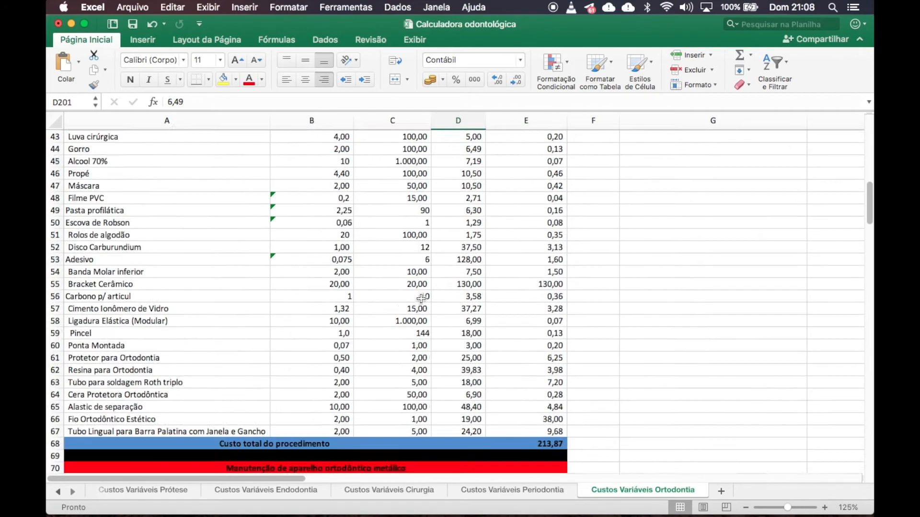
scroll(421, 298, down, 20)
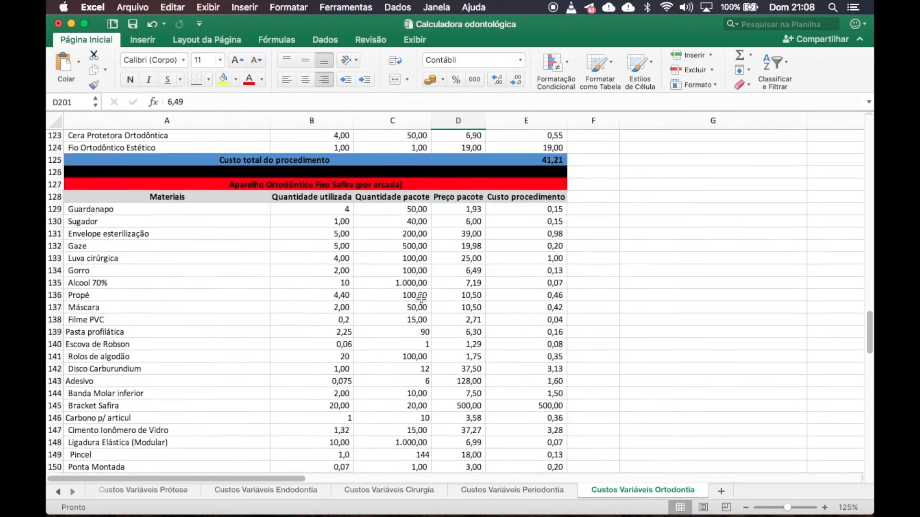
scroll(421, 298, down, 7)
- Set Tempo do procedimento (minutos) to 90 in the CÁLCULO PREÇO sheet
click(58, 492)
click(58, 493)
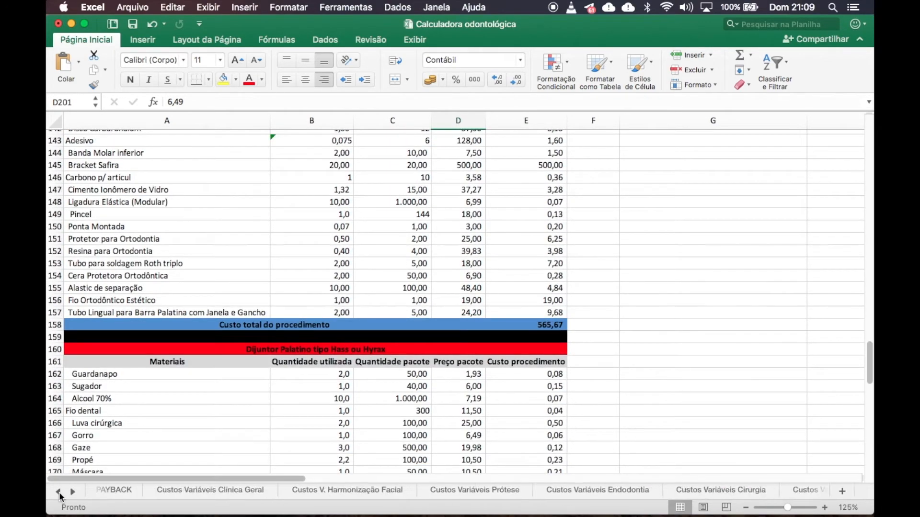
click(58, 493)
click(58, 493)
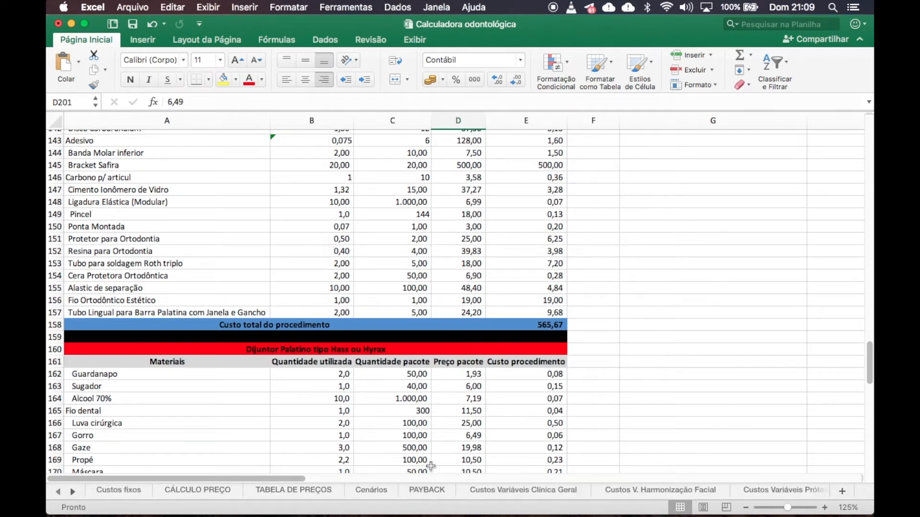
click(196, 490)
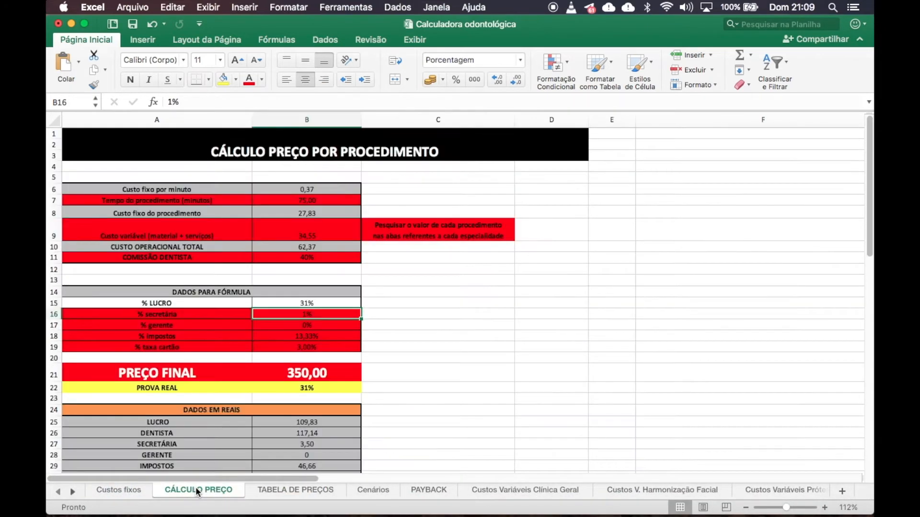
click(311, 201)
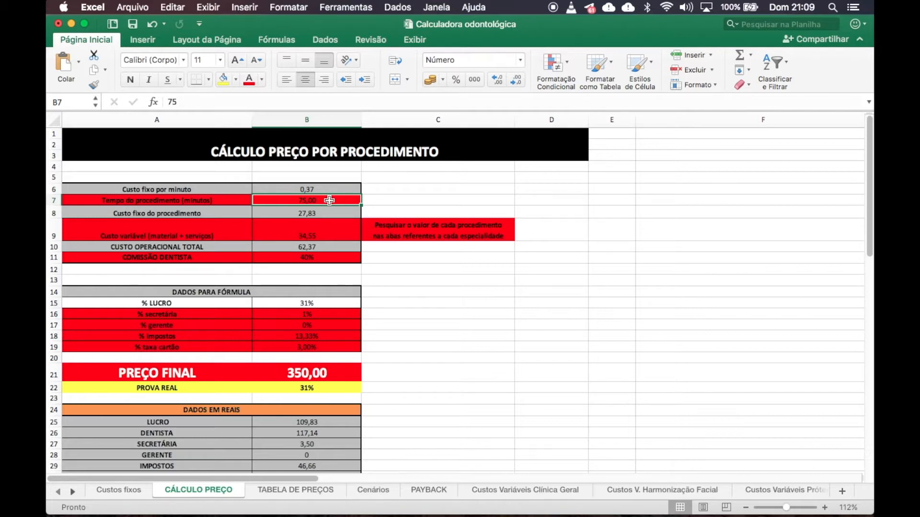
text(90)
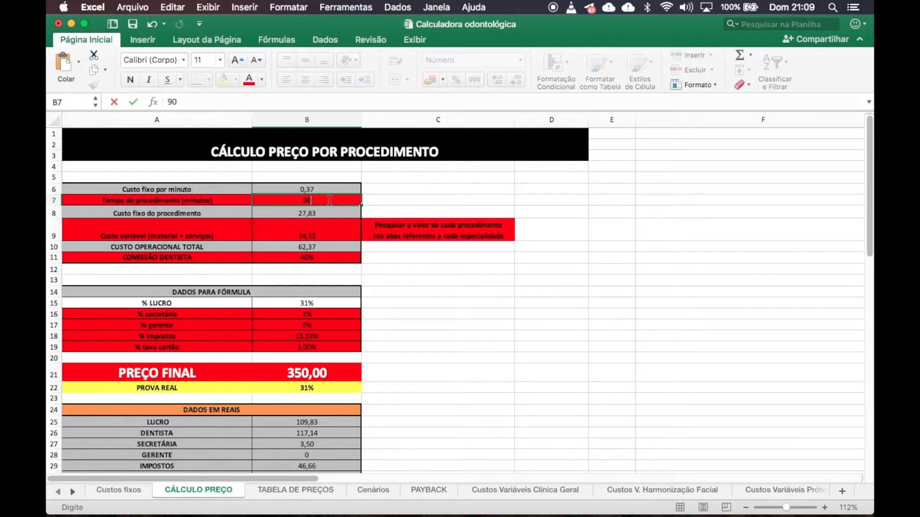
key(Return)
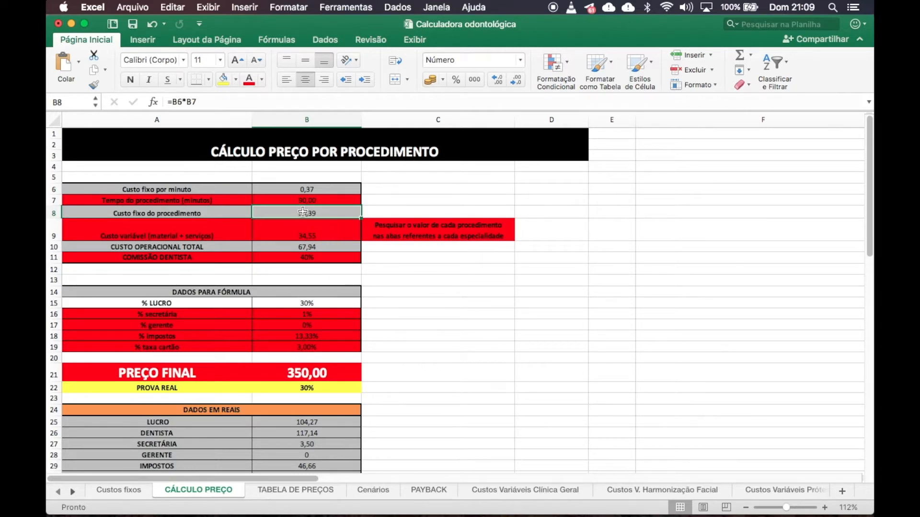
click(317, 200)
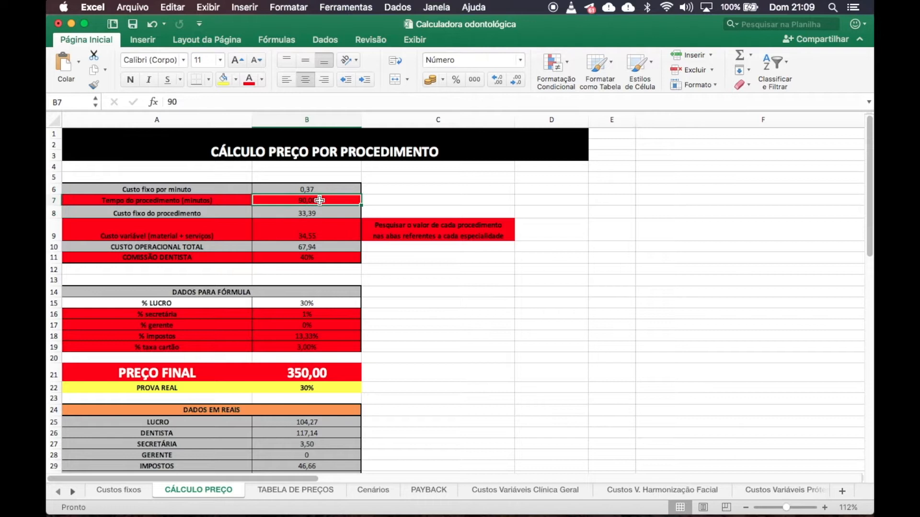
- Start a formula for Custo variável (material + serviços) and search the Custos Variáveis Clínica Geral sheet for CLAREAMENTO
click(315, 232)
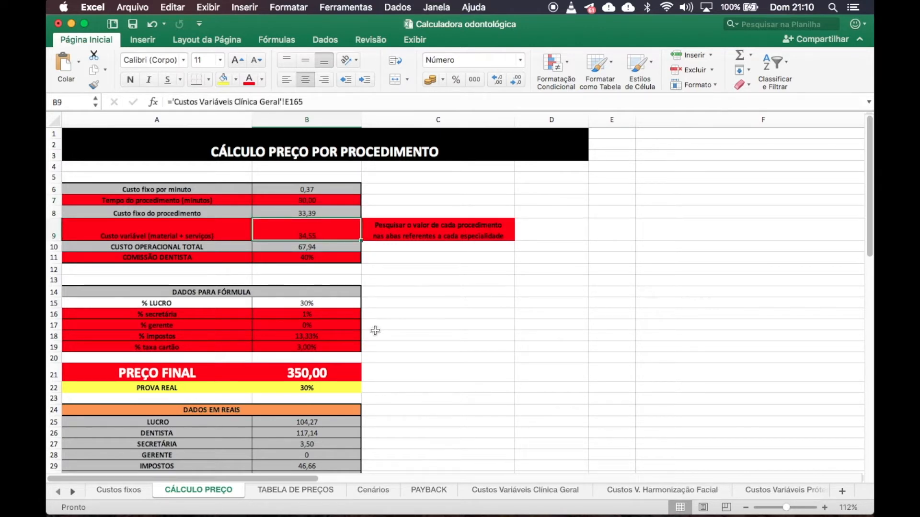
text(=)
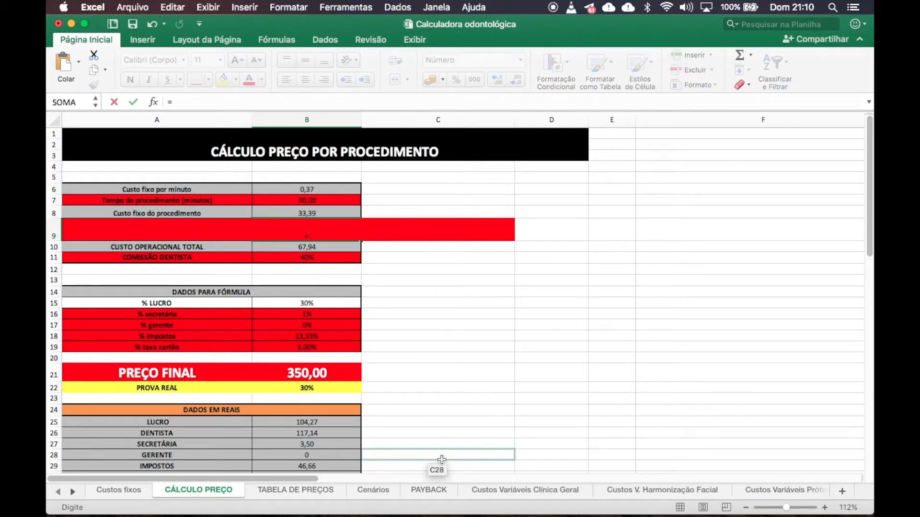
click(519, 490)
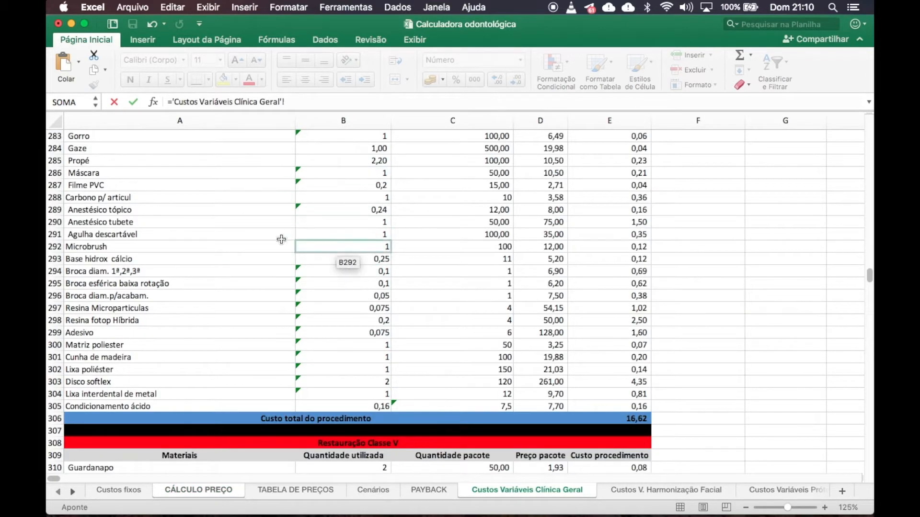
click(171, 7)
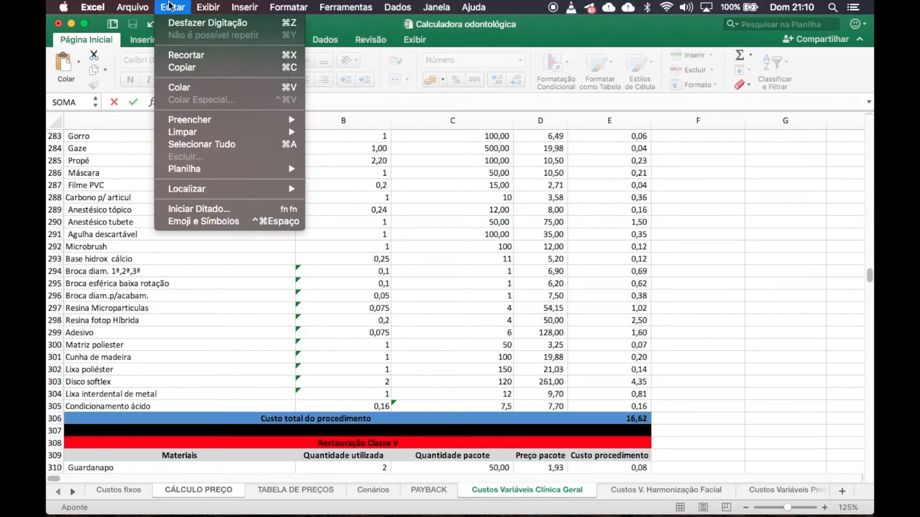
mouse_move(210, 189)
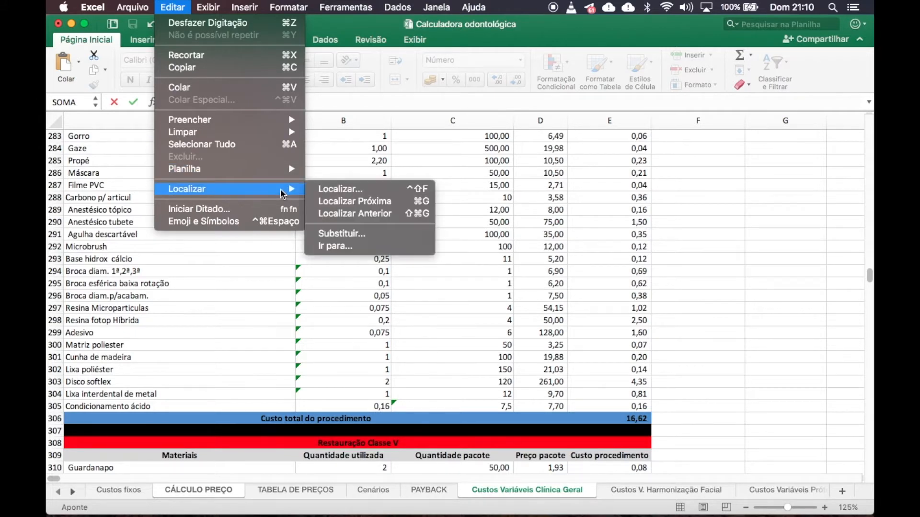
click(336, 190)
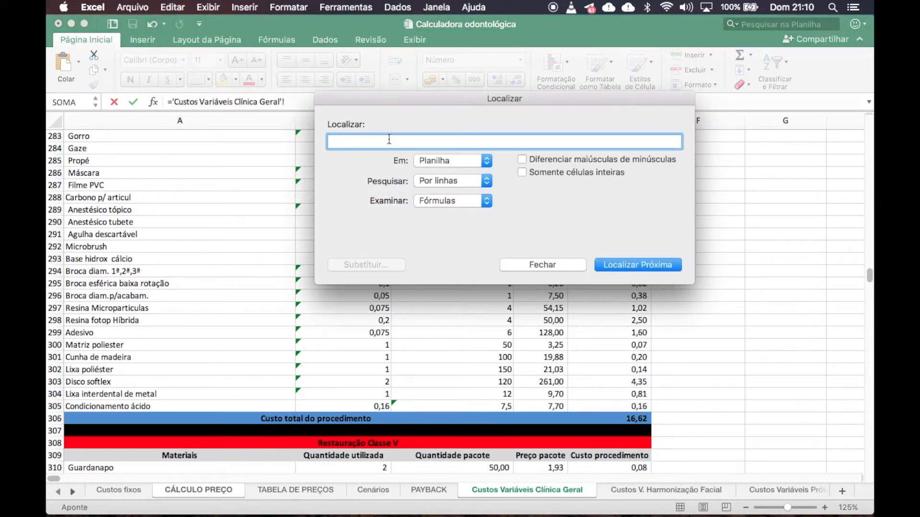
text(CLAREAMENTO)
key(Return)
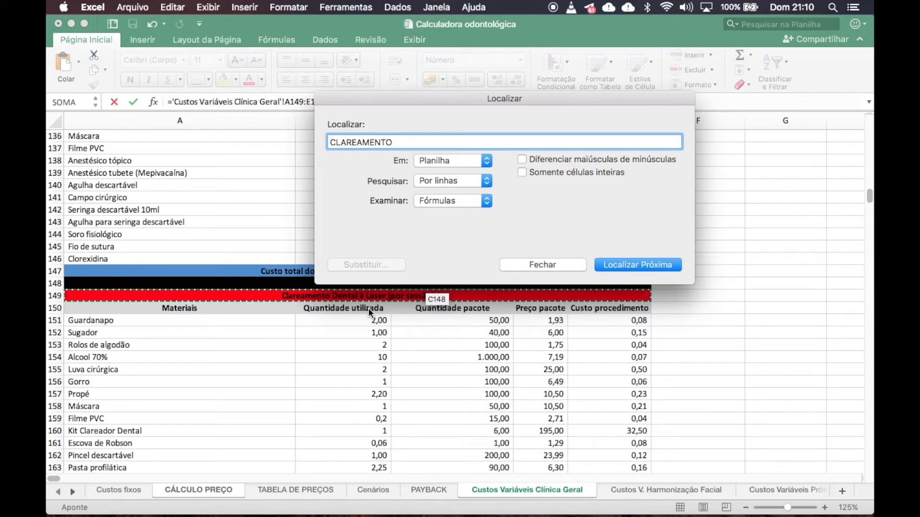
scroll(369, 314, down, 6)
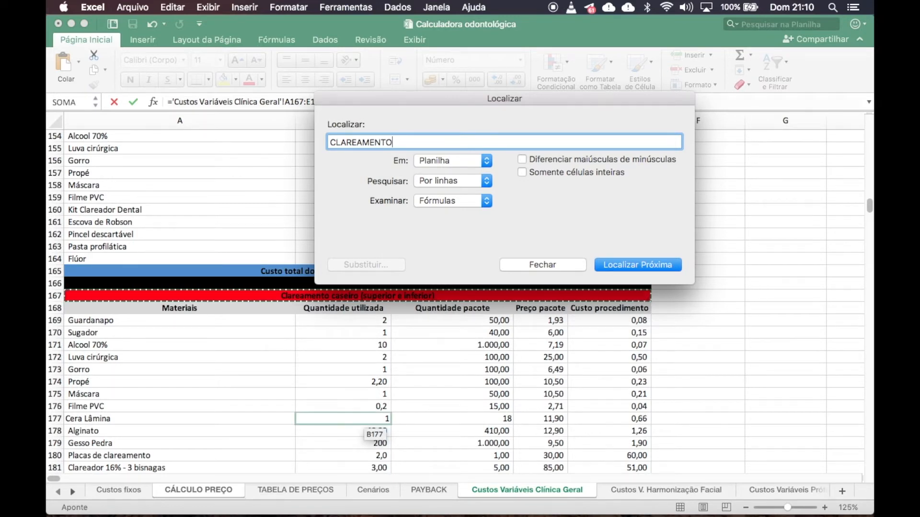
key(Return)
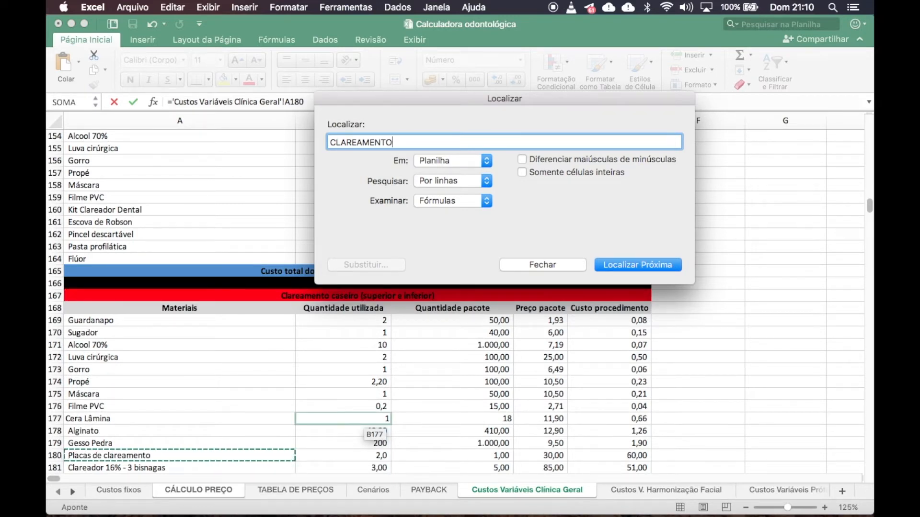
key(Return)
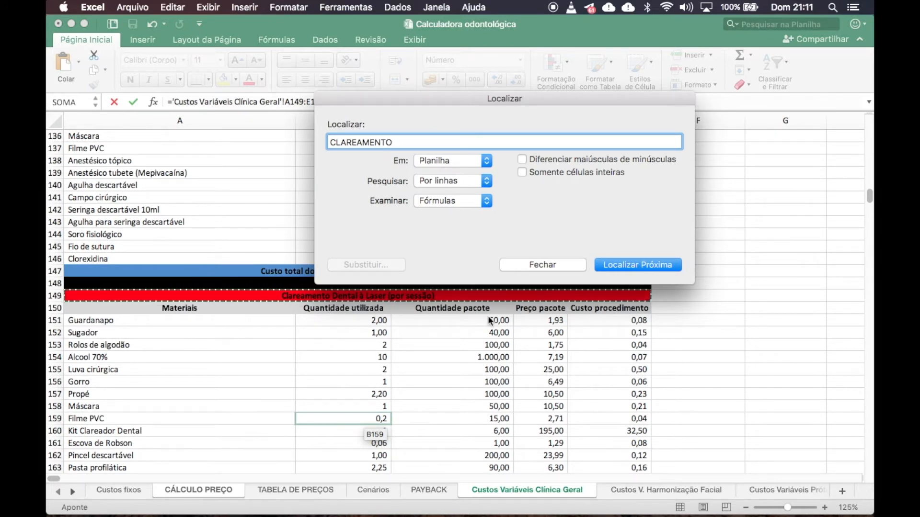
click(558, 265)
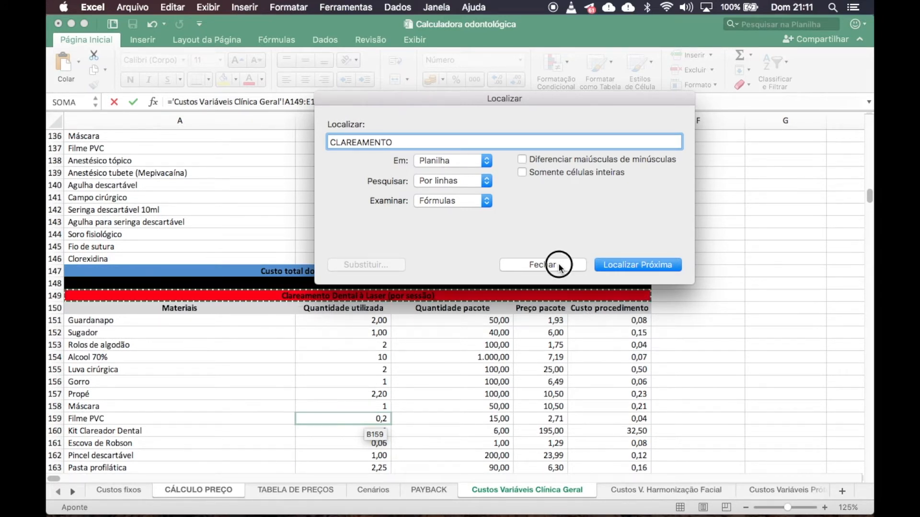
- Link the variable cost formula to the Custo total do procedimento of Clareamento Dental à Laser (por sessão), cell E165
scroll(543, 344, down, 1)
scroll(543, 344, down, 3)
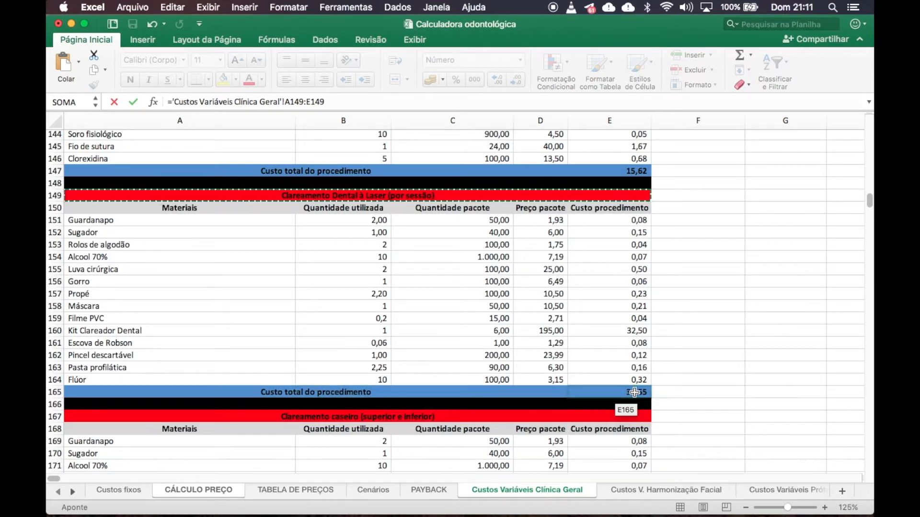
click(634, 392)
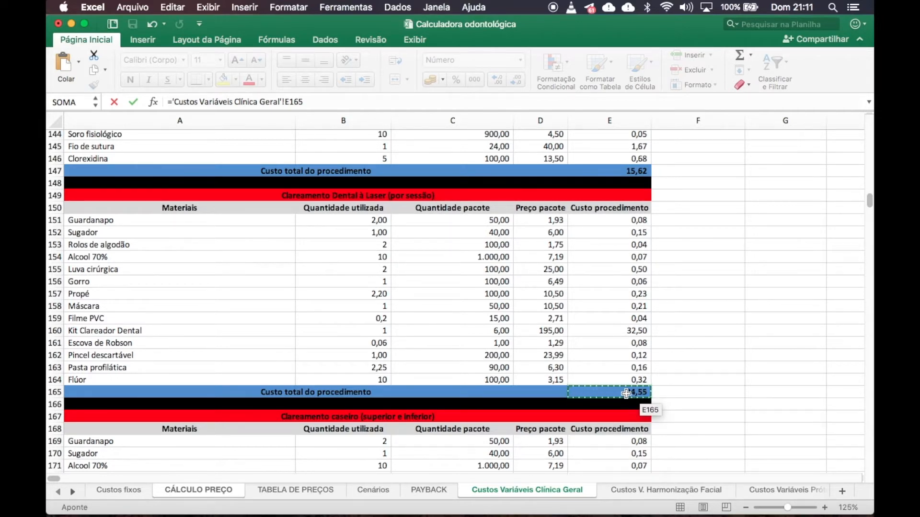
key(Return)
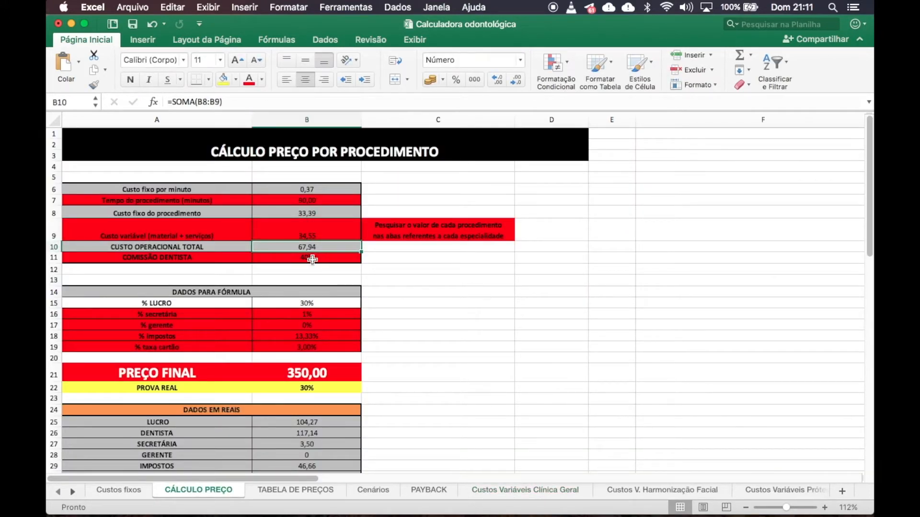
- Set COMISSÃO DENTISTA to 0% in the price calculation
click(311, 259)
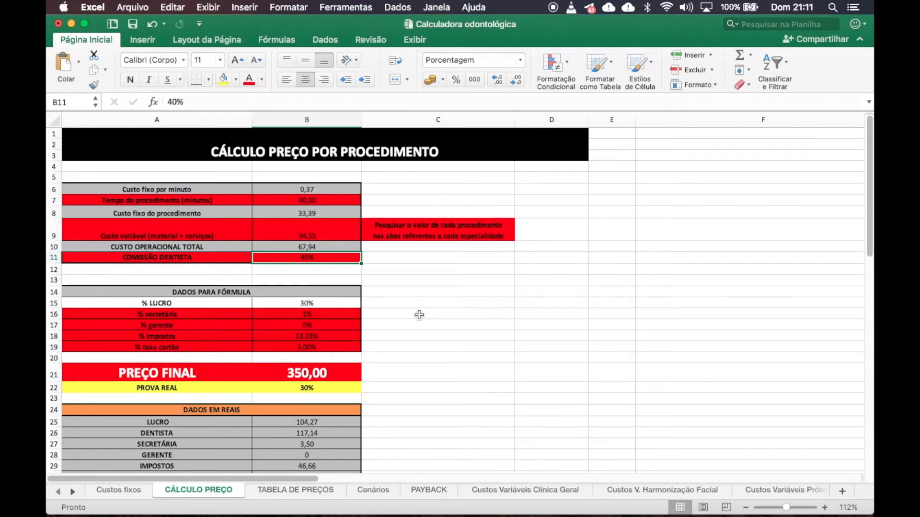
text(0)
key(Return)
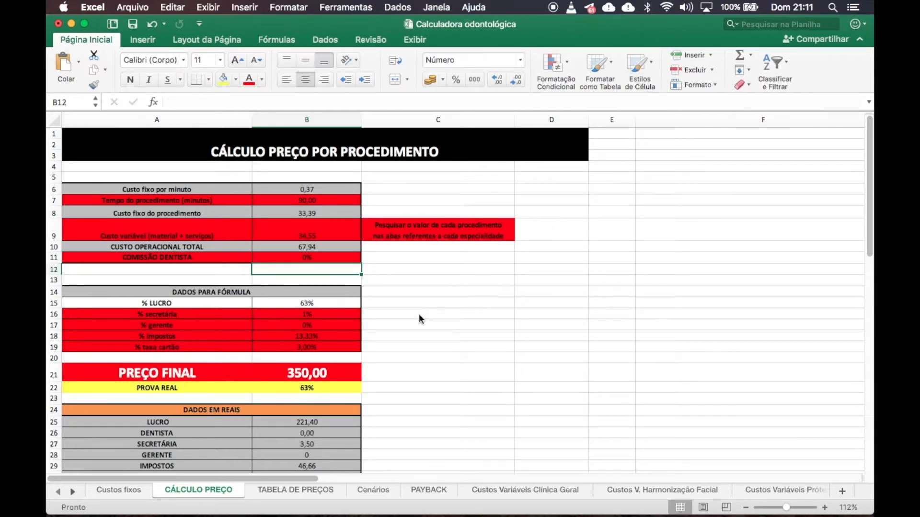
- Set COMISSÃO DENTISTA back to 40%
key(Up)
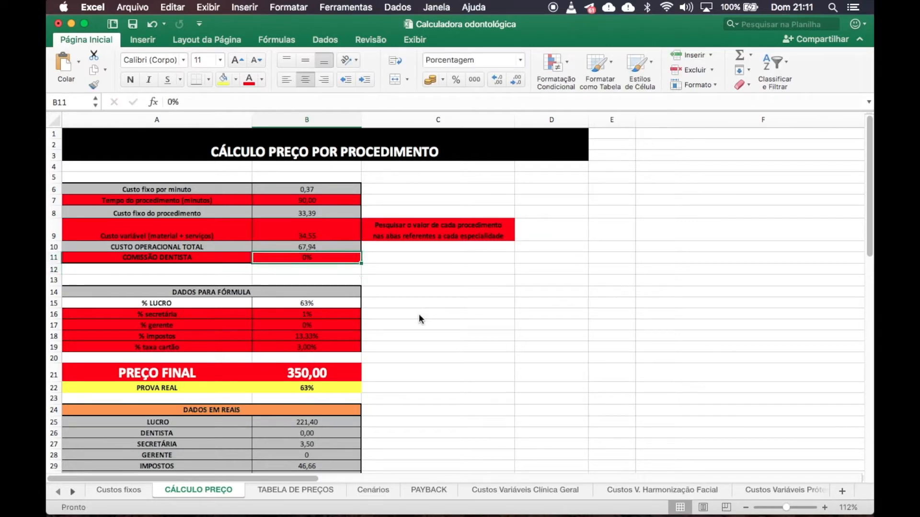
text(40)
key(Return)
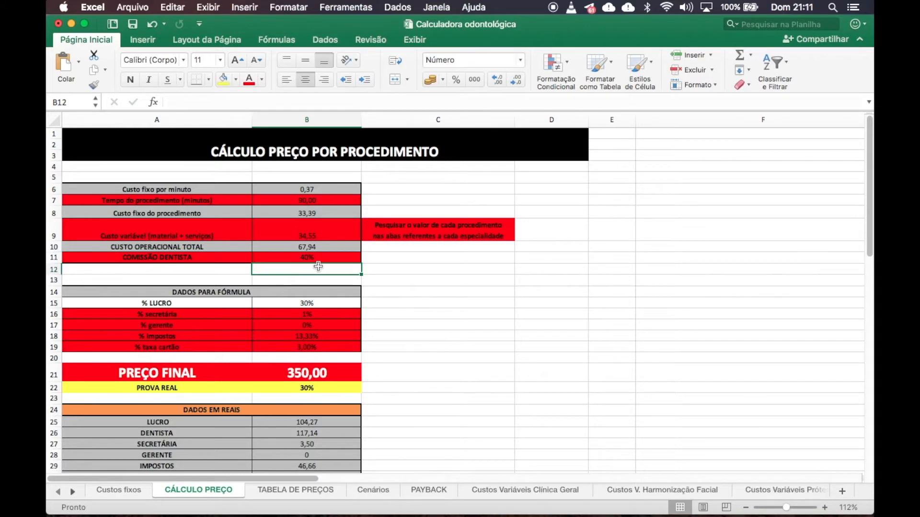
- Review the DADOS PARA FÓRMULA percentages one by one, from % LUCRO to % taxa cartão
scroll(319, 266, down, 3)
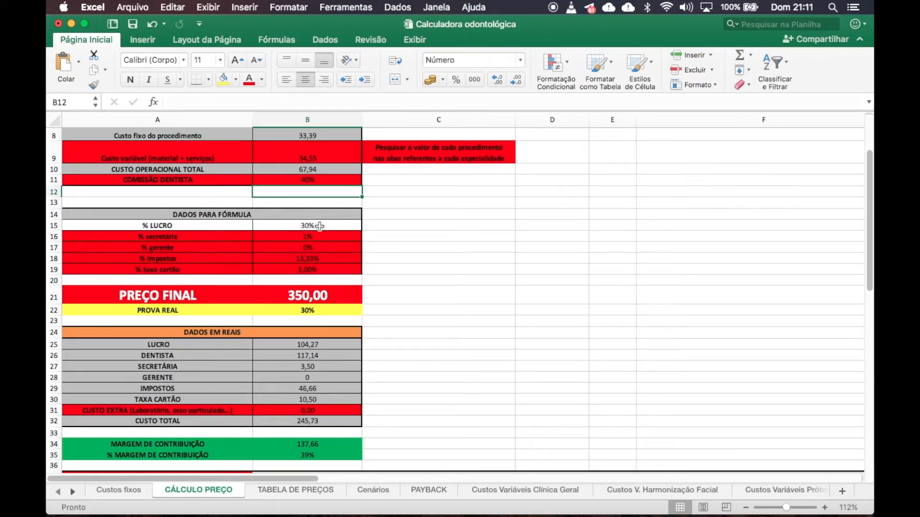
click(316, 226)
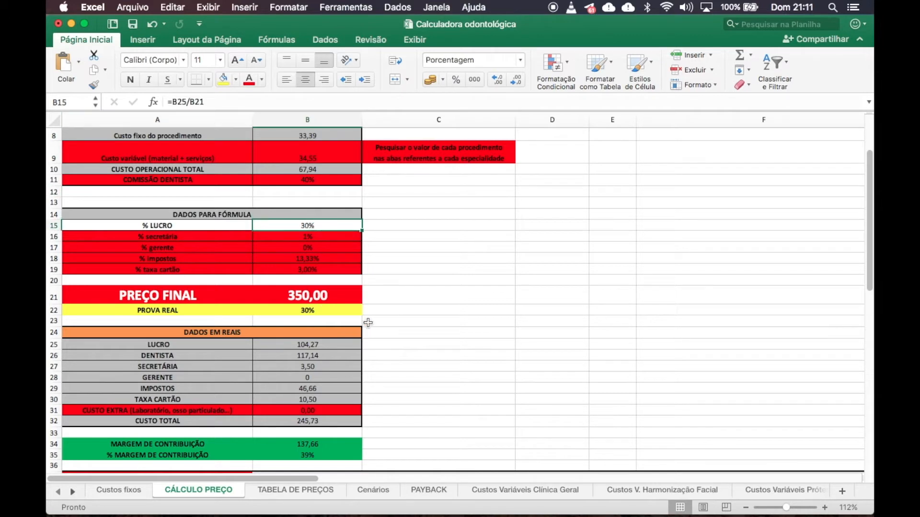
click(315, 238)
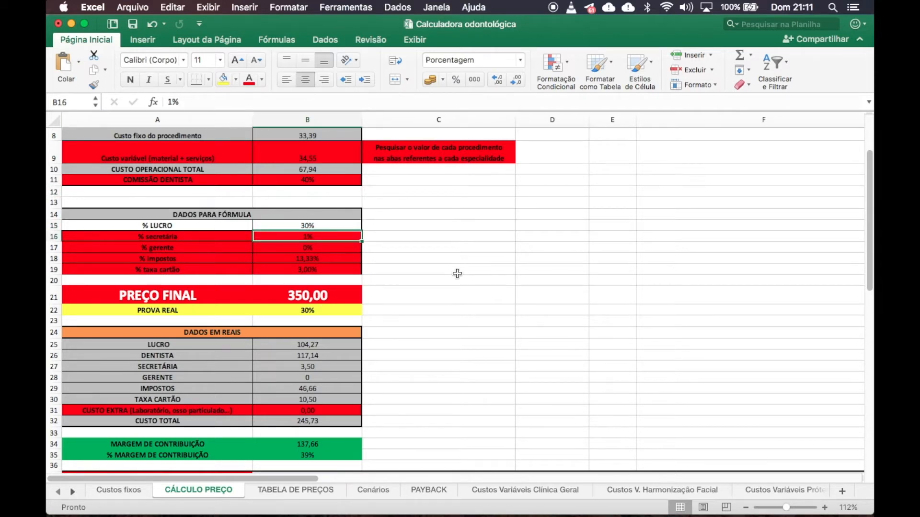
key(Down)
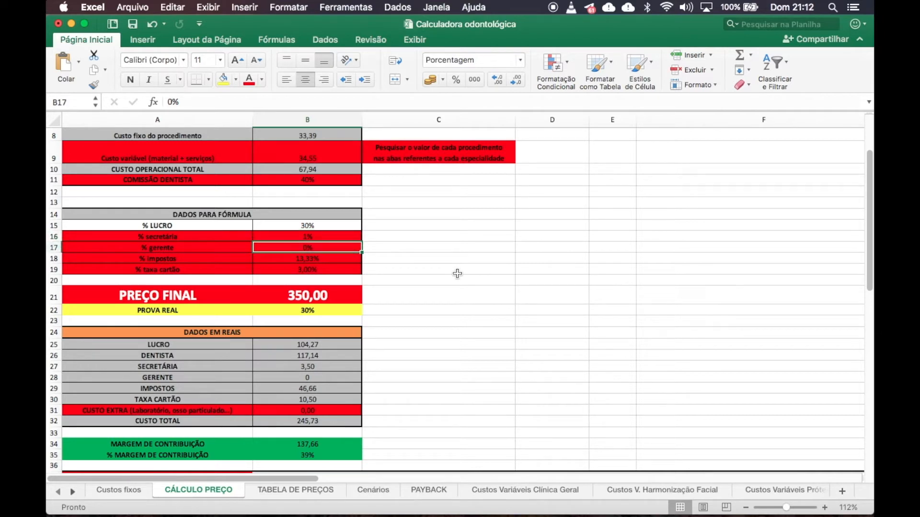
key(Down)
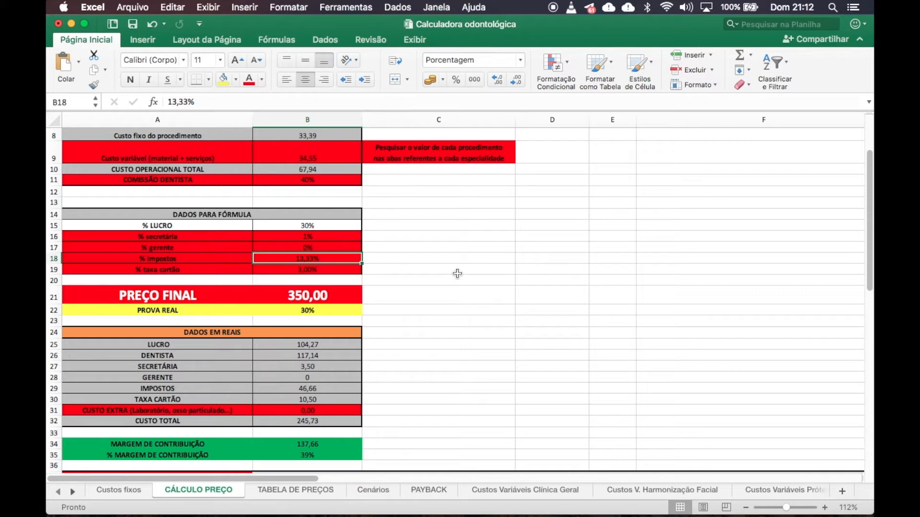
key(Down)
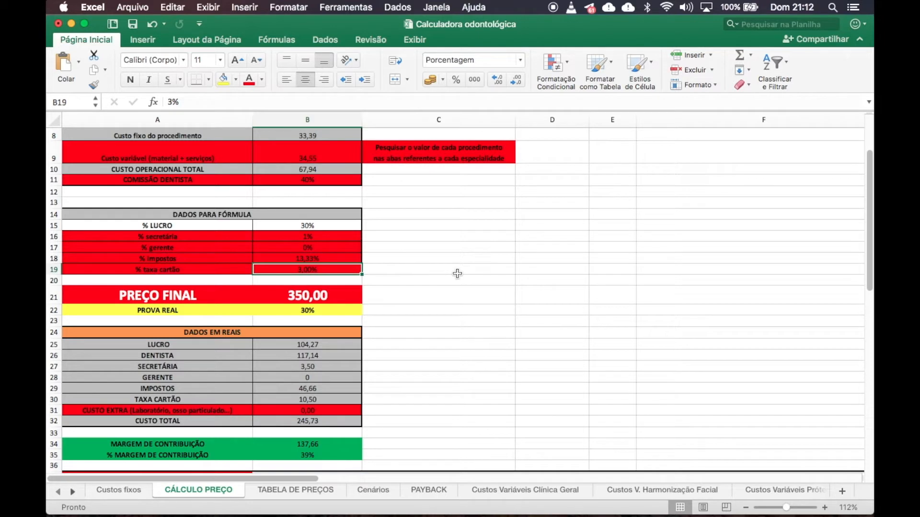
- Enter 350 as the PREÇO FINAL of the procedure
key(Down)
key(Down)
key(Down)
key(Up)
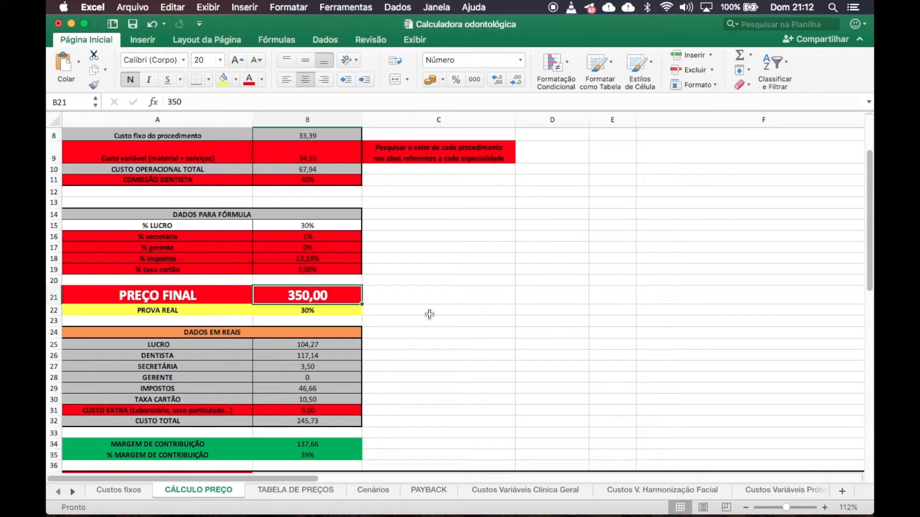
text(350)
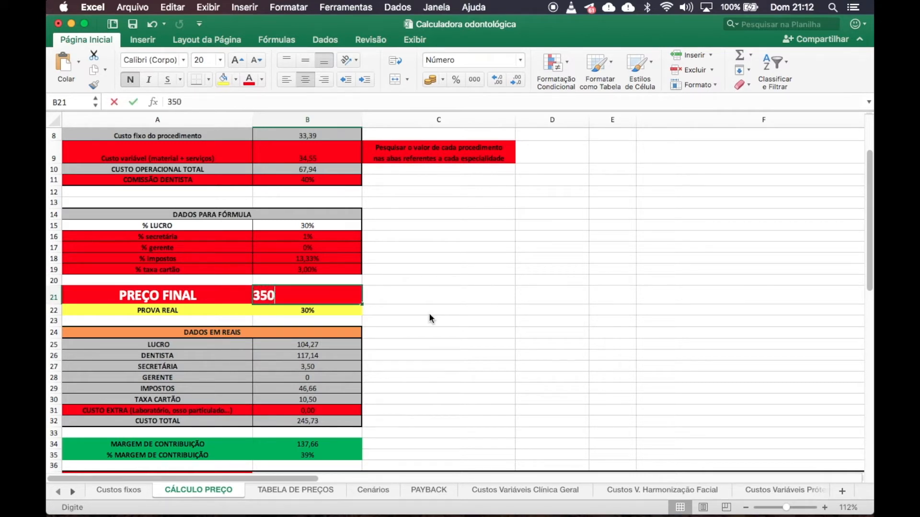
key(Return)
- Set PREÇO FINAL to 290 and check the profit percentage and the DADOS EM REAIS table
key(Up)
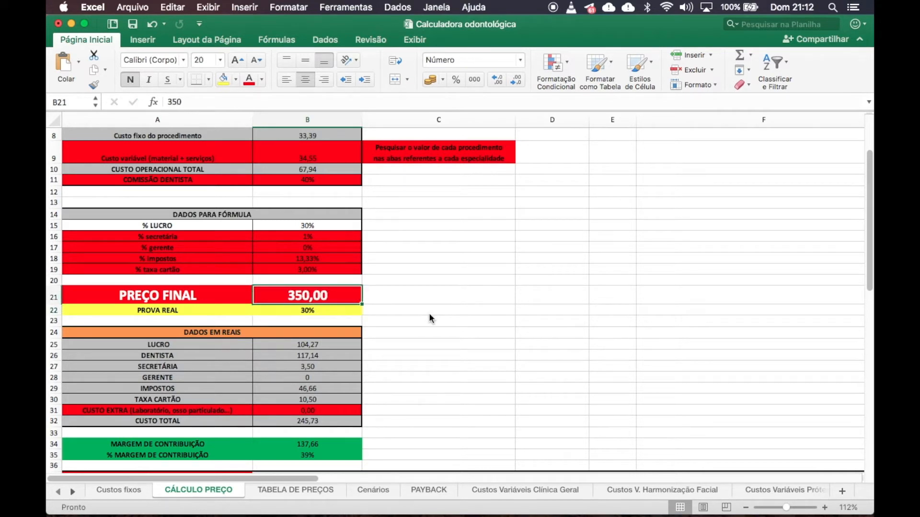
text(290)
key(Return)
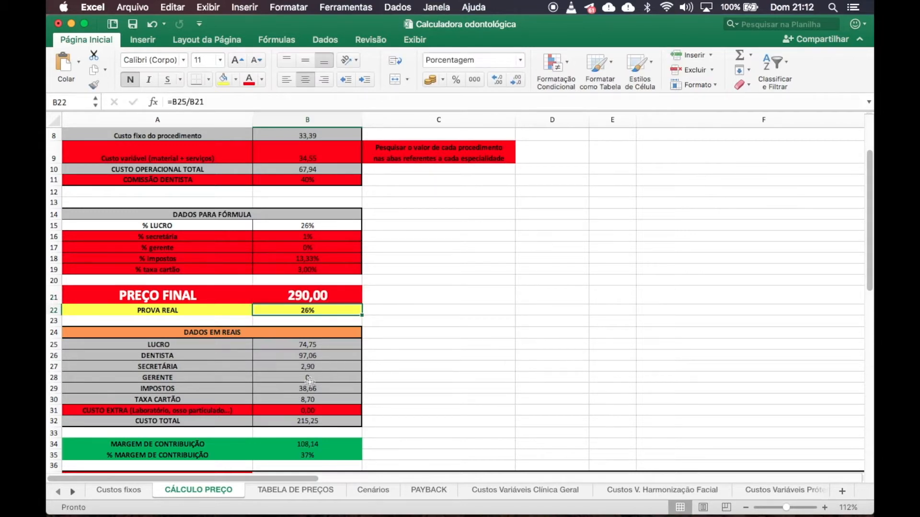
scroll(329, 364, down, 2)
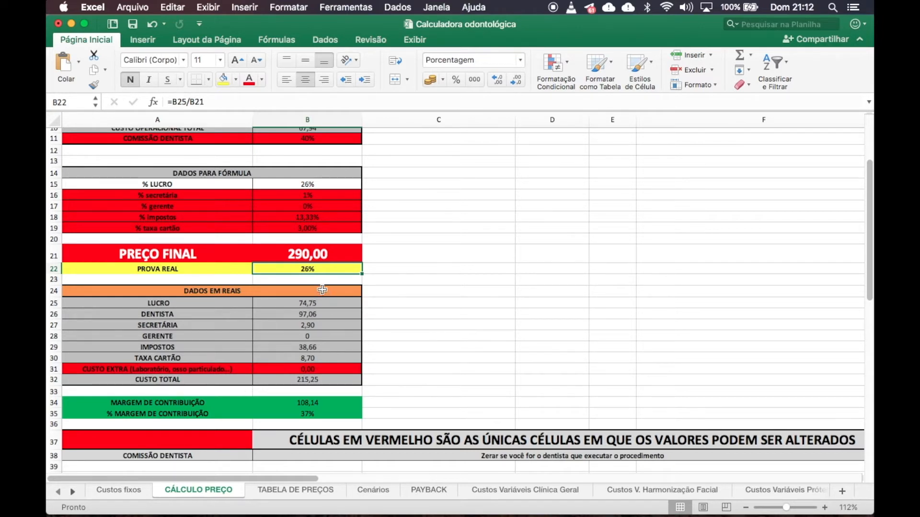
- Set PREÇO FINAL back to 350
scroll(311, 344, up, 3)
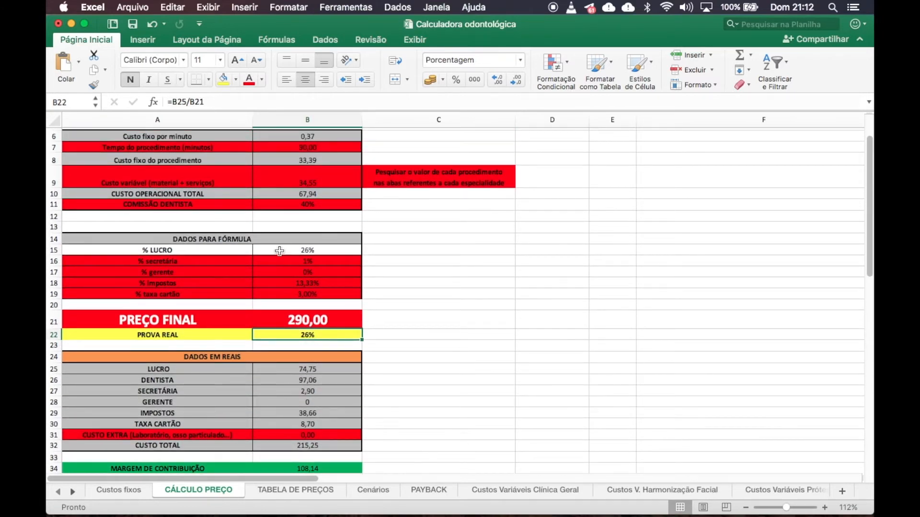
click(308, 320)
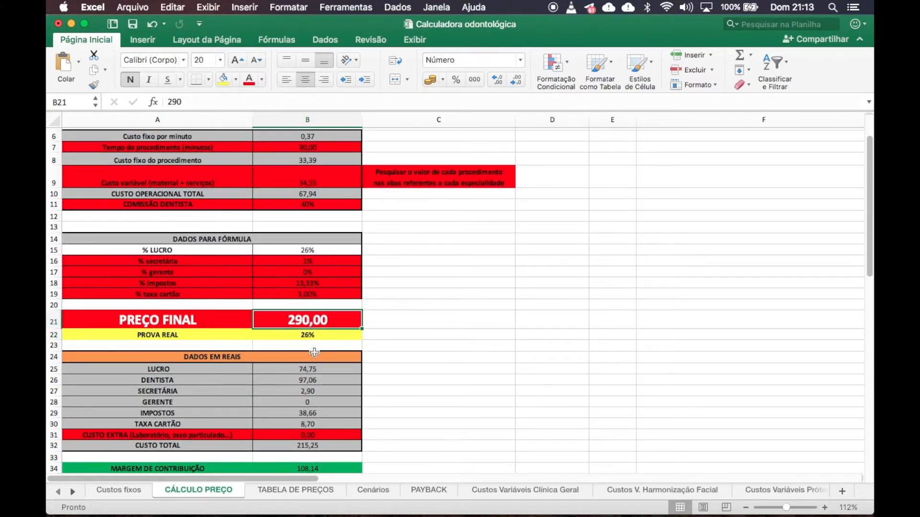
text(350)
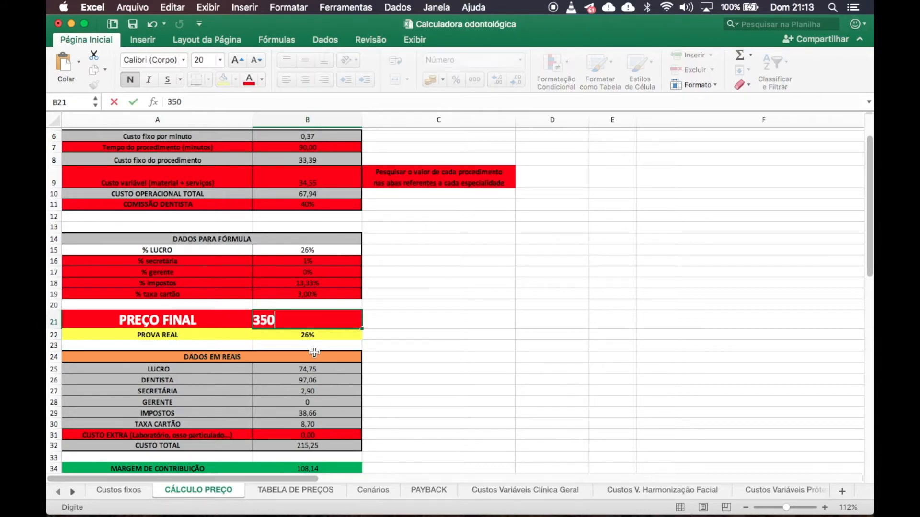
key(Return)
- Examine the DADOS EM REAIS breakdown and the MARGEM DE CONTRIBUIÇÃO rows, down to the DADOS IMPORTANTES table
scroll(366, 371, down, 5)
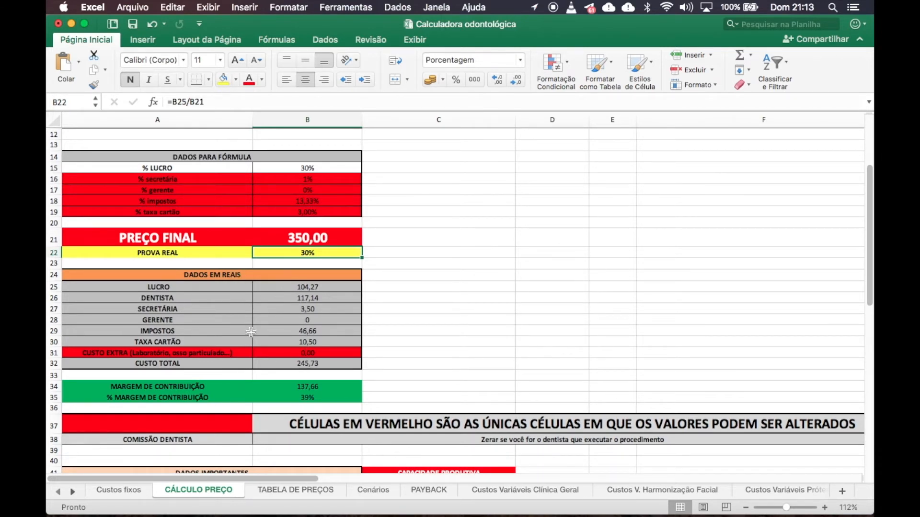
scroll(331, 351, down, 3)
scroll(330, 351, up, 2)
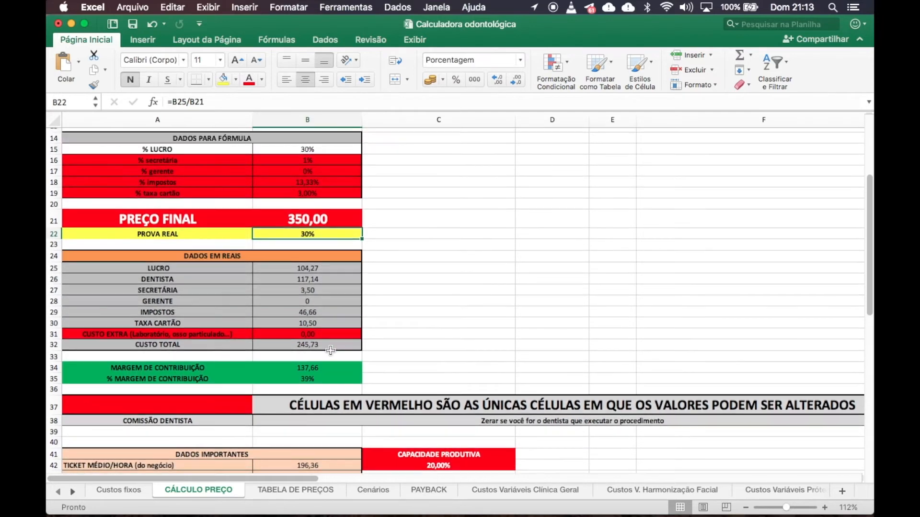
scroll(331, 350, down, 3)
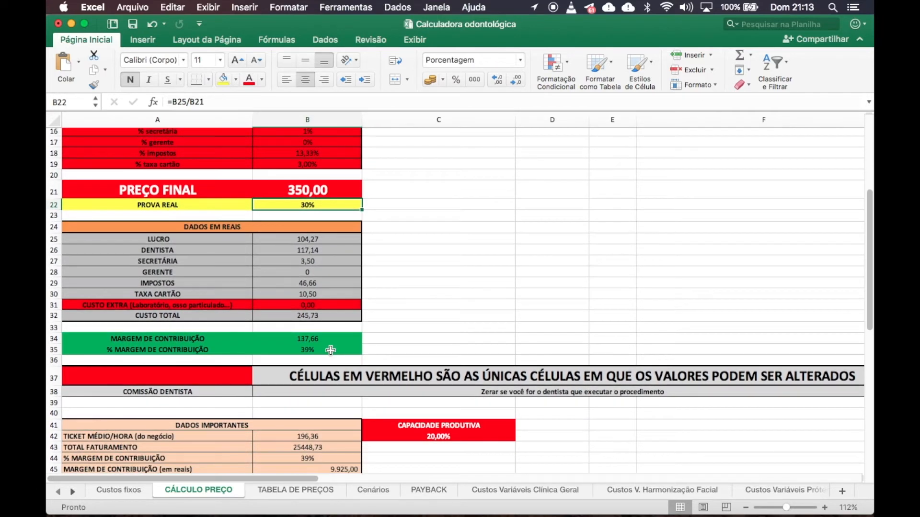
- Set the procedure time (Tempo do procedimento) to 150 minutes
scroll(309, 263, up, 10)
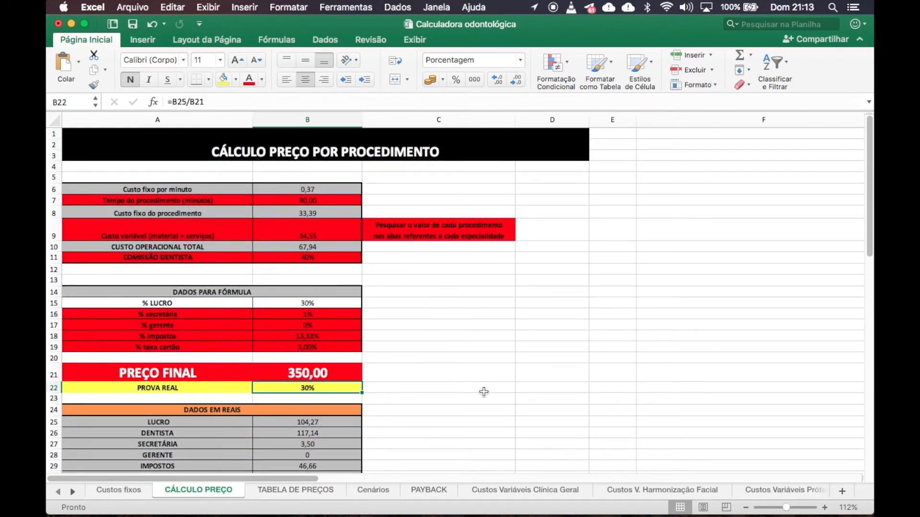
click(307, 200)
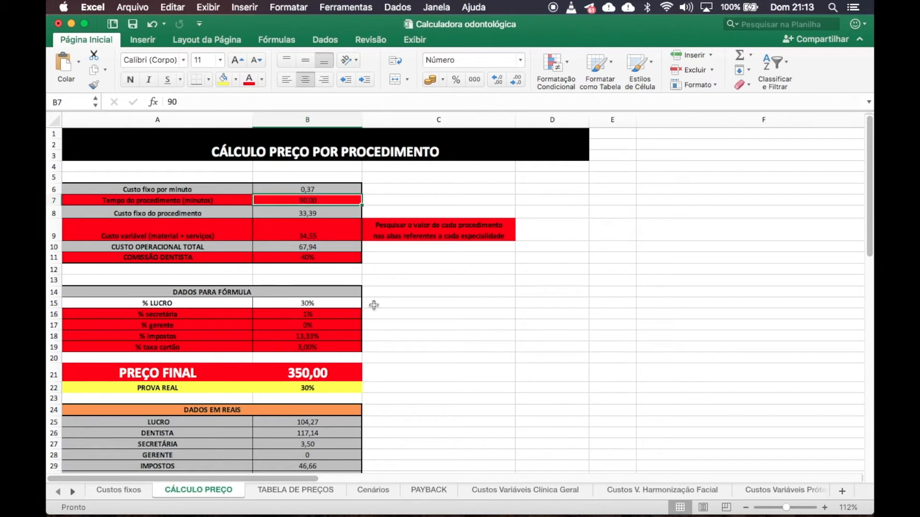
text(150)
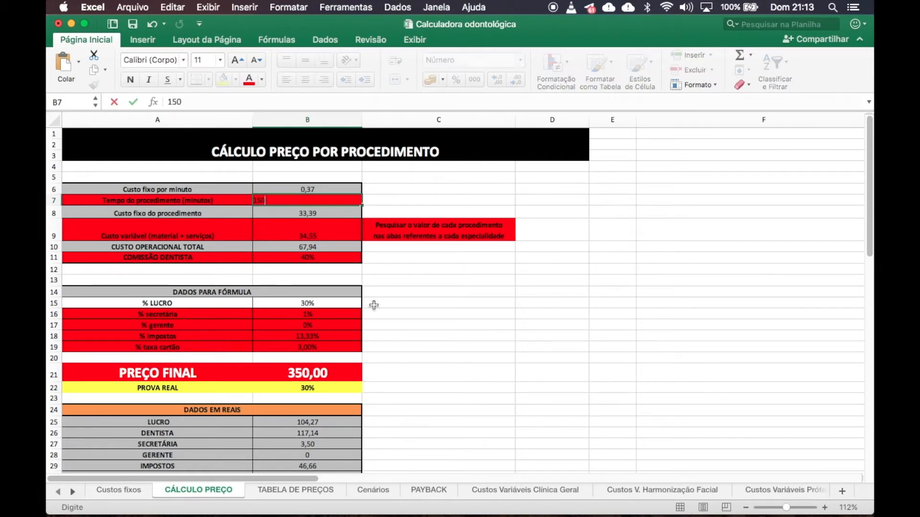
key(Return)
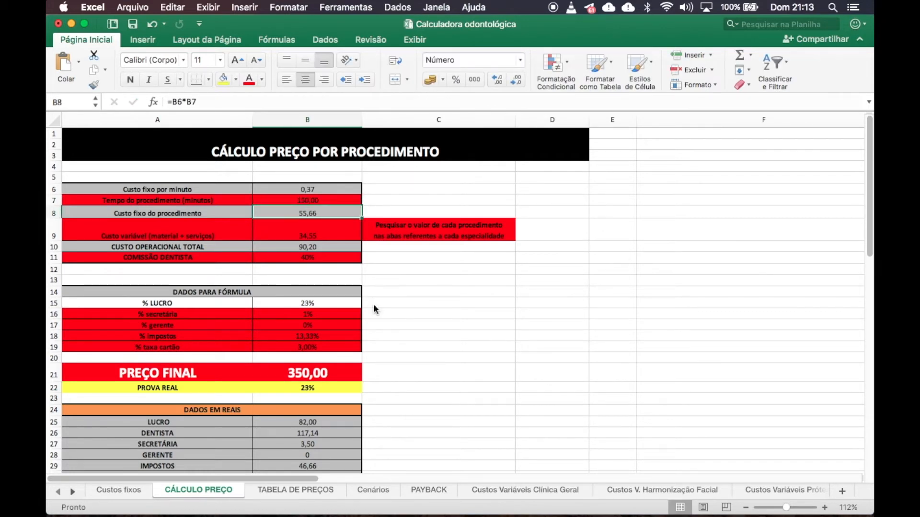
- Start a new formula in the Custo variável cell and search the Custos Variáveis Prótese sheet for COROA, up to the Coroa Metálo-Cerâmica block
click(309, 235)
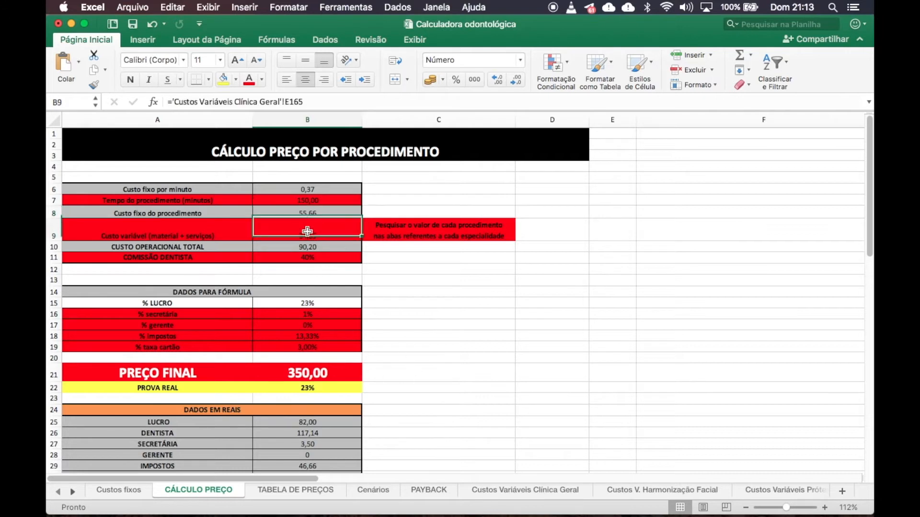
text(=)
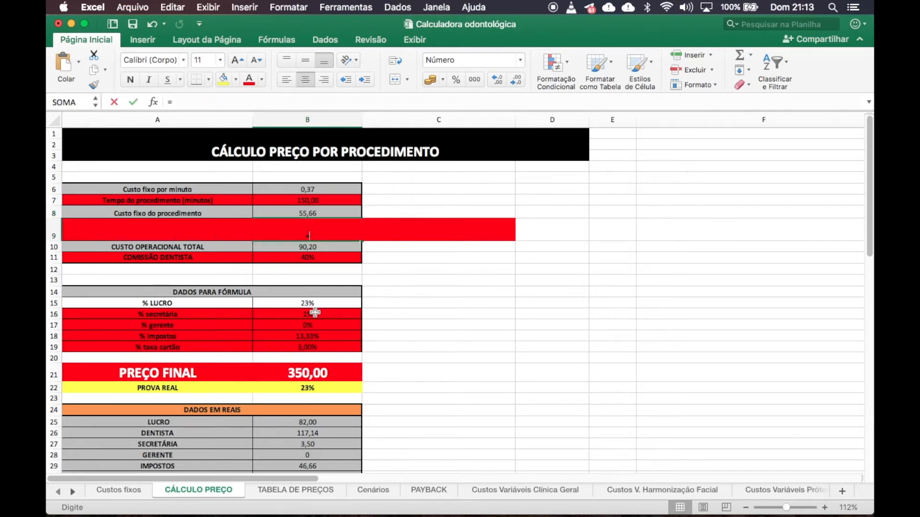
click(766, 490)
click(246, 185)
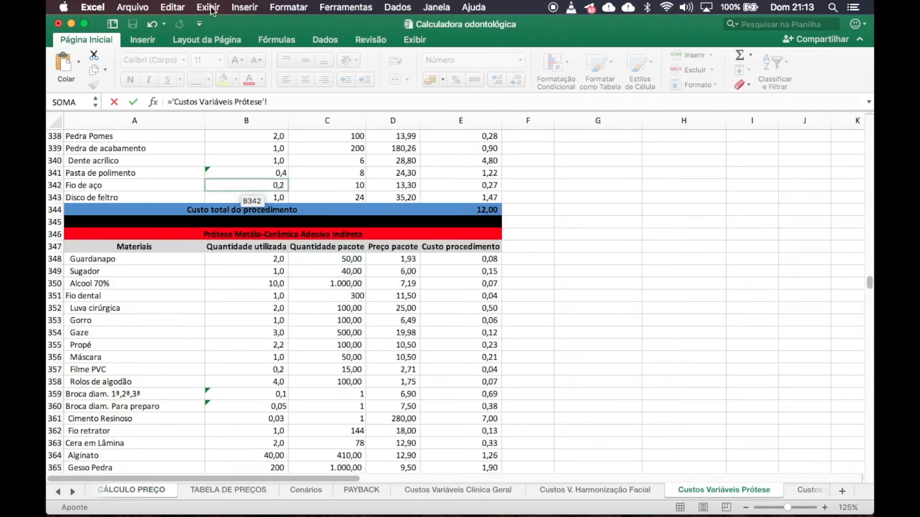
click(172, 7)
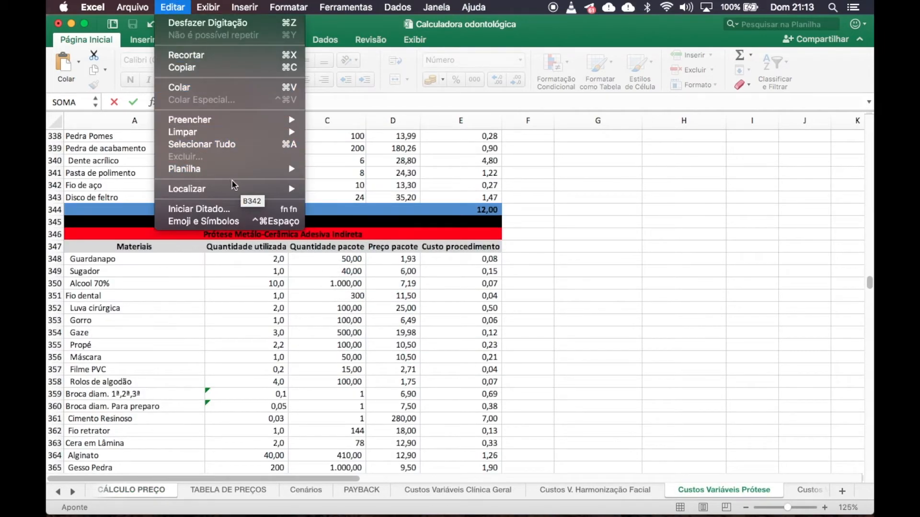
mouse_move(264, 190)
click(356, 189)
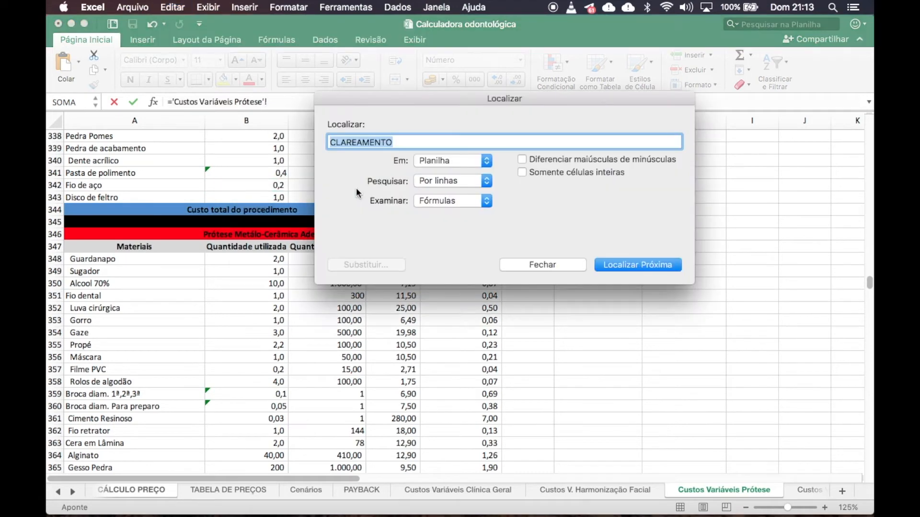
text(COROA)
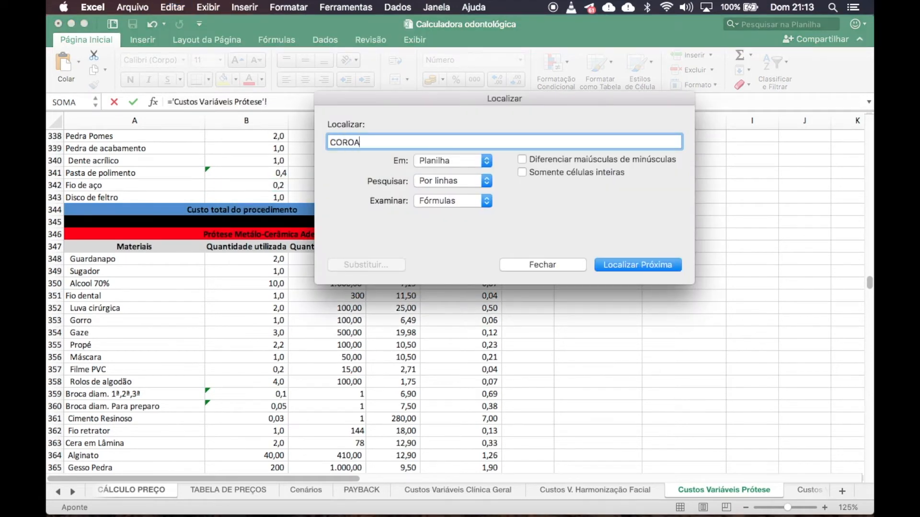
key(Return)
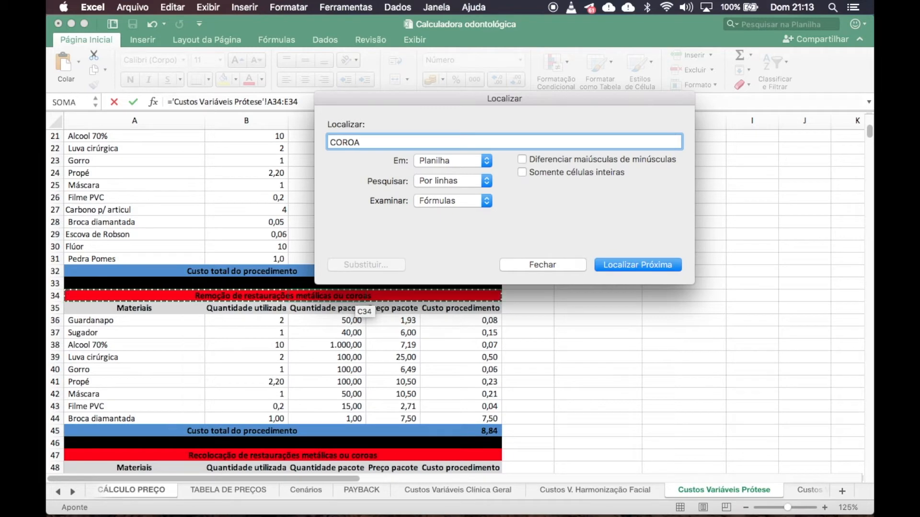
key(Return)
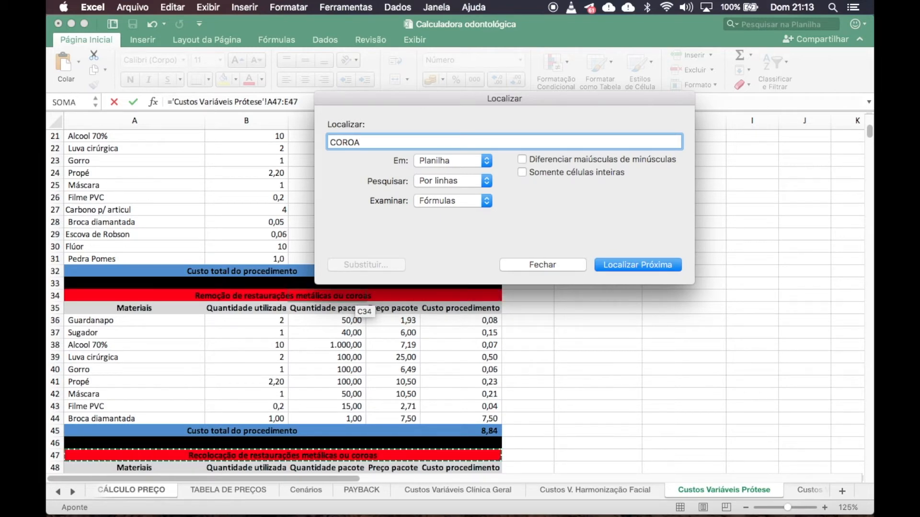
key(Return)
key(Return)
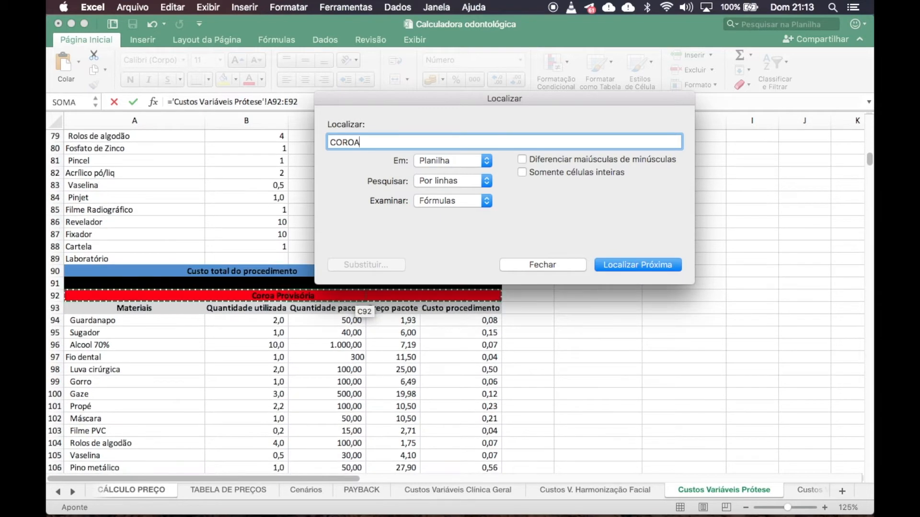
key(Return)
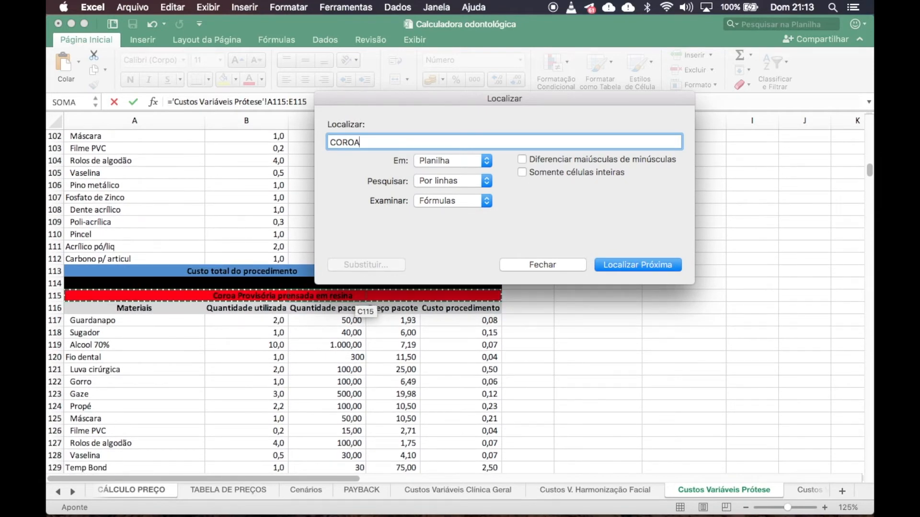
key(Return)
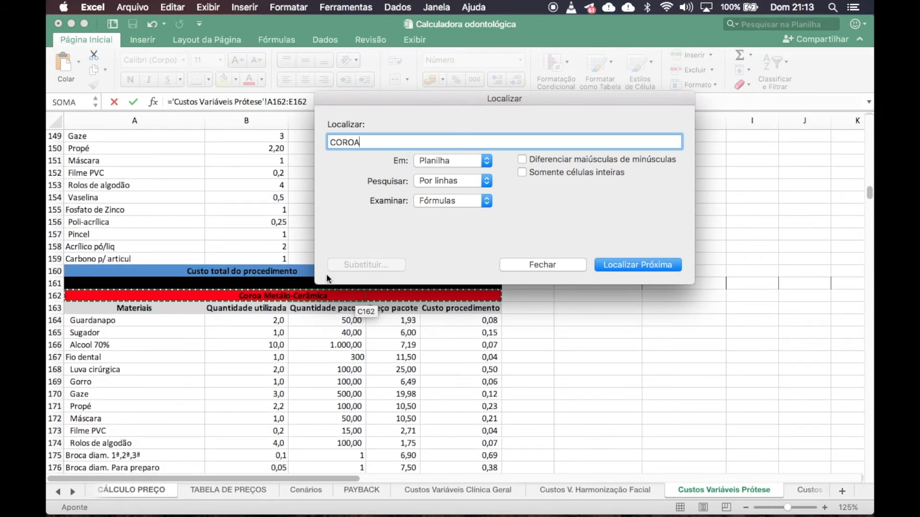
- Link the Custo variável formula to the Custo total do procedimento of Coroa Metálo-Cerâmica, cell E190
click(552, 267)
scroll(460, 359, down, 6)
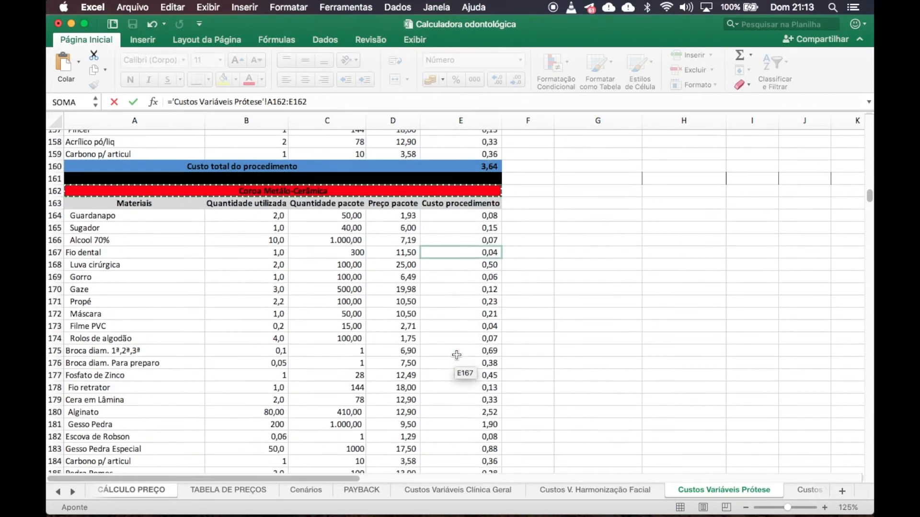
scroll(457, 357, down, 2)
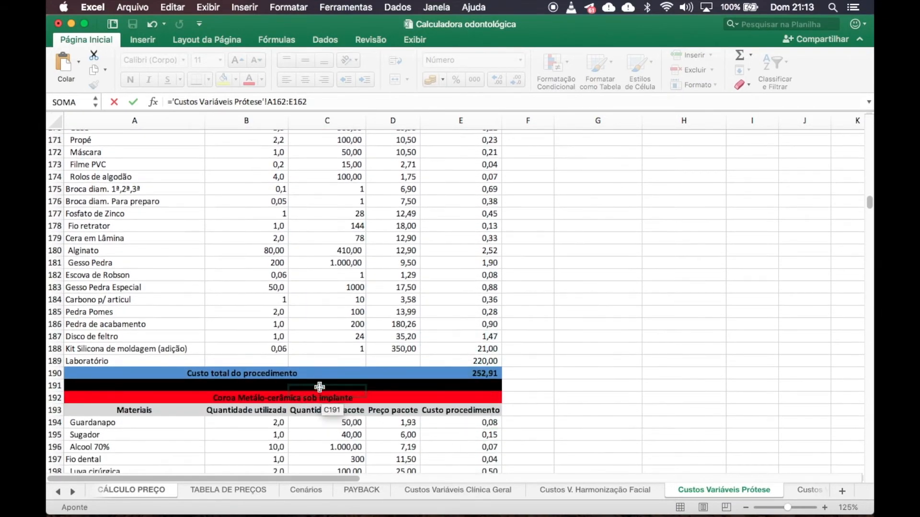
click(478, 374)
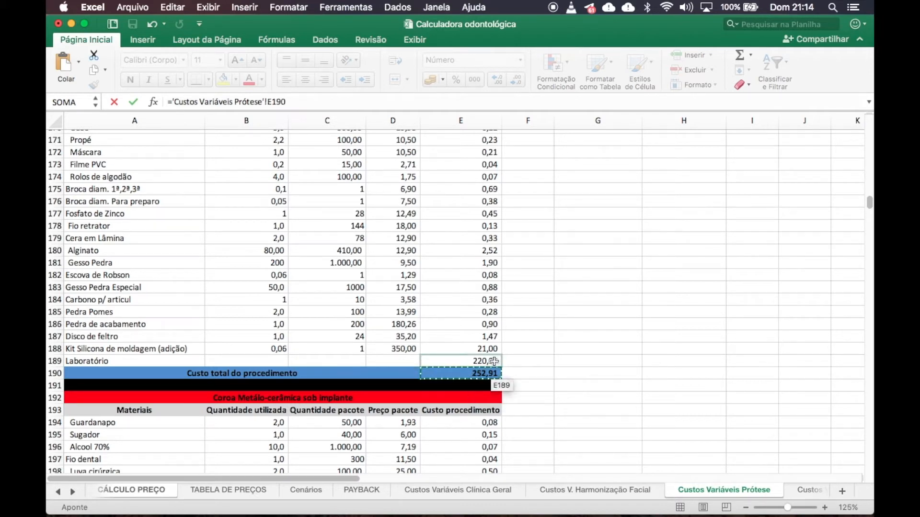
click(478, 362)
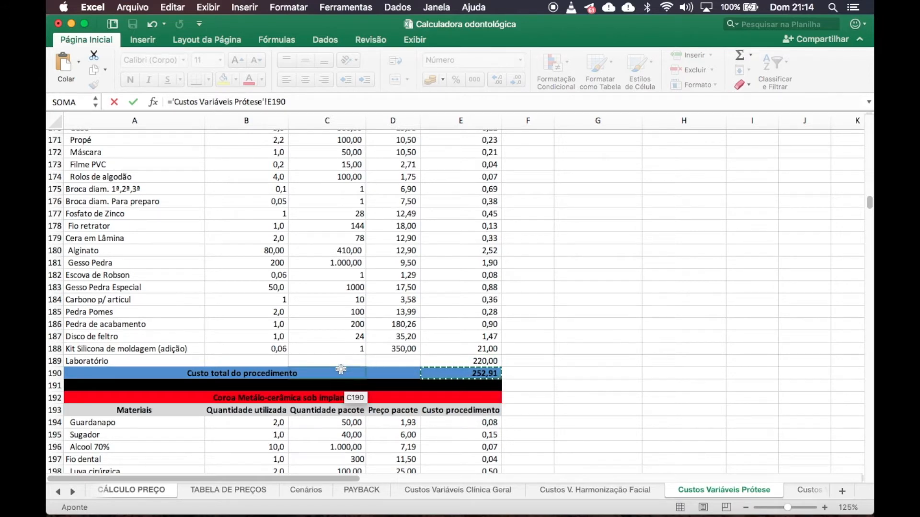
key(Return)
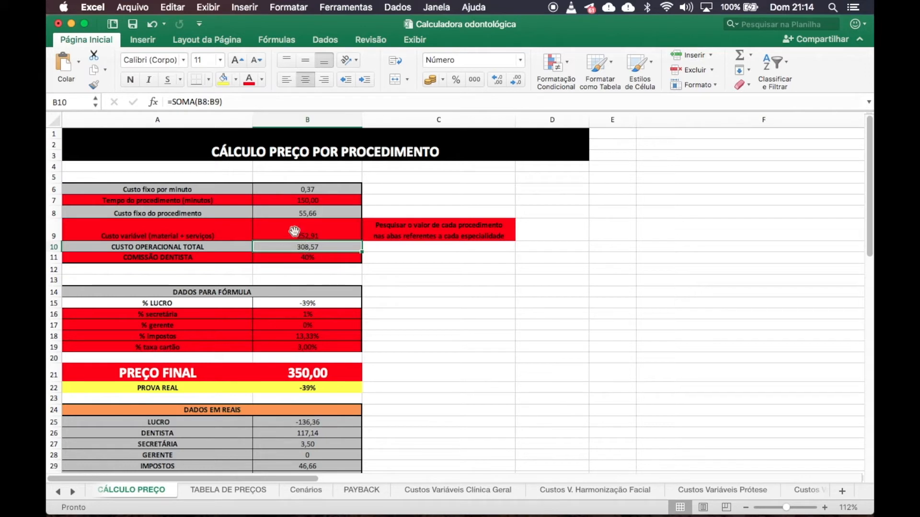
- Set COMISSÃO DENTISTA to 50%
click(315, 258)
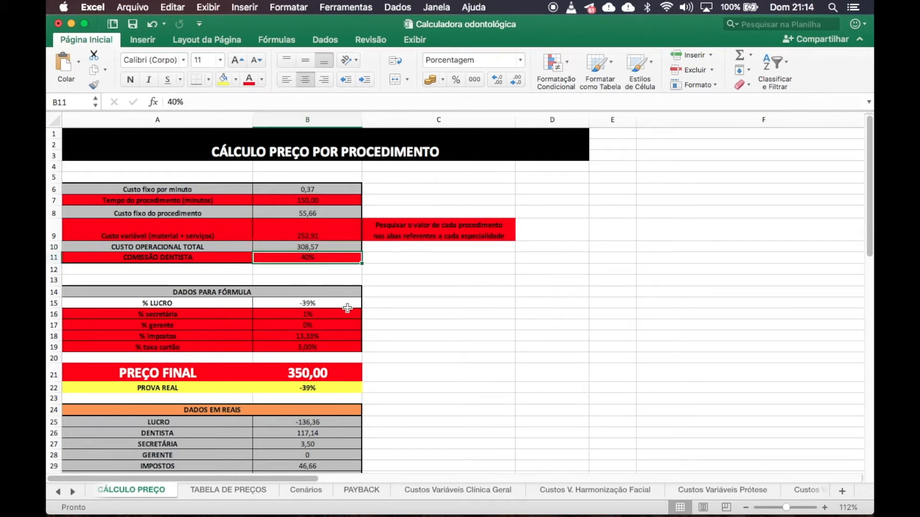
text(50)
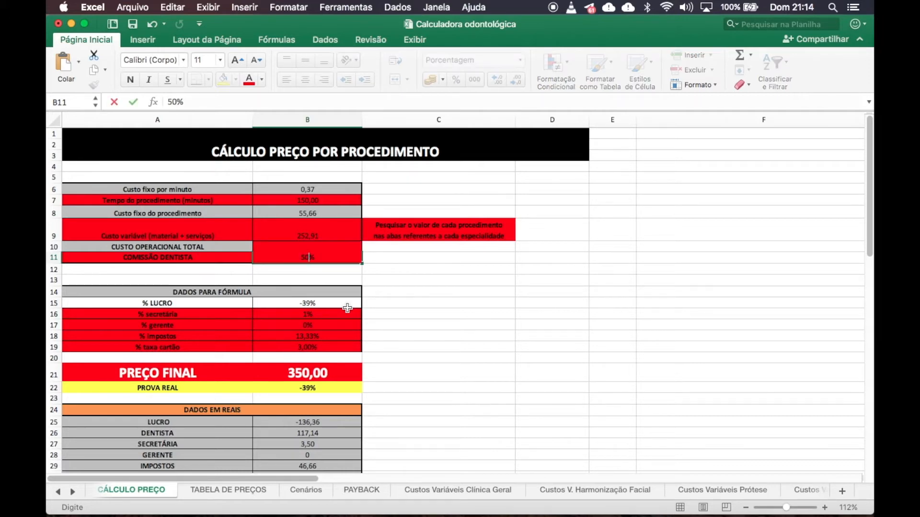
key(Return)
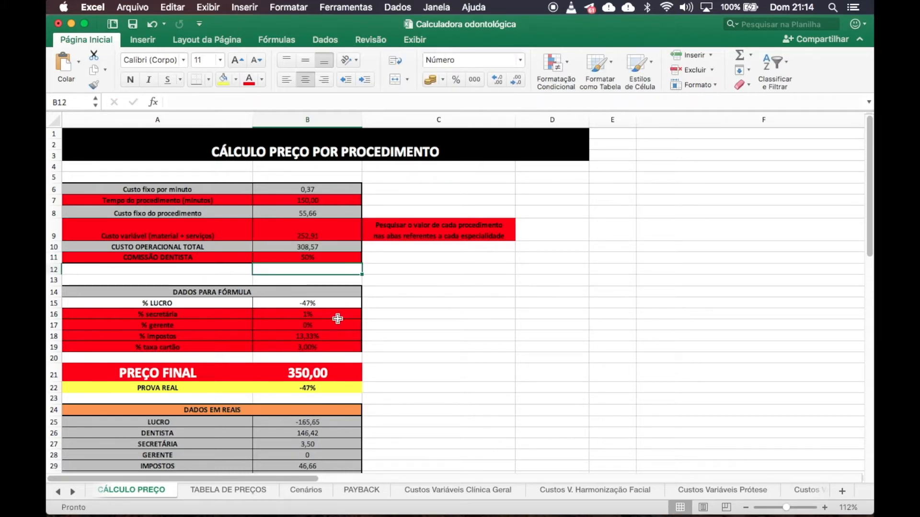
- Set PREÇO FINAL to 1500
scroll(333, 337, down, 4)
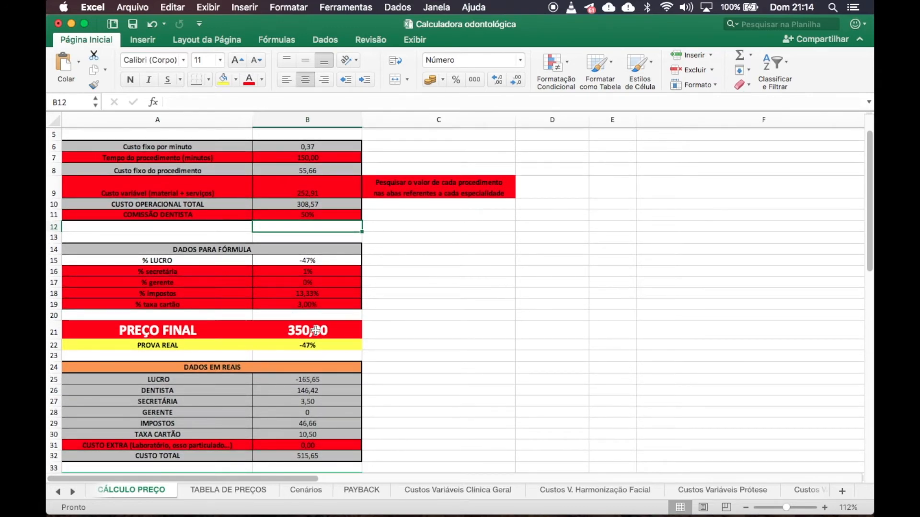
click(316, 330)
text(1500)
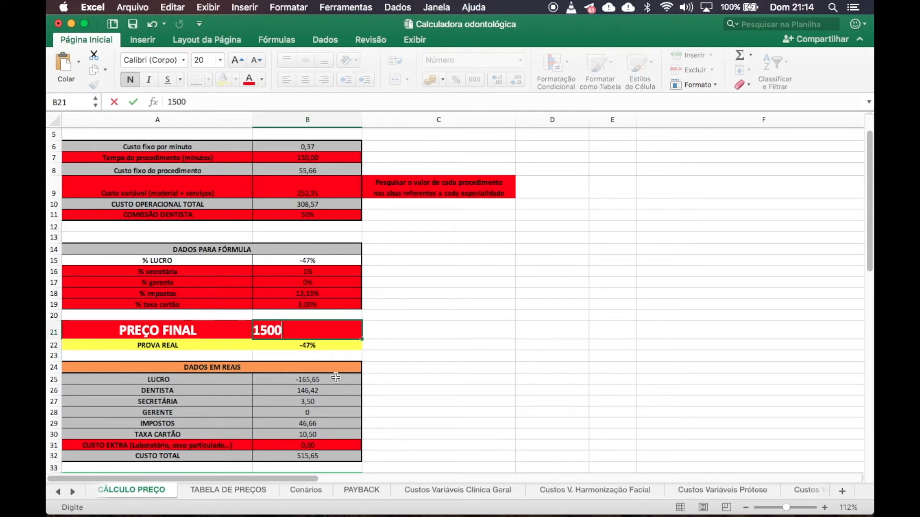
key(Return)
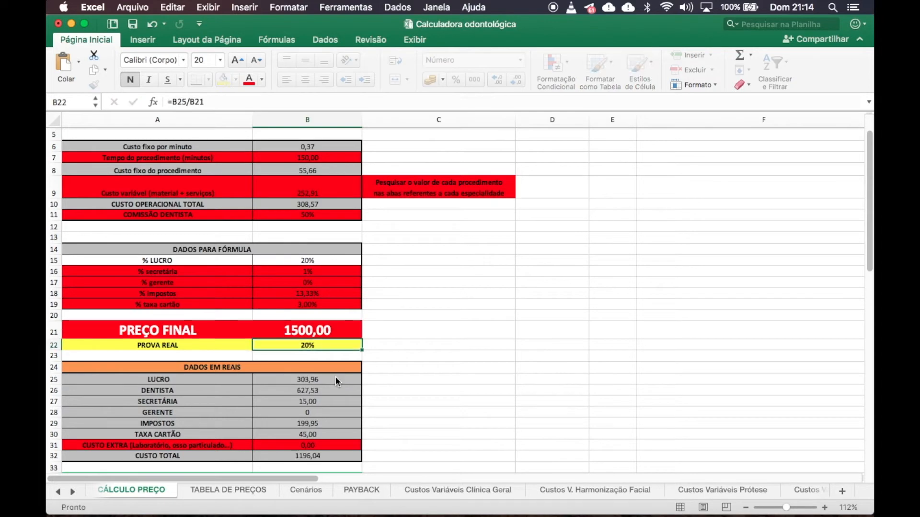
- Enter 220 as the CUSTO EXTRA in the DADOS EM REAIS table
scroll(342, 373, down, 4)
scroll(342, 373, down, 1)
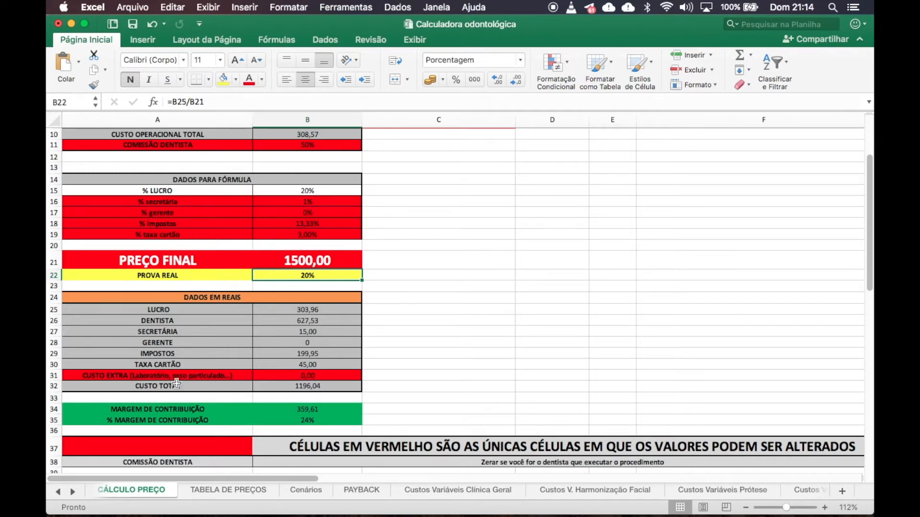
click(318, 376)
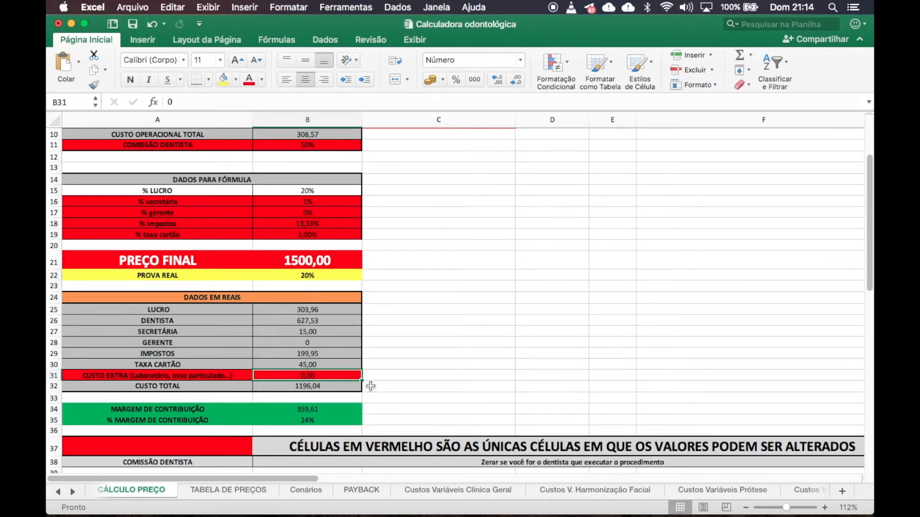
text(22)
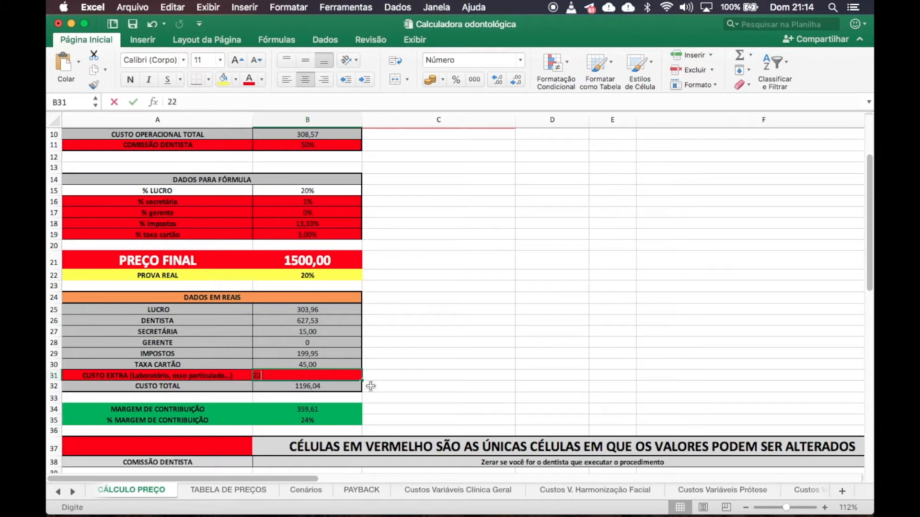
text(0)
key(Return)
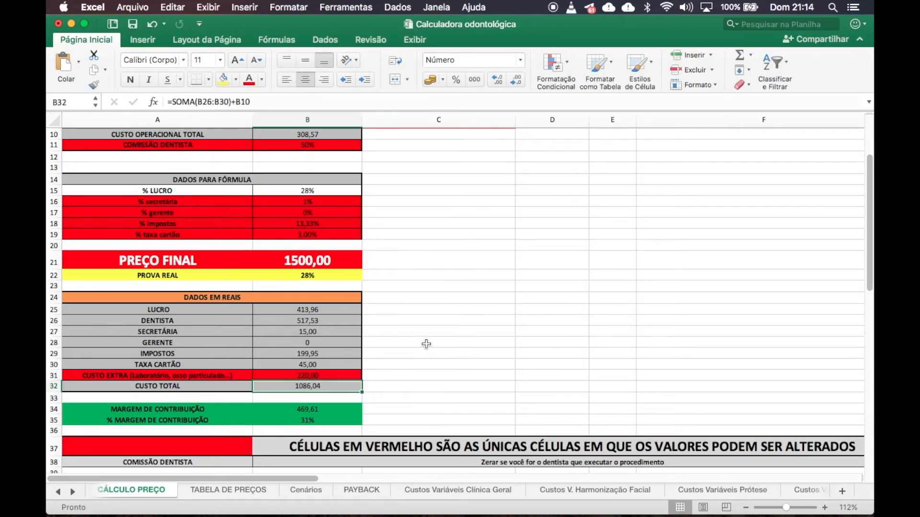
- Examine the DENTISTA amount and its formula, the profit percentage and the MARGEM DE CONTRIBUIÇÃO rows, down to the DADOS IMPORTANTES table
scroll(425, 342, up, 3)
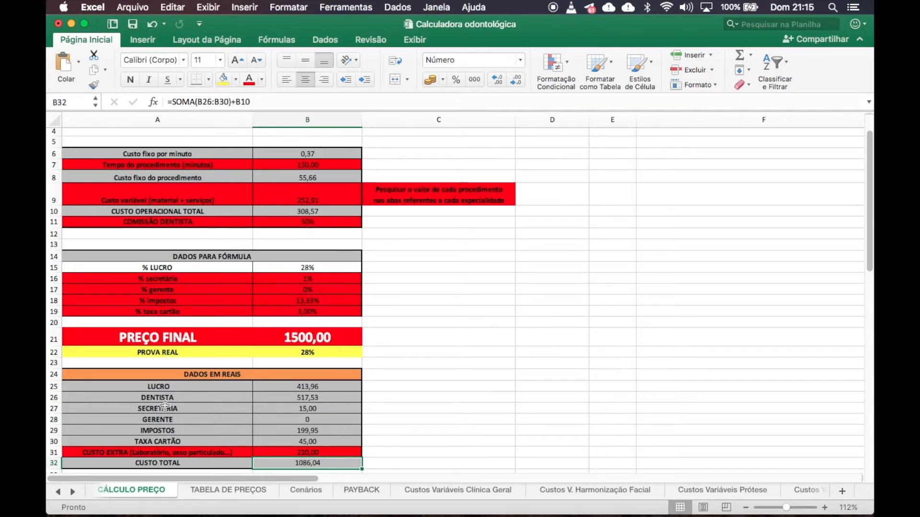
click(316, 399)
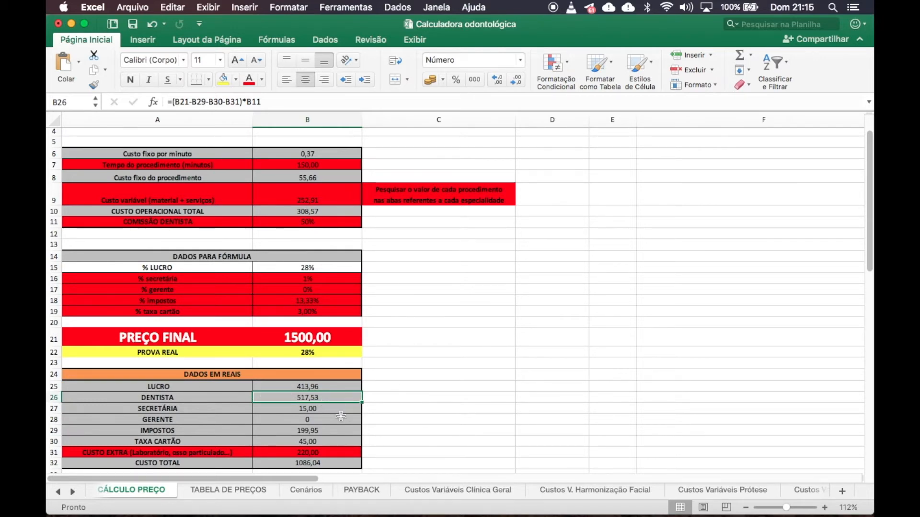
scroll(338, 414, down, 5)
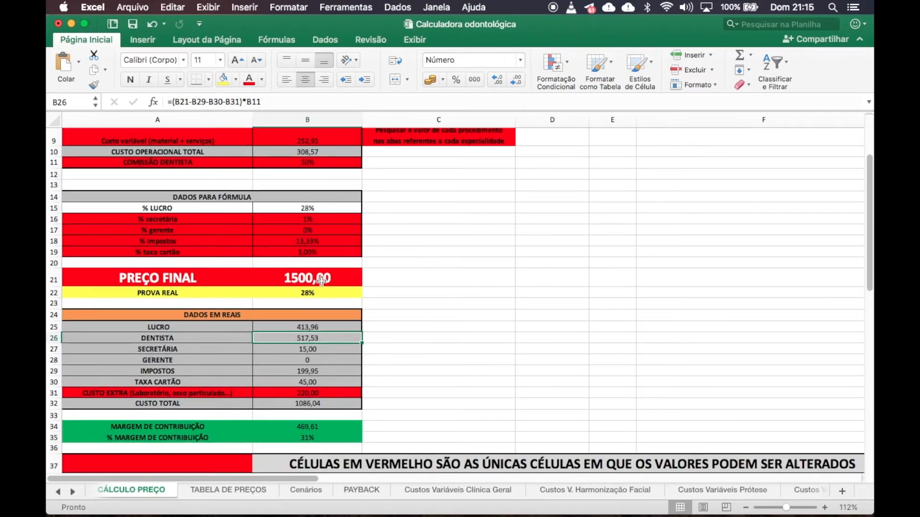
scroll(321, 277, down, 1)
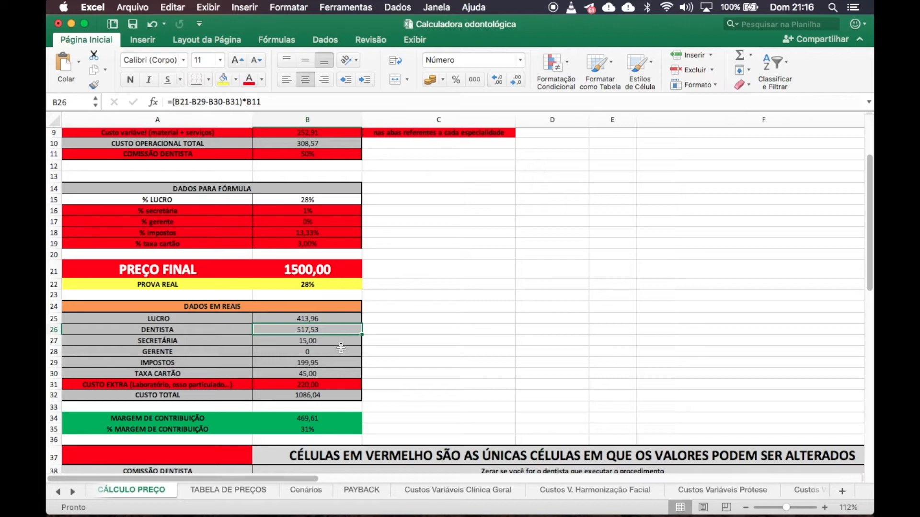
scroll(340, 348, down, 10)
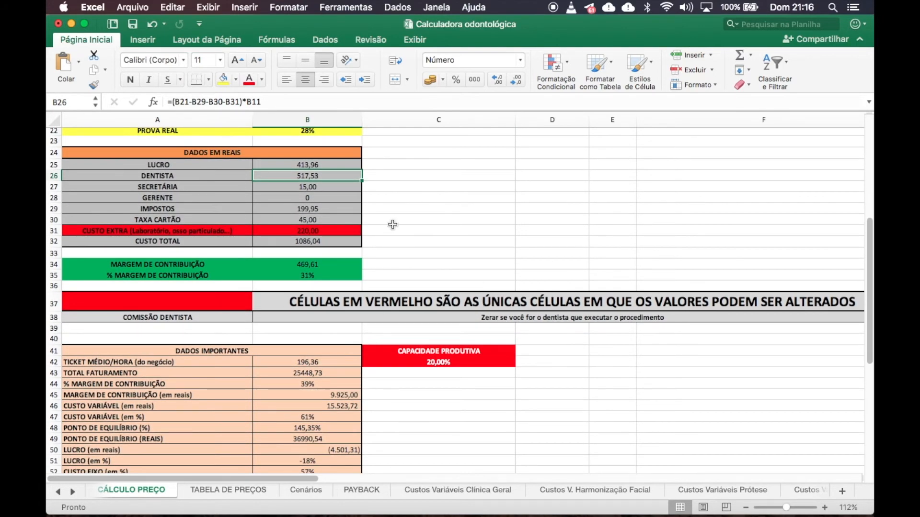
- Review the DADOS IMPORTANTES table, and examine the TABELA DE PREÇOS sheet from its procedure rows down to the TOTAL row and summary
click(393, 224)
scroll(392, 224, up, 8)
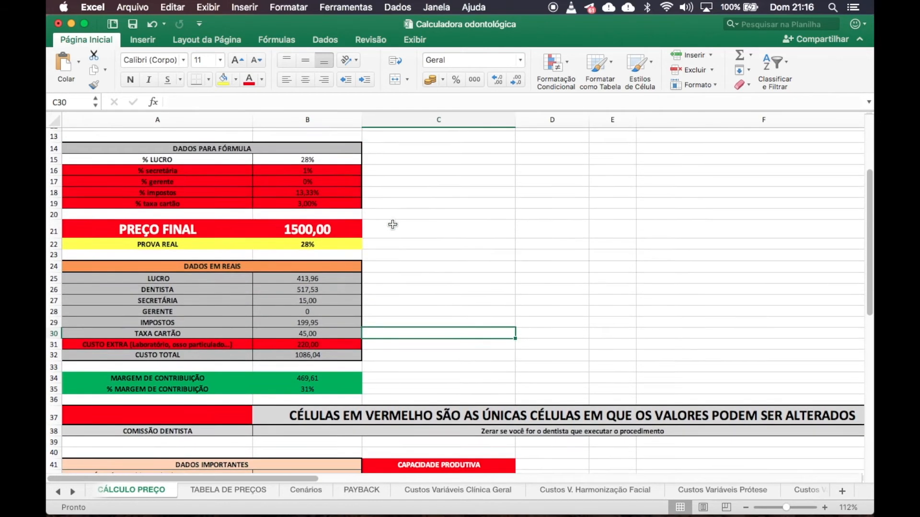
scroll(392, 224, down, 12)
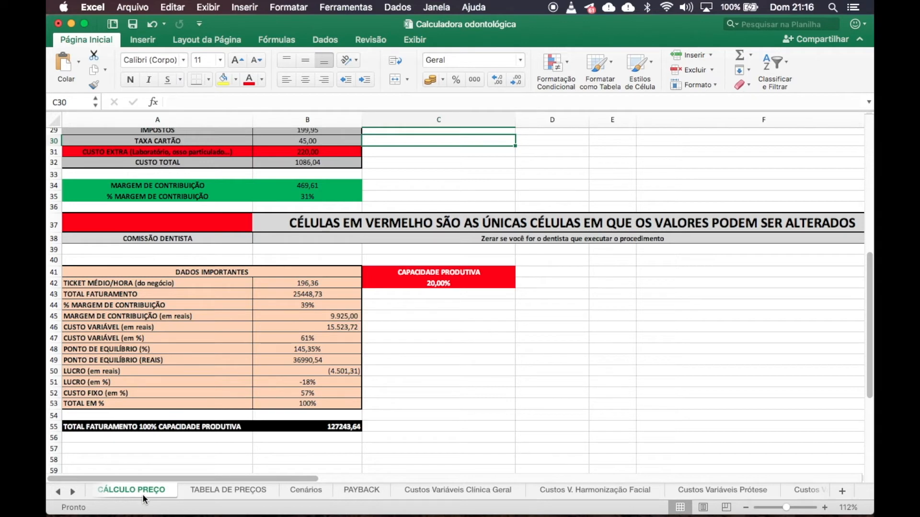
click(228, 490)
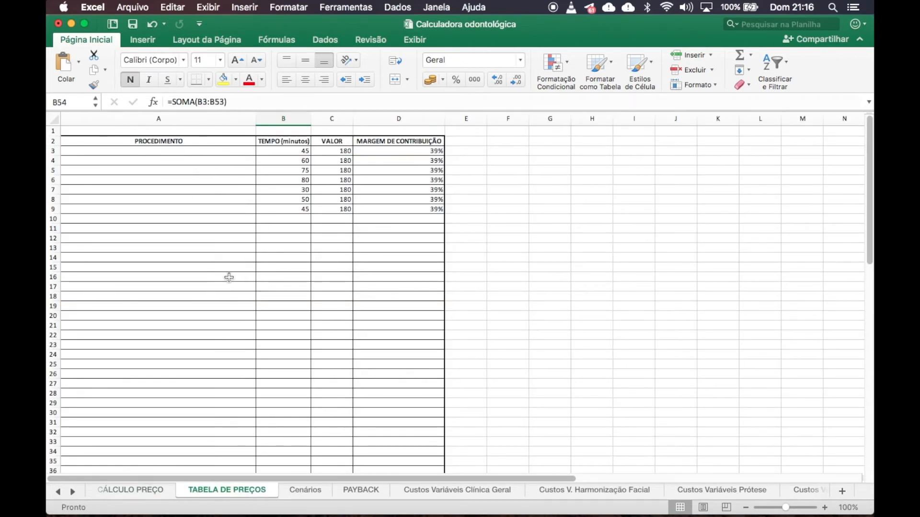
scroll(229, 278, down, 1)
scroll(229, 278, down, 10)
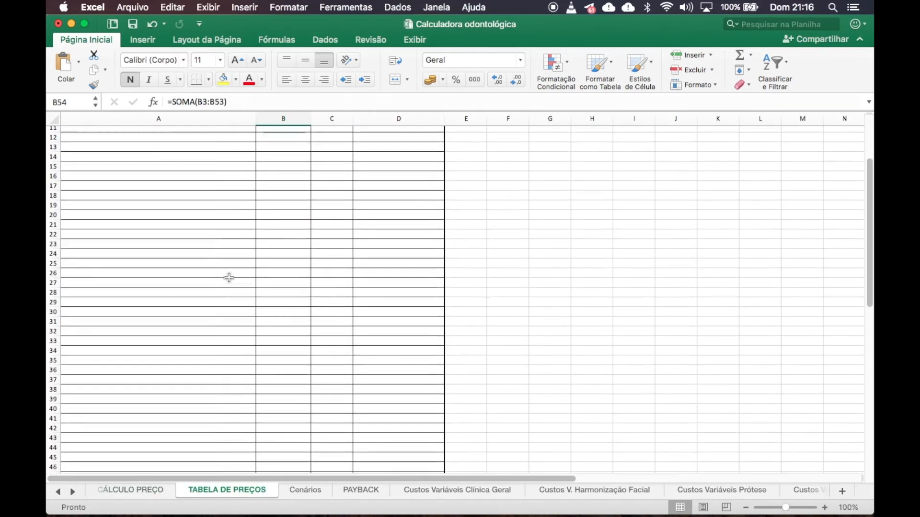
scroll(229, 278, down, 3)
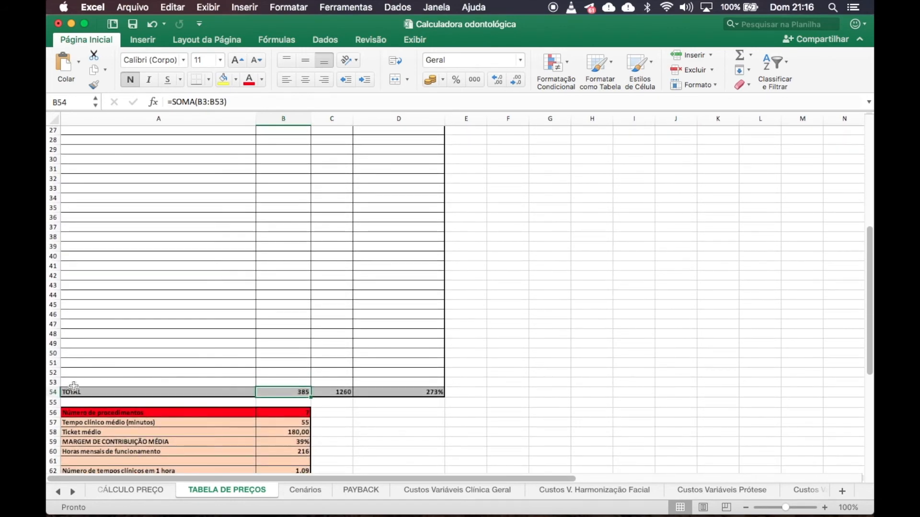
scroll(154, 211, up, 10)
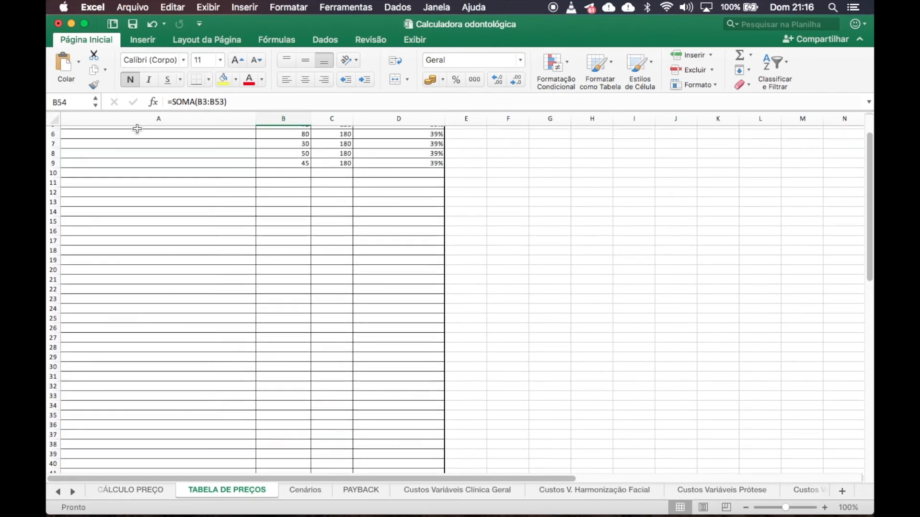
scroll(137, 134, up, 3)
scroll(153, 282, down, 13)
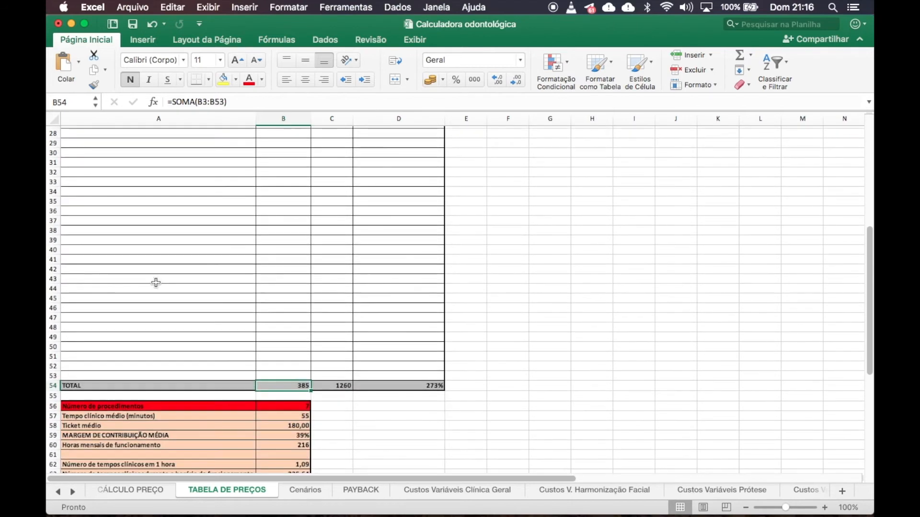
- Insert three blank rows at row 43 of the price table
click(53, 281)
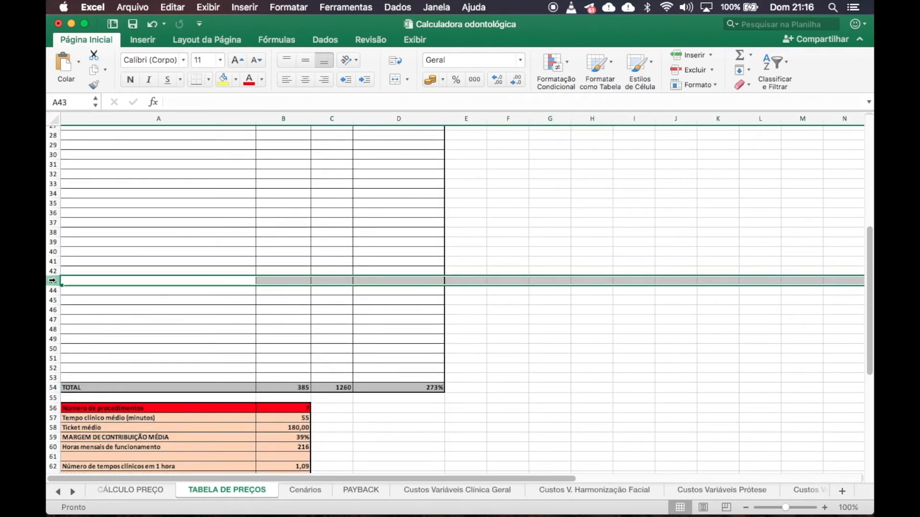
click(696, 59)
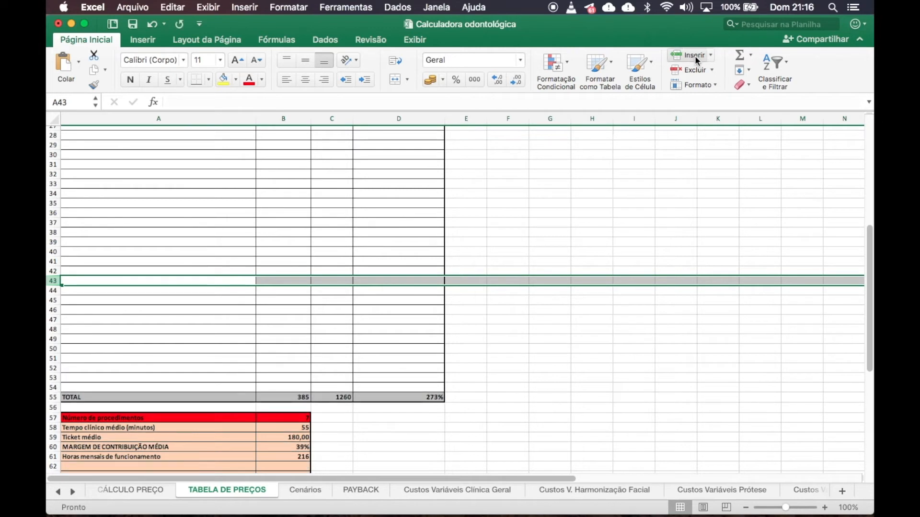
click(695, 55)
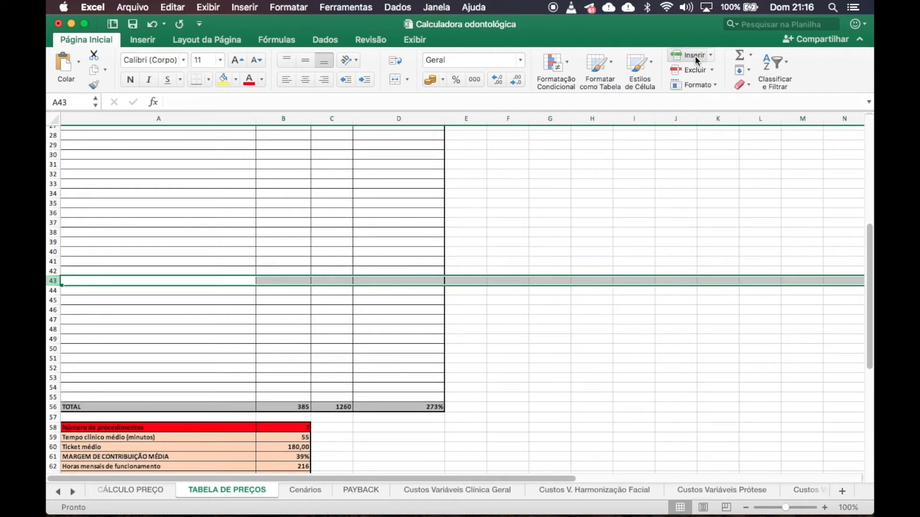
click(694, 56)
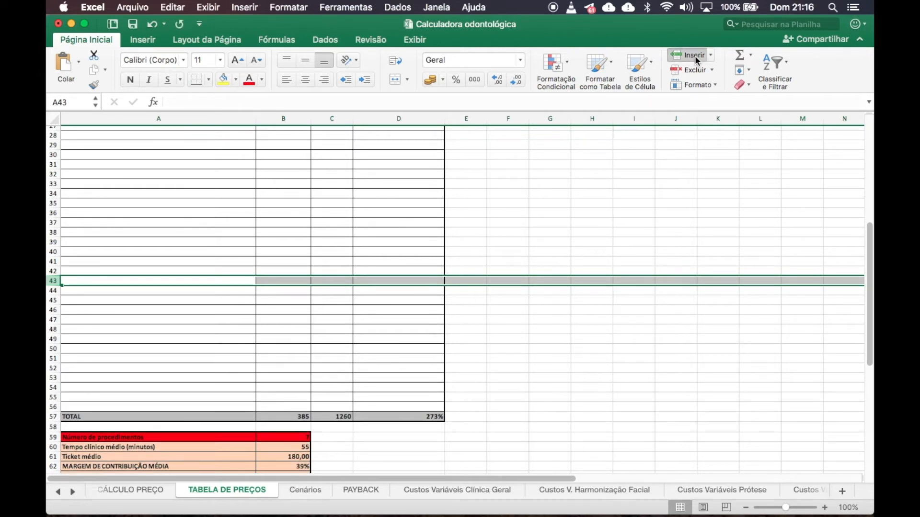
- Undo the three row insertions in the price table
click(153, 25)
click(153, 25)
click(153, 25)
click(400, 346)
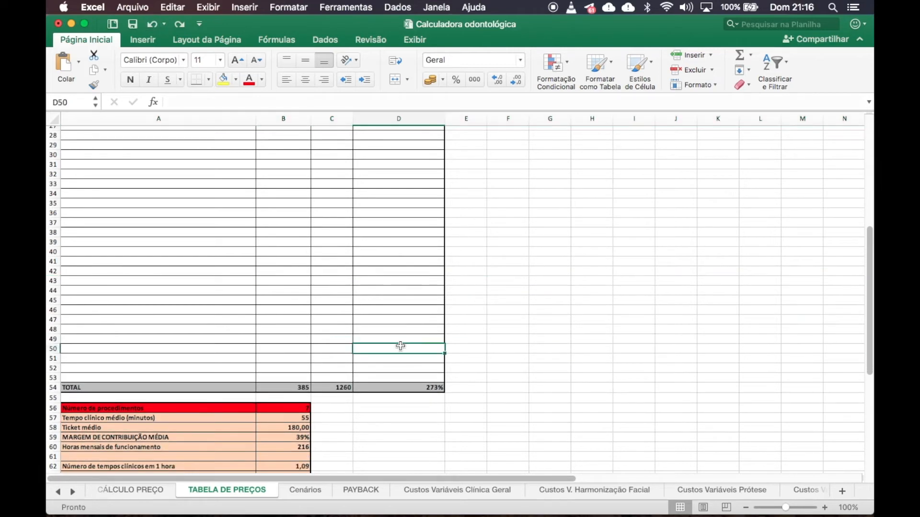
- Enter "Coroa metálo-cerâmica" as the first PROCEDIMENTO in the price table
scroll(400, 345, up, 10)
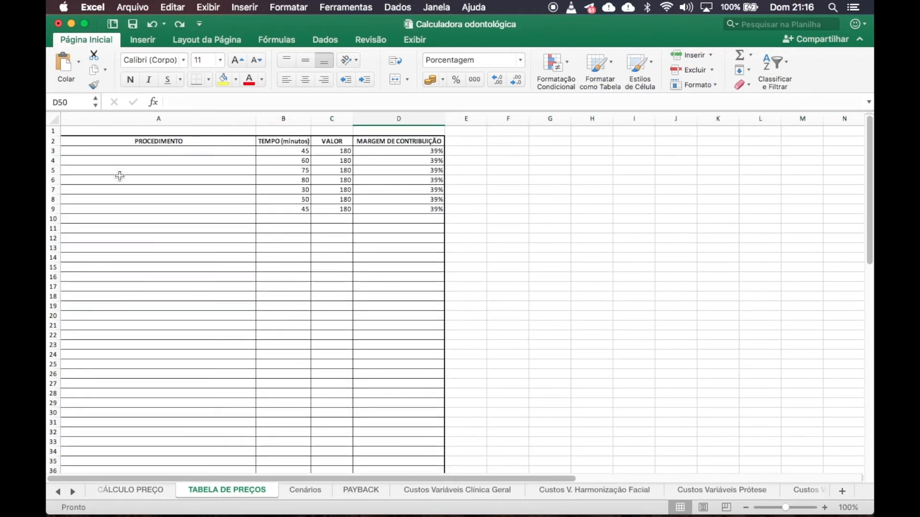
click(179, 151)
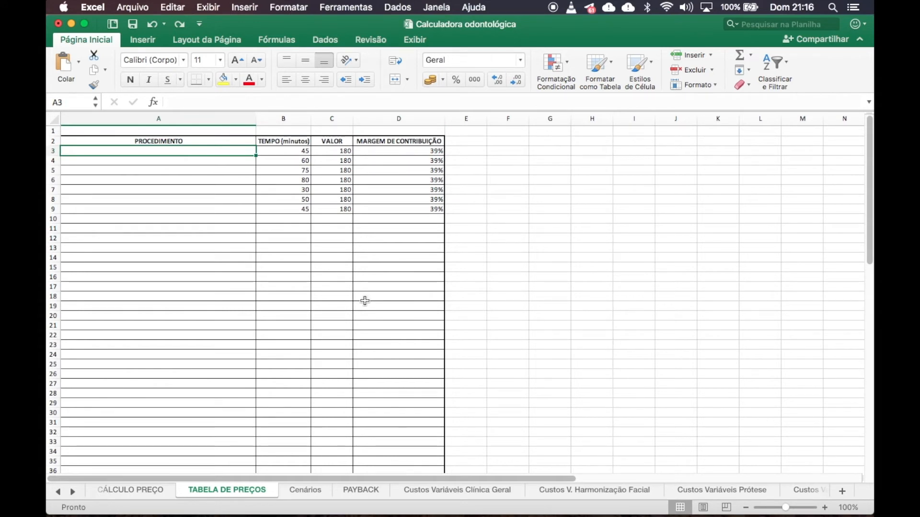
text(COROA)
key(BackSpace)
key(BackSpace)
key(BackSpace)
text(oroa metálo)
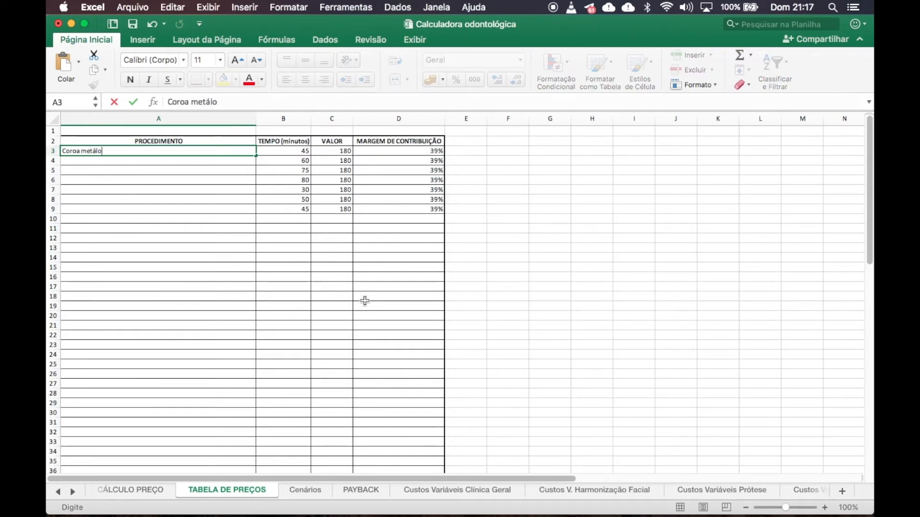
text(-cerâmica)
key(Tab)
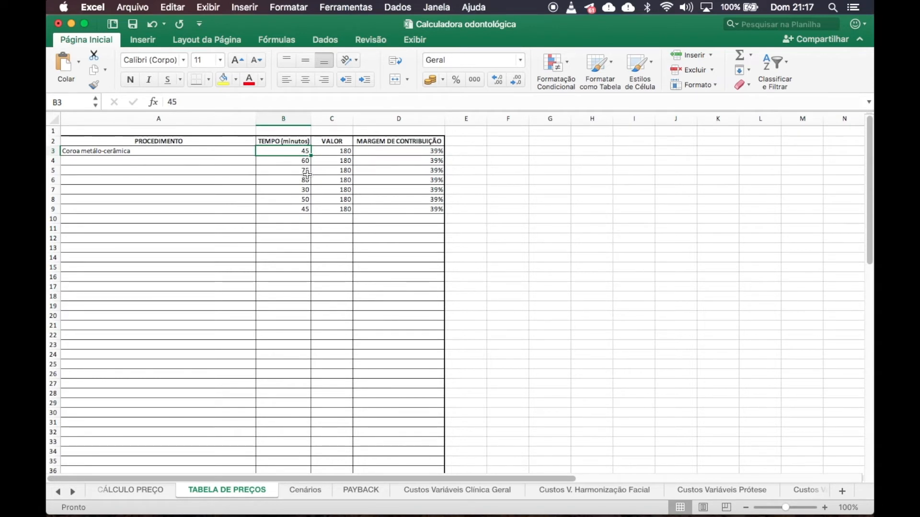
- Set the crown's TEMPO to 150 minutes and its VALOR to 1500, checking the final price on the CÁLCULO PREÇO sheet
text(150)
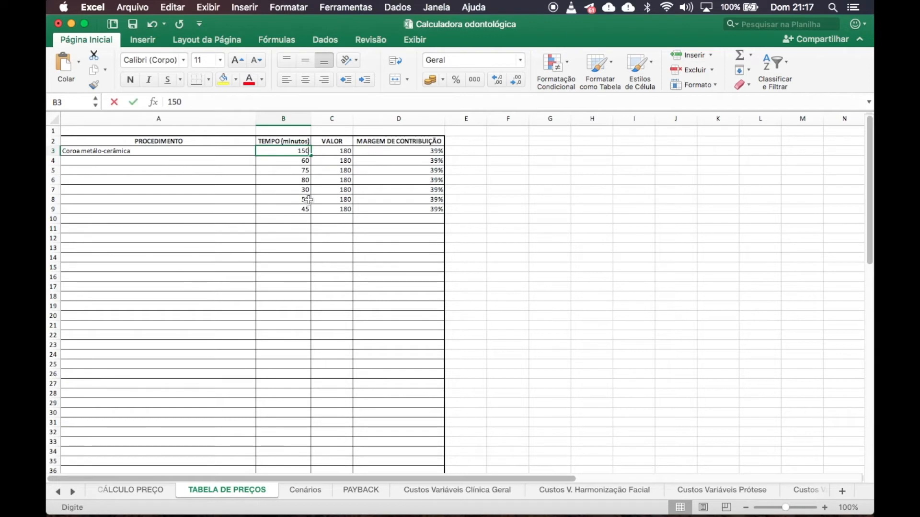
key(Tab)
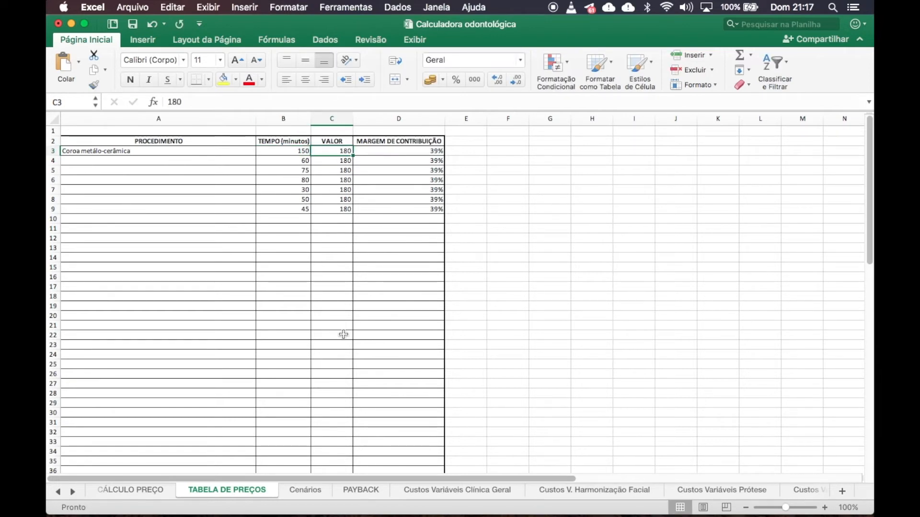
click(126, 490)
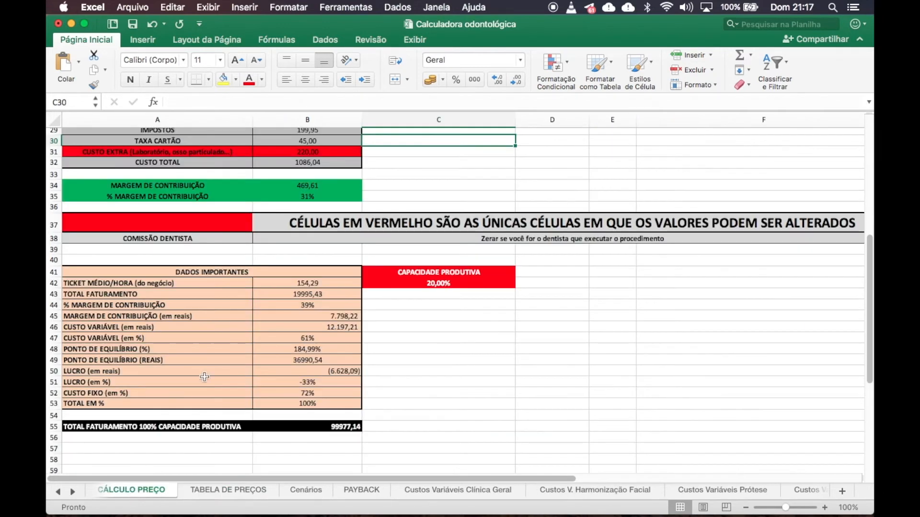
scroll(318, 293, up, 5)
scroll(318, 293, up, 3)
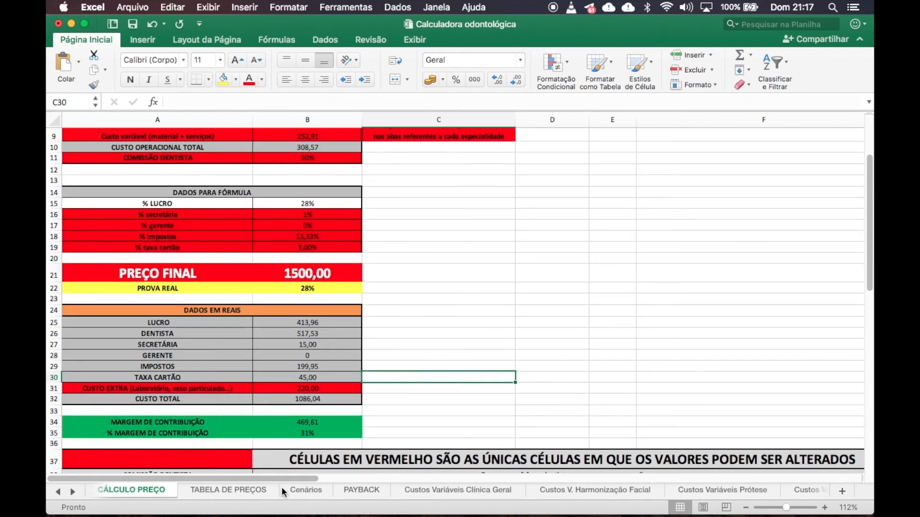
click(231, 490)
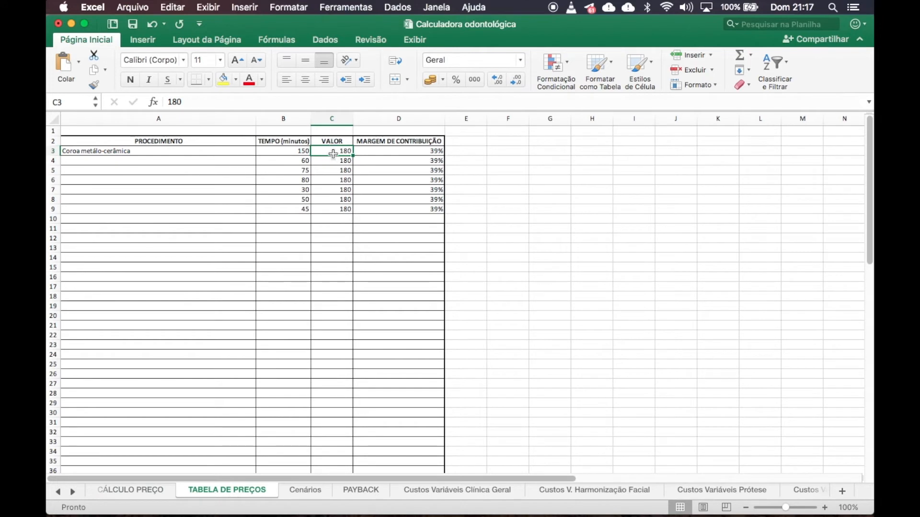
text(1500)
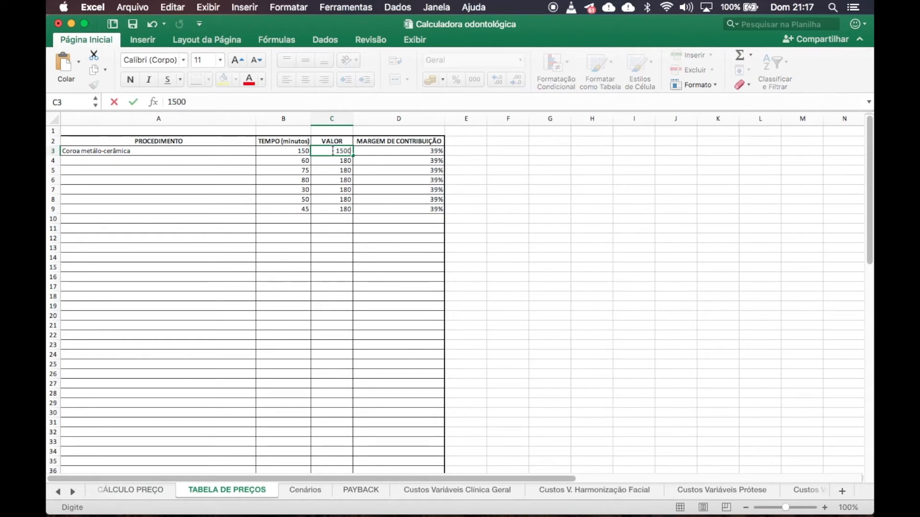
key(Tab)
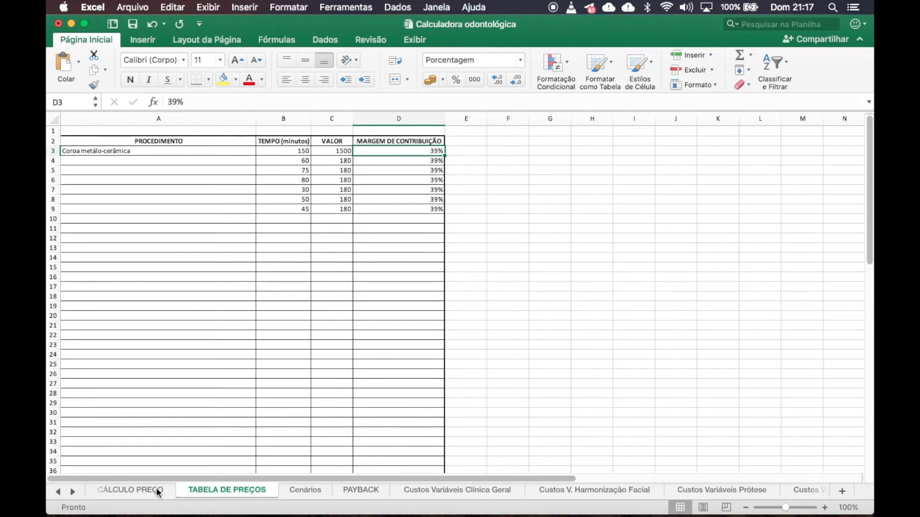
- Look up the % MARGEM DE CONTRIBUIÇÃO on the CÁLCULO PREÇO sheet and enter 31% as the crown's margin in the price table
click(129, 488)
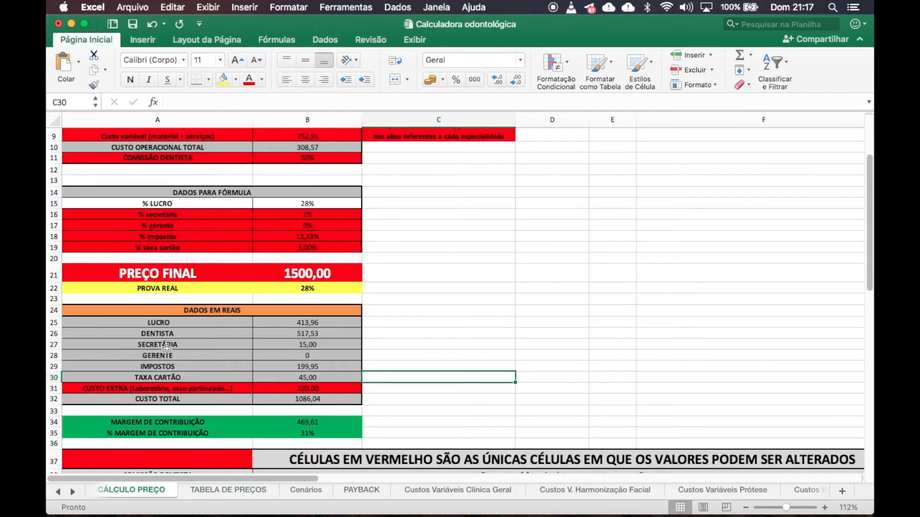
scroll(324, 362, down, 3)
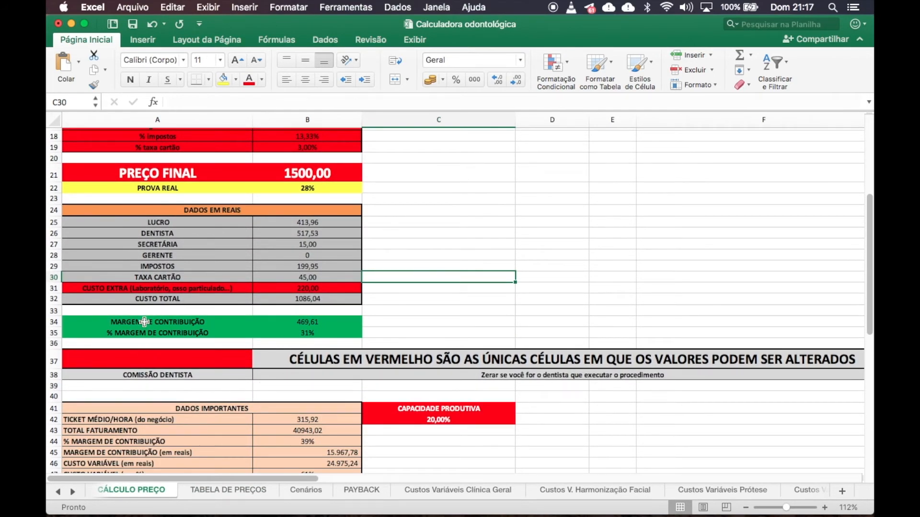
click(144, 322)
key(Right)
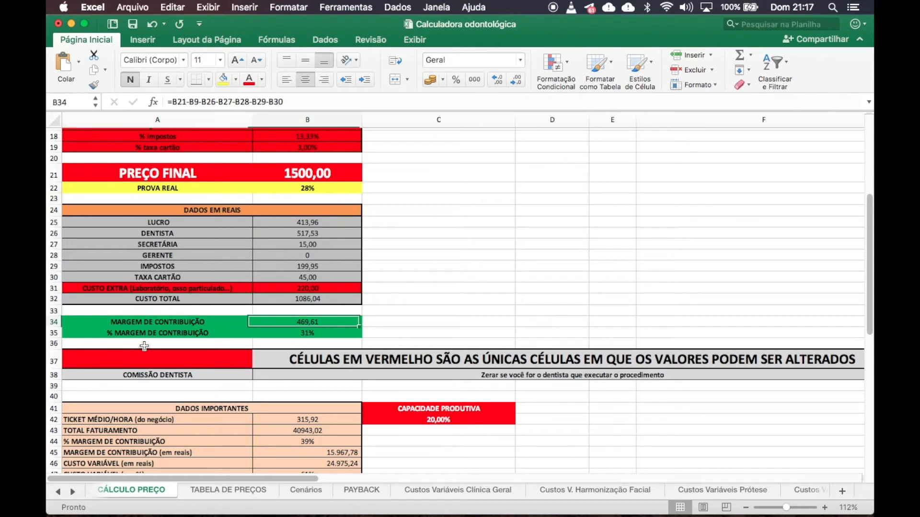
key(Down)
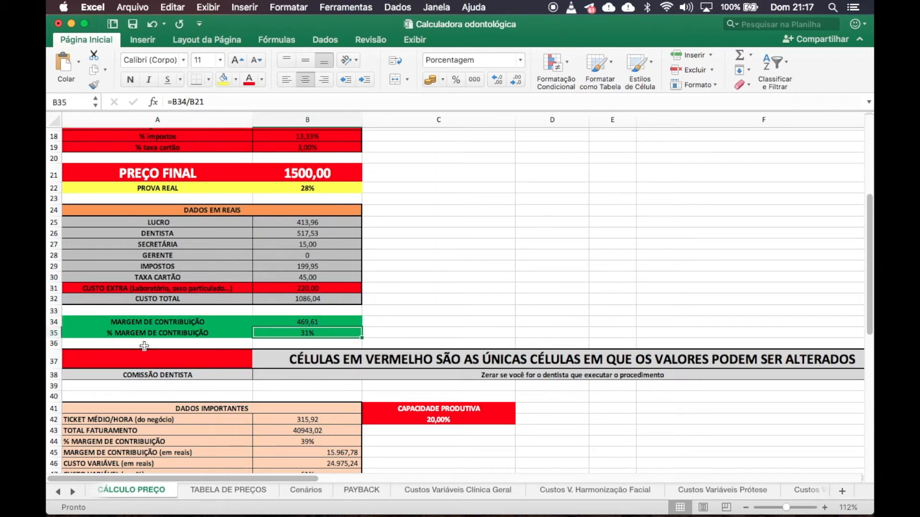
key(Left)
key(Right)
click(233, 489)
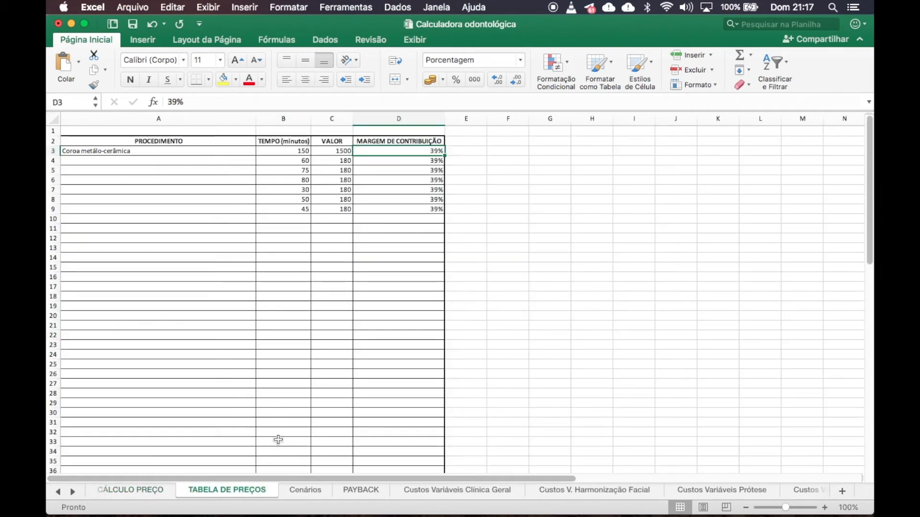
text(31)
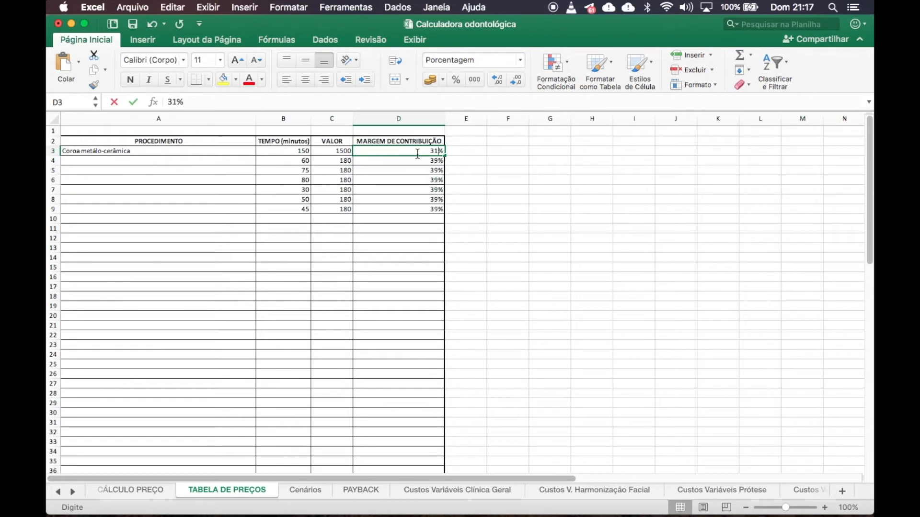
key(Return)
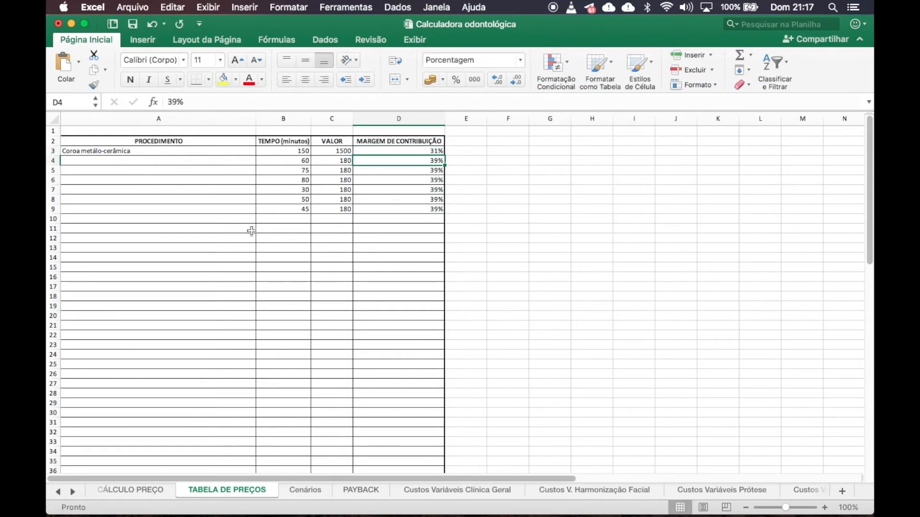
- Set the Tempo do procedimento on the CÁLCULO PREÇO sheet to 90 minutes
click(132, 490)
scroll(281, 213, up, 5)
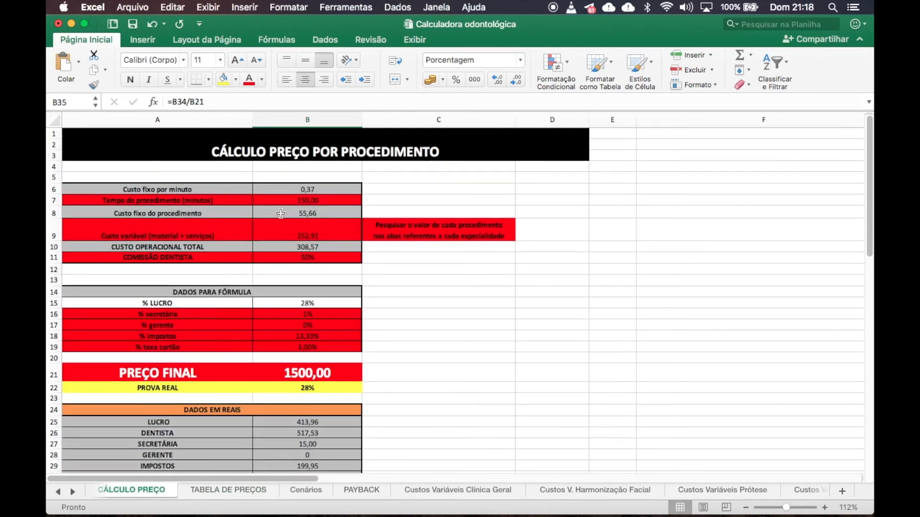
click(310, 200)
text(90)
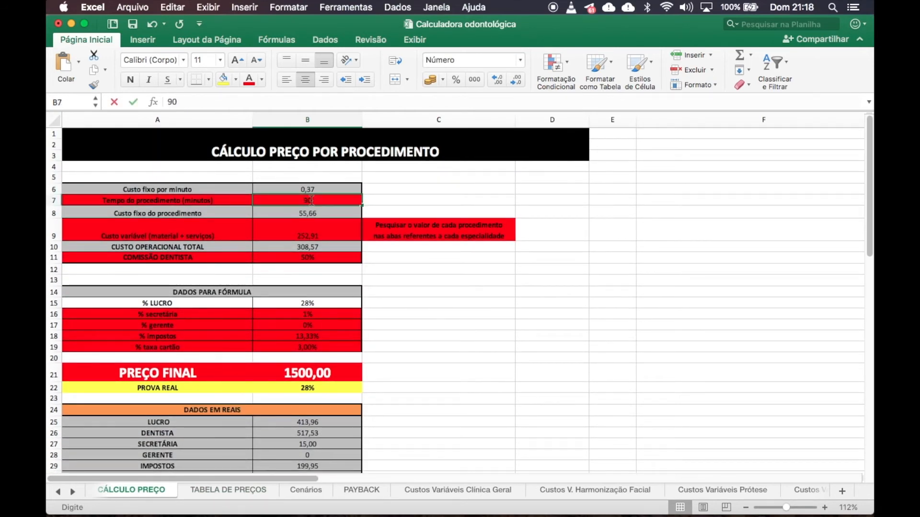
key(Return)
- Link the Custo variável to the total procedure cost of Clareamento Dental à Laser on the Custos Variáveis Clínica Geral sheet
click(329, 232)
text(=)
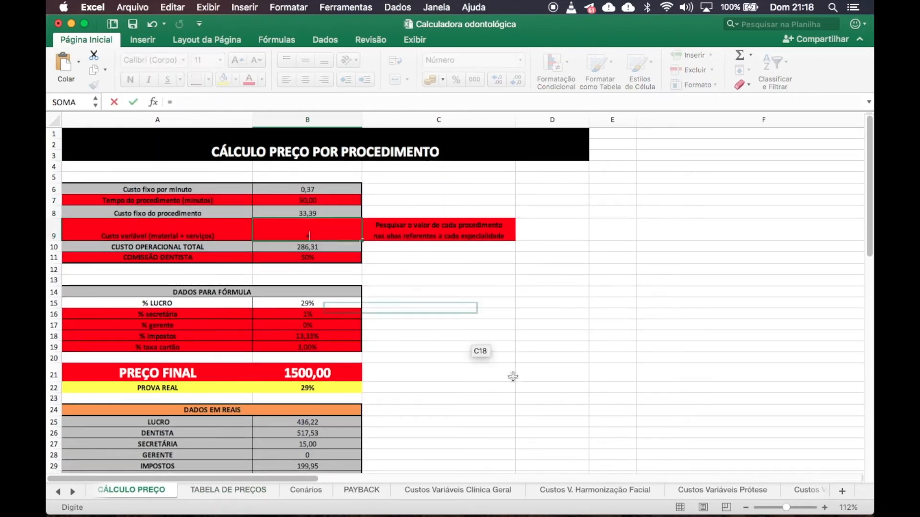
click(496, 490)
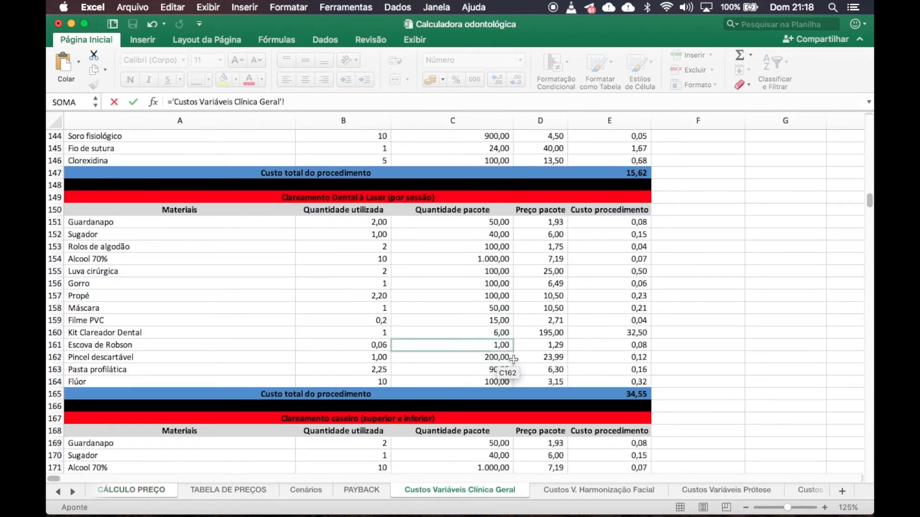
click(633, 394)
key(Return)
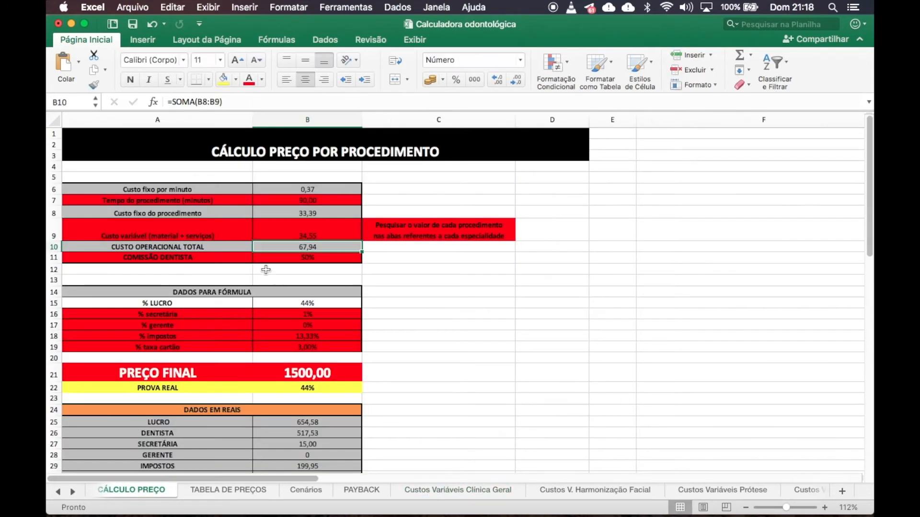
- Set the COMISSÃO DENTISTA to 40% and the PREÇO FINAL to 350 for the laser whitening on the CÁLCULO PREÇO sheet
click(310, 258)
text(40)
key(Return)
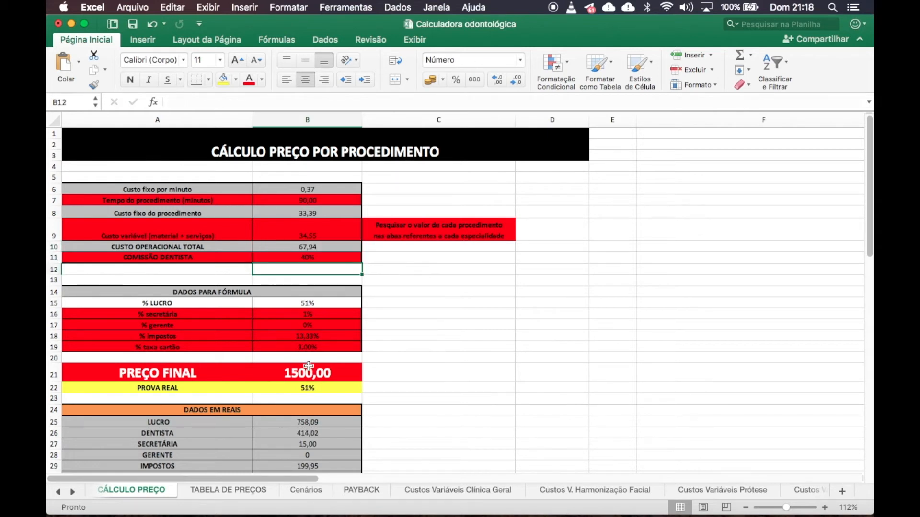
click(308, 368)
text(350)
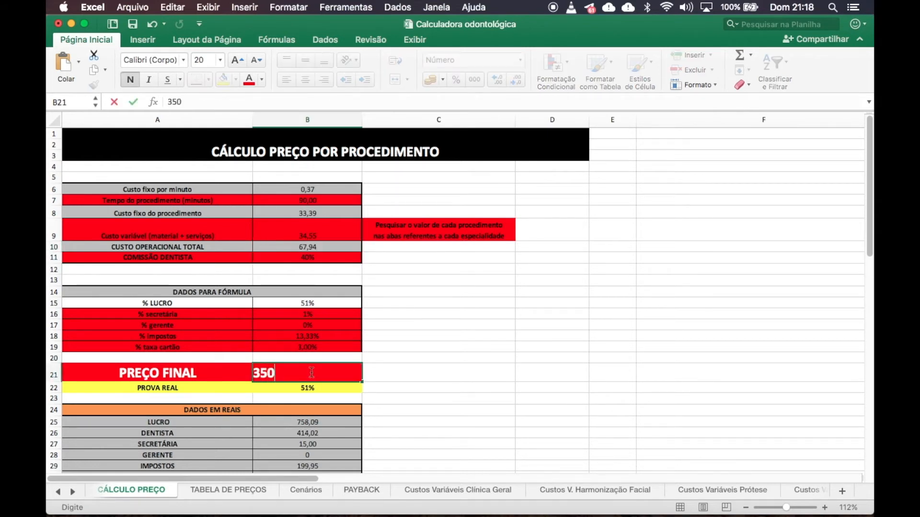
key(Return)
scroll(309, 380, down, 3)
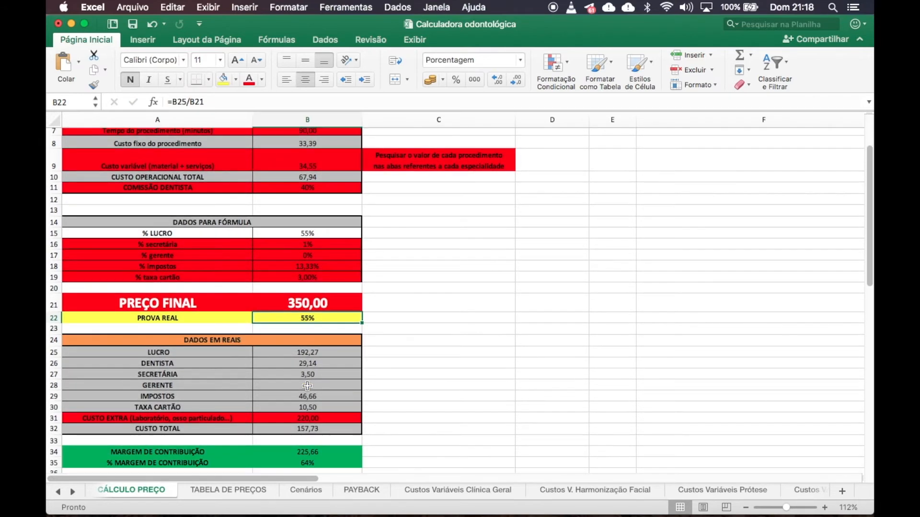
scroll(307, 386, up, 2)
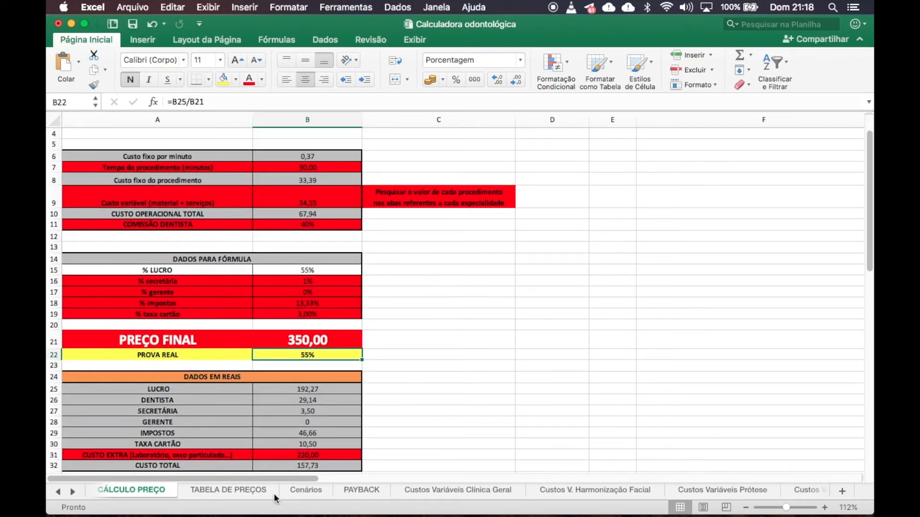
- Add "Clareamento à laser por sessão" as the second procedure on the TABELA DE PREÇOS sheet
click(237, 491)
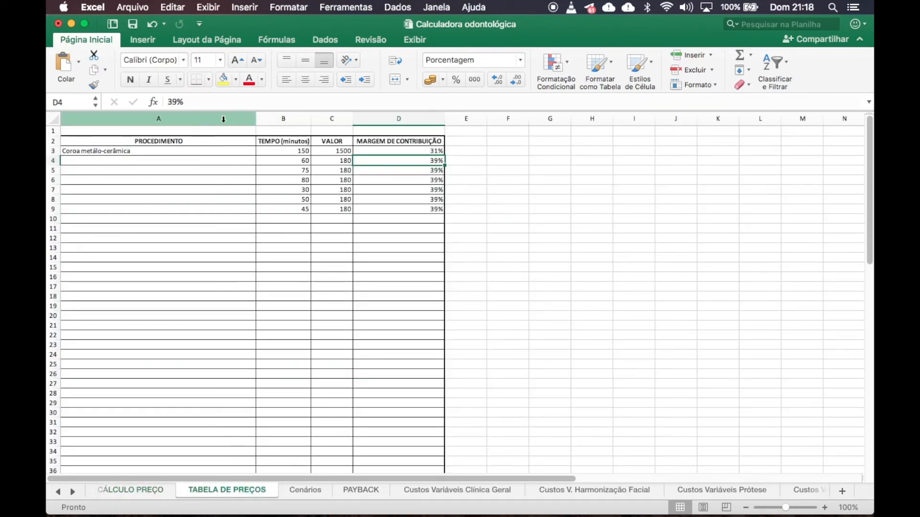
click(182, 161)
text(Clareame)
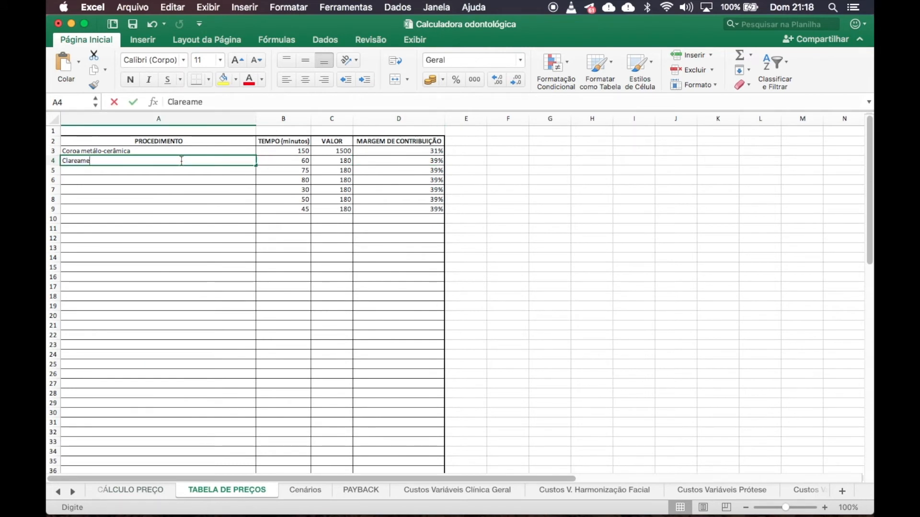
text(nto à laser)
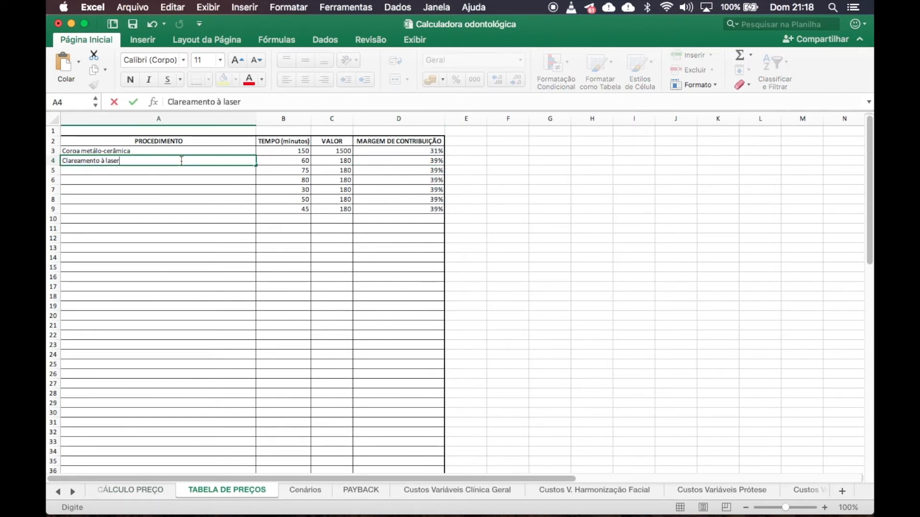
text( por sessão)
key(Tab)
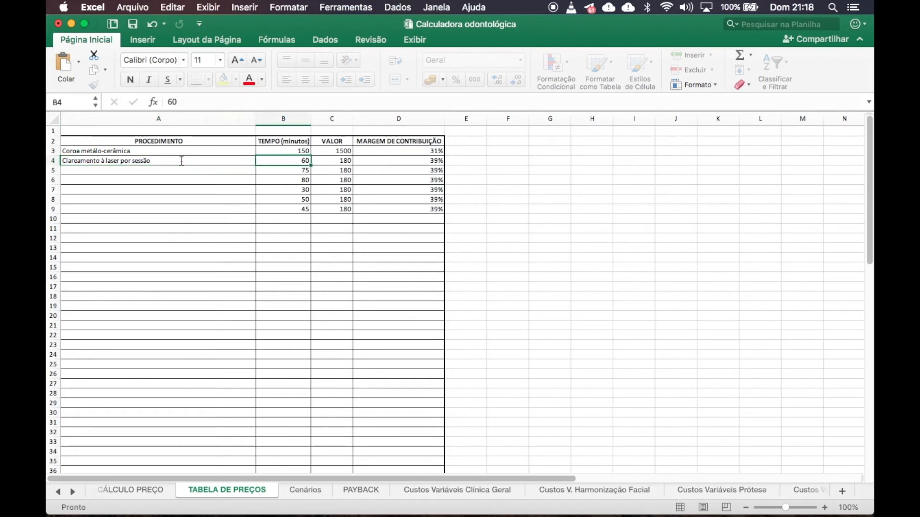
- Set the whitening's TEMPO to 90 minutes and its VALOR to 350
text(90)
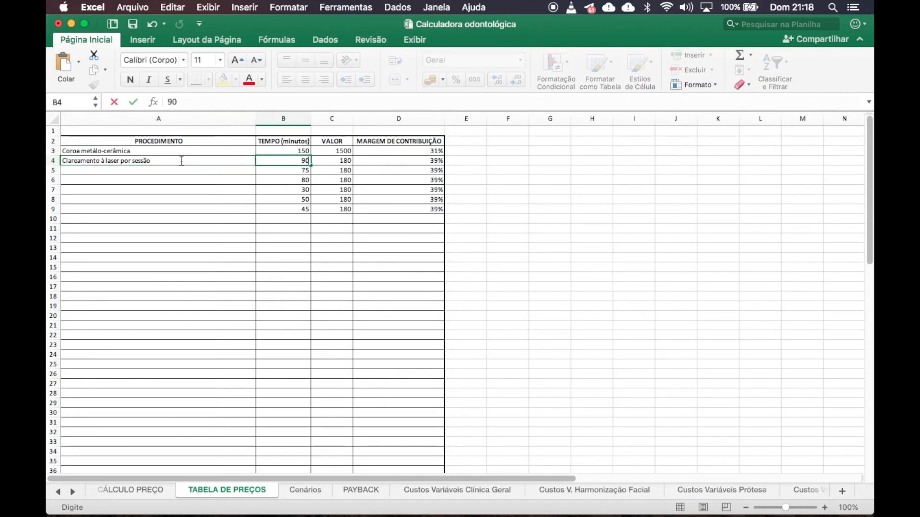
key(Tab)
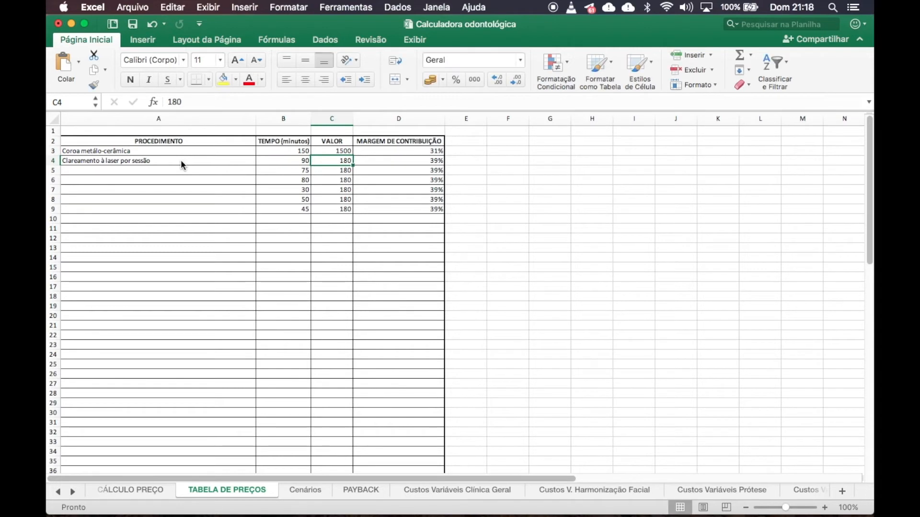
text(350)
key(Tab)
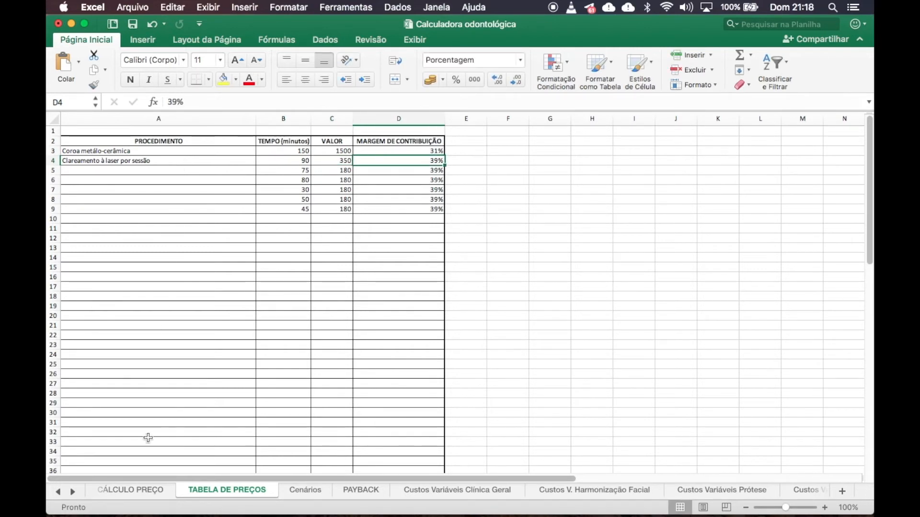
- Look up the % MARGEM DE CONTRIBUIÇÃO on the CÁLCULO PREÇO sheet and enter 64% as the whitening's margin in the price table
click(124, 487)
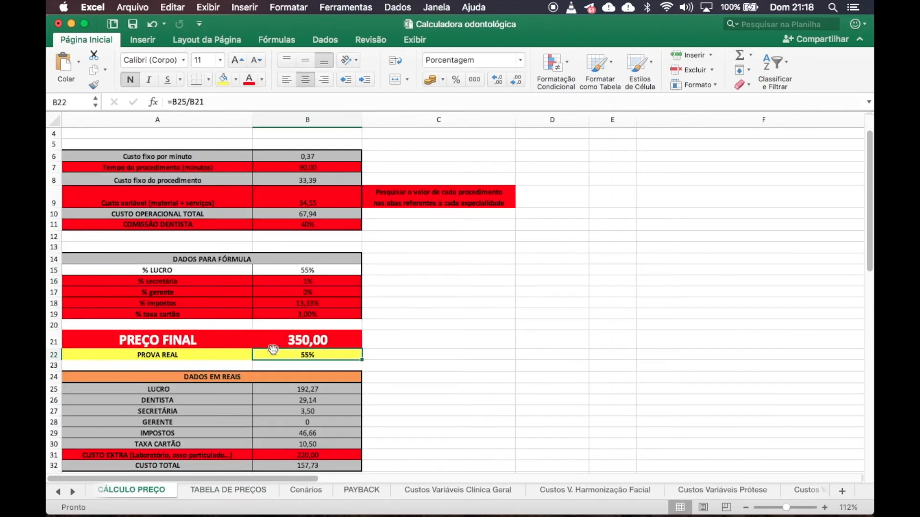
scroll(278, 359, down, 5)
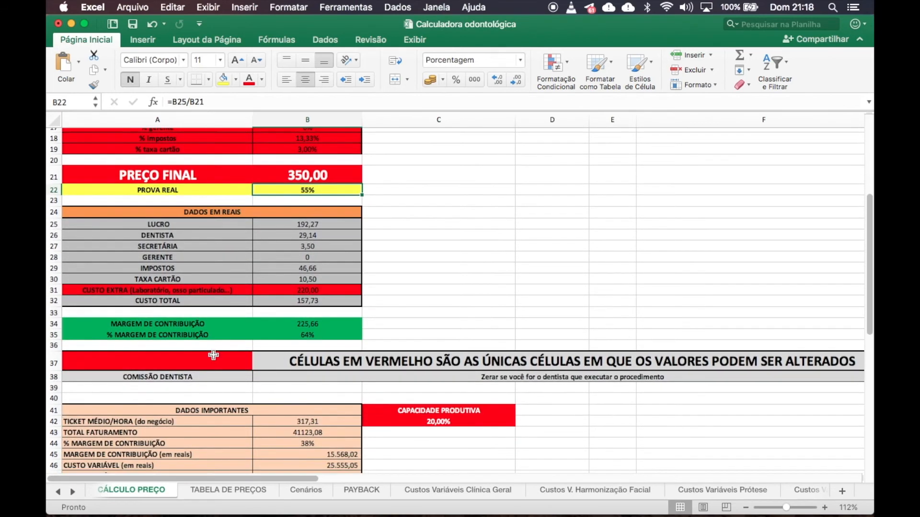
click(159, 337)
key(Tab)
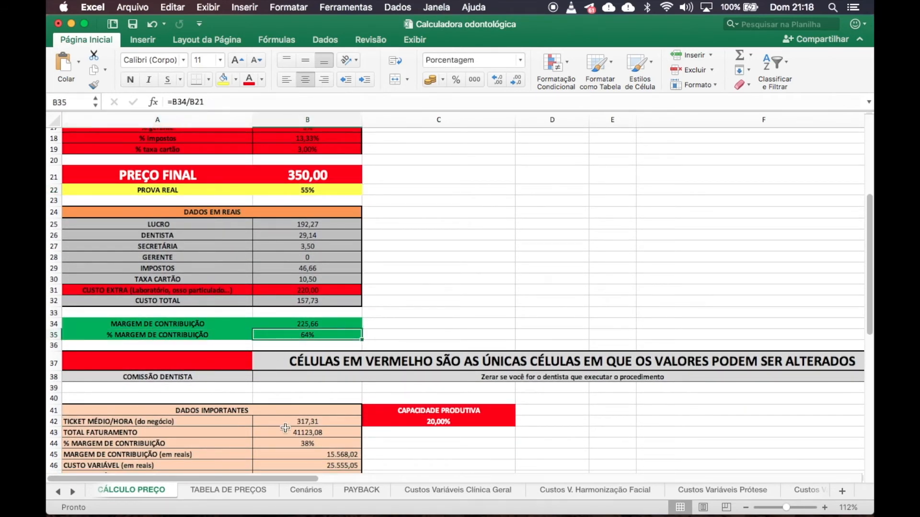
click(225, 488)
click(418, 161)
text(6)
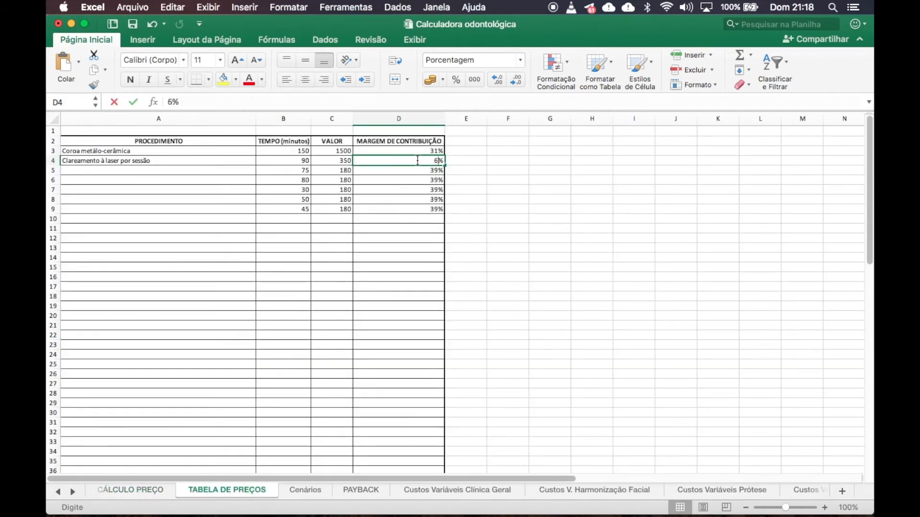
text(4)
key(Return)
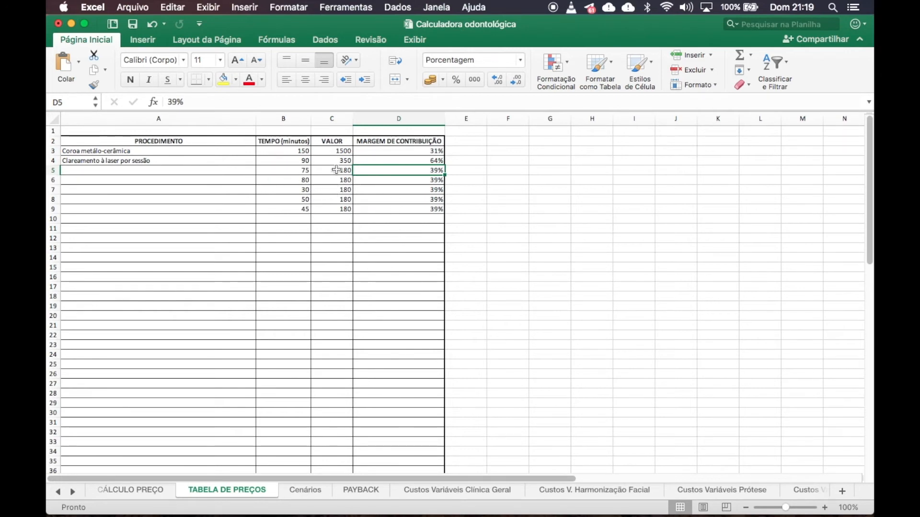
- Examine the procedure times in the price table and how the Tempo clínico médio derives from the total and the Número de procedimentos
scroll(277, 344, down, 14)
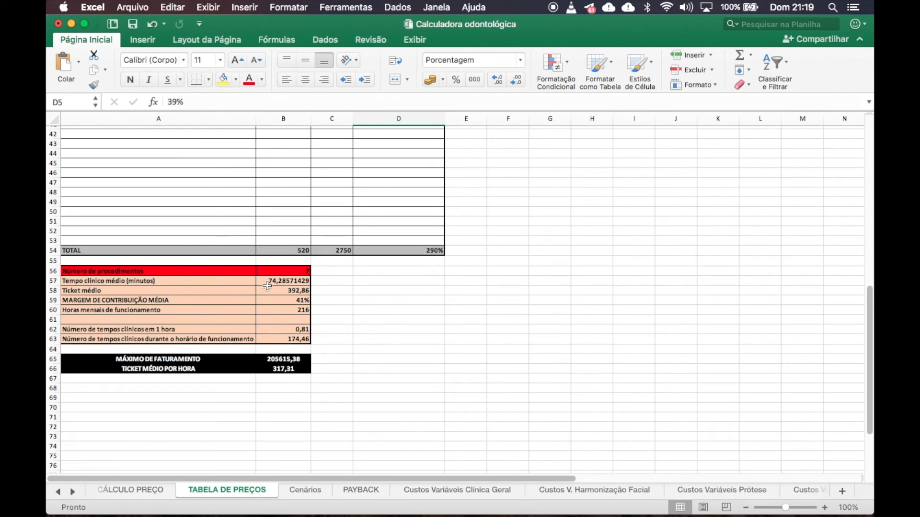
scroll(314, 264, up, 14)
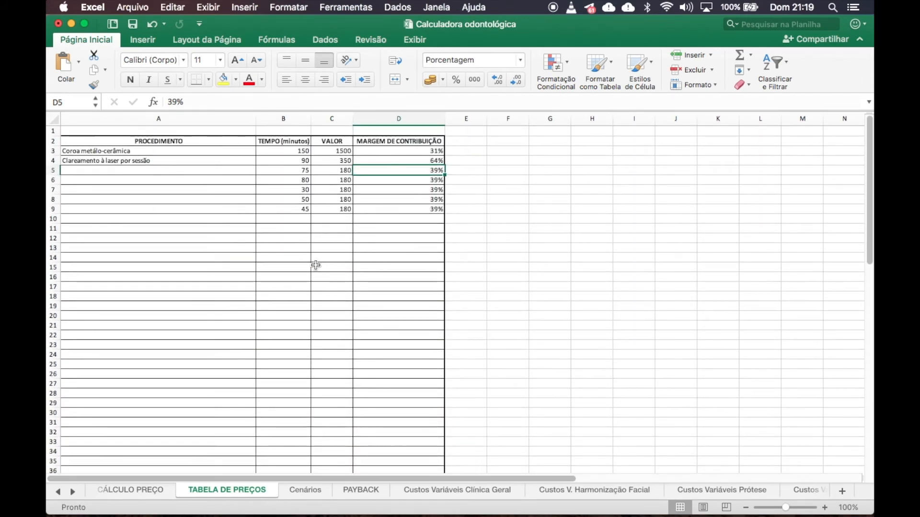
scroll(321, 317, down, 10)
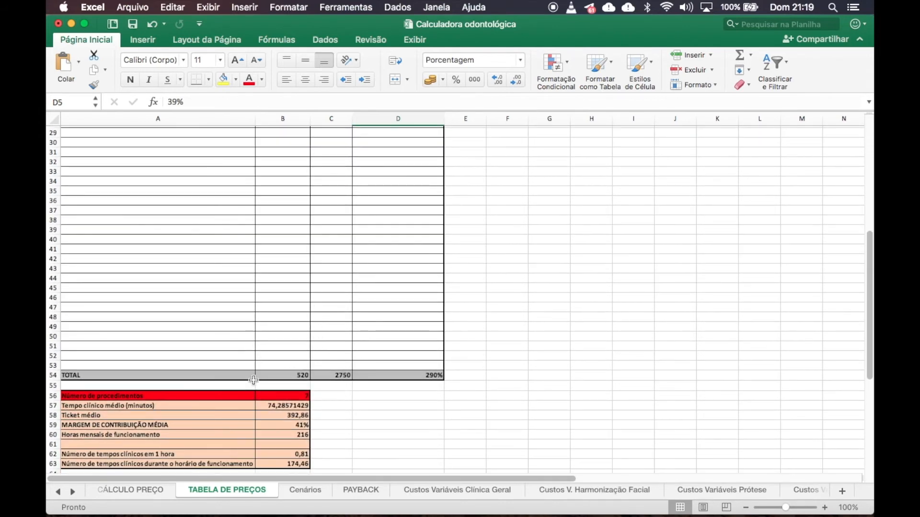
scroll(272, 254, up, 10)
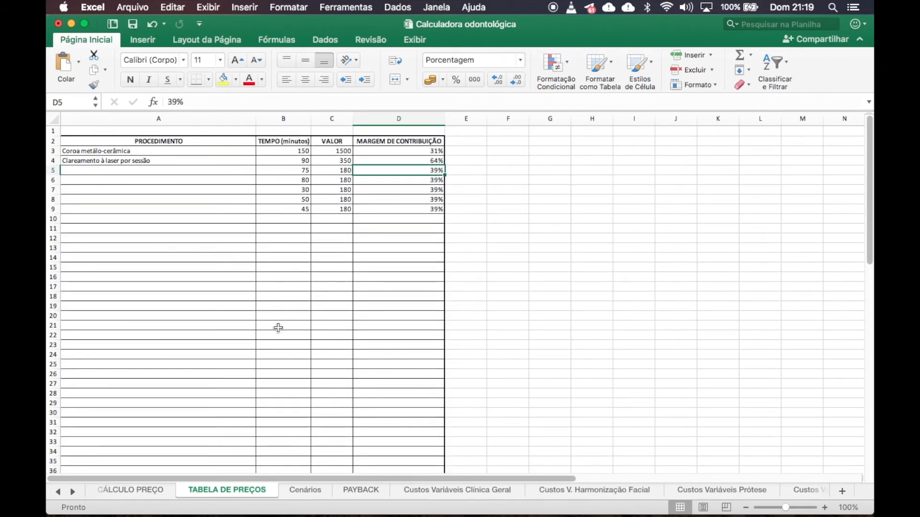
scroll(278, 327, down, 10)
scroll(279, 328, up, 10)
click(284, 151)
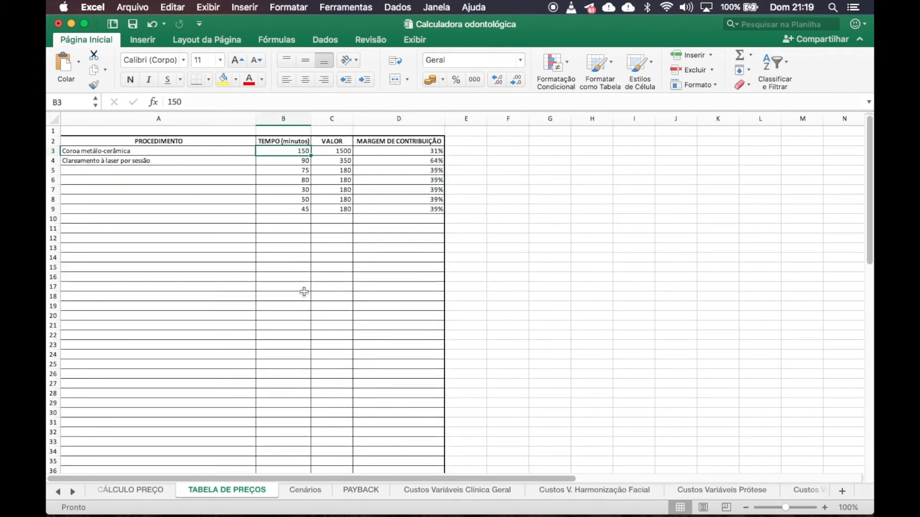
key(Down)
key(Down)
key(Down)
key(Down)
key(Down)
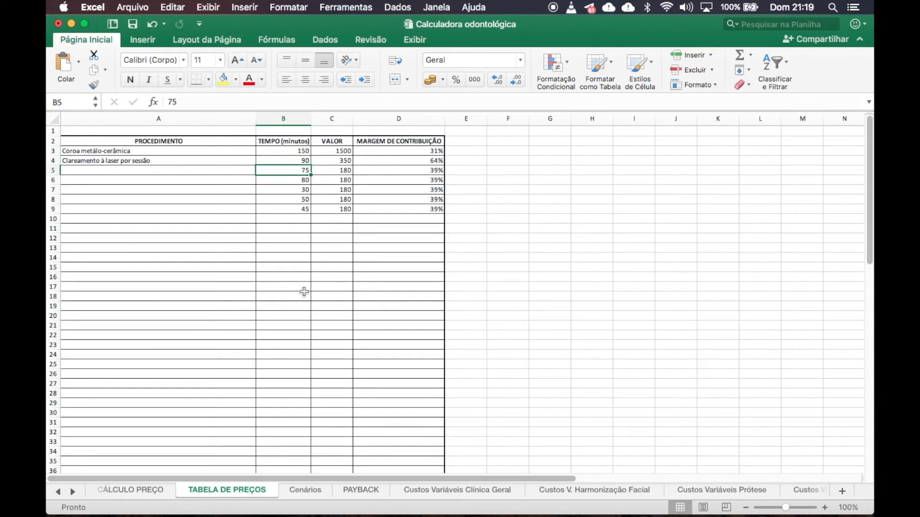
key(Down)
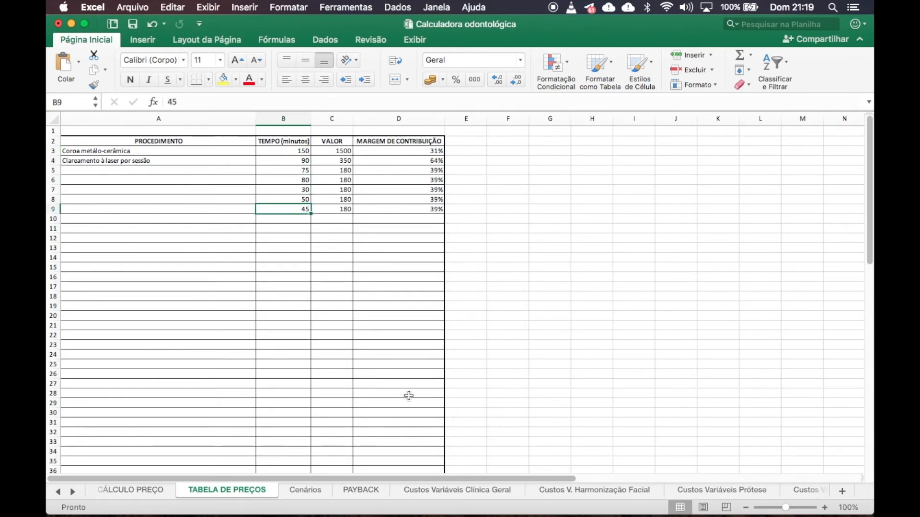
scroll(409, 395, down, 5)
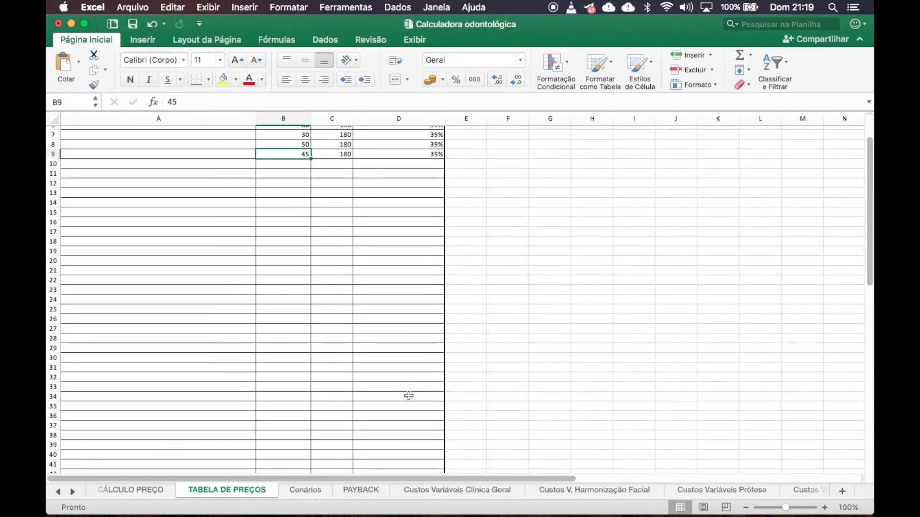
scroll(408, 396, down, 7)
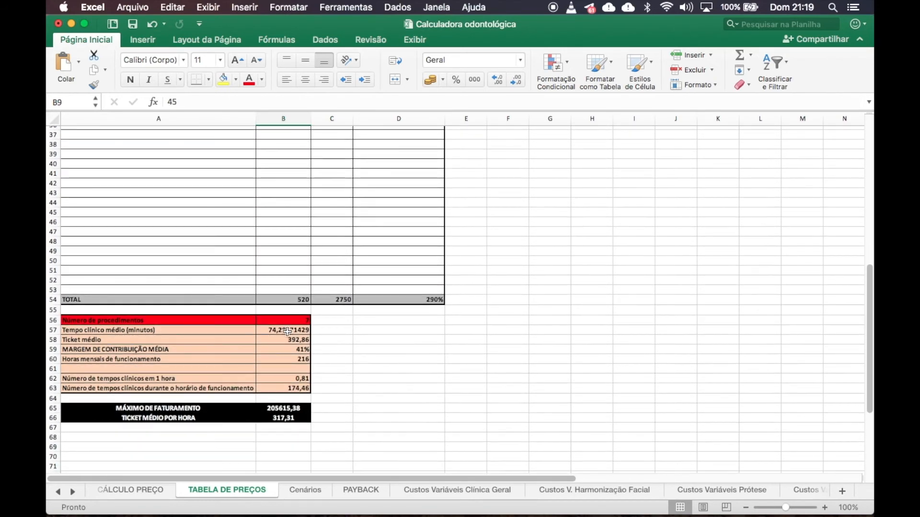
click(284, 322)
click(285, 328)
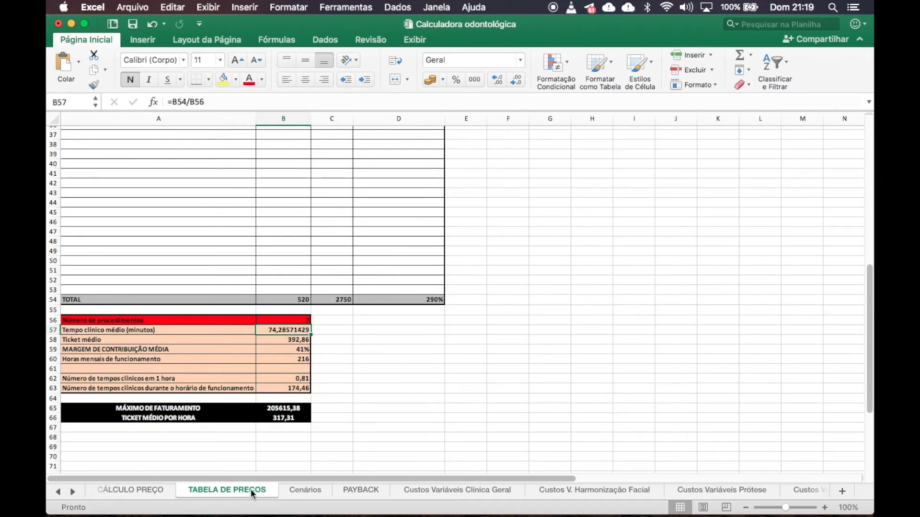
- Examine the first month's FATURAMENTO on the Cenários sheet and trace it to TOTAL FATURAMENTO and CAPACIDADE PRODUTIVA on the CÁLCULO PREÇO sheet
click(304, 490)
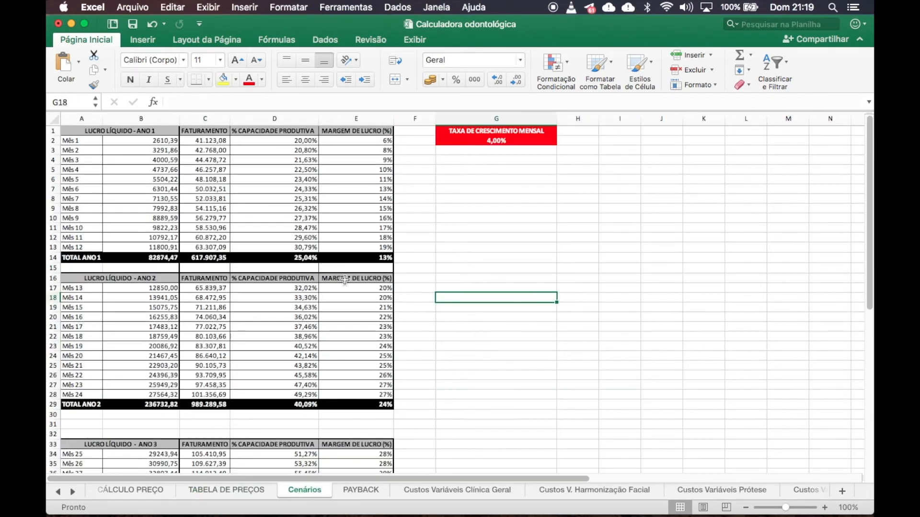
scroll(345, 280, down, 2)
scroll(345, 280, up, 2)
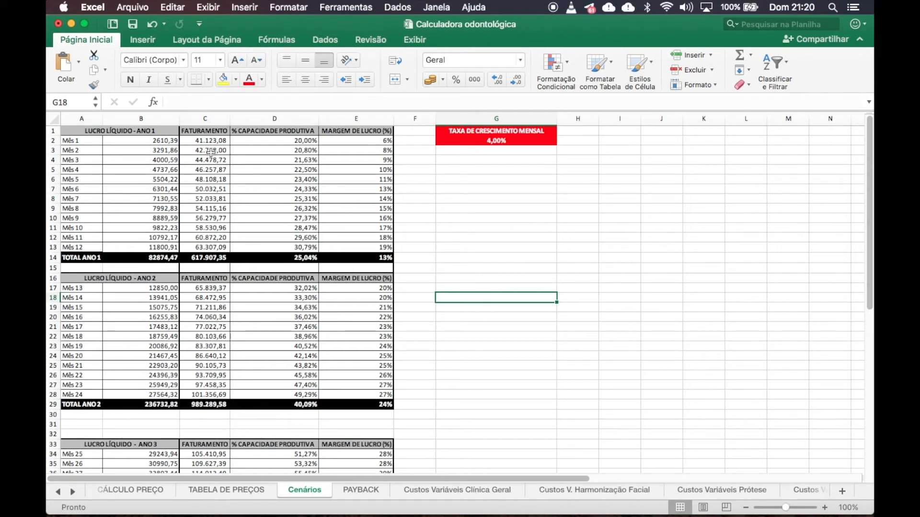
click(204, 140)
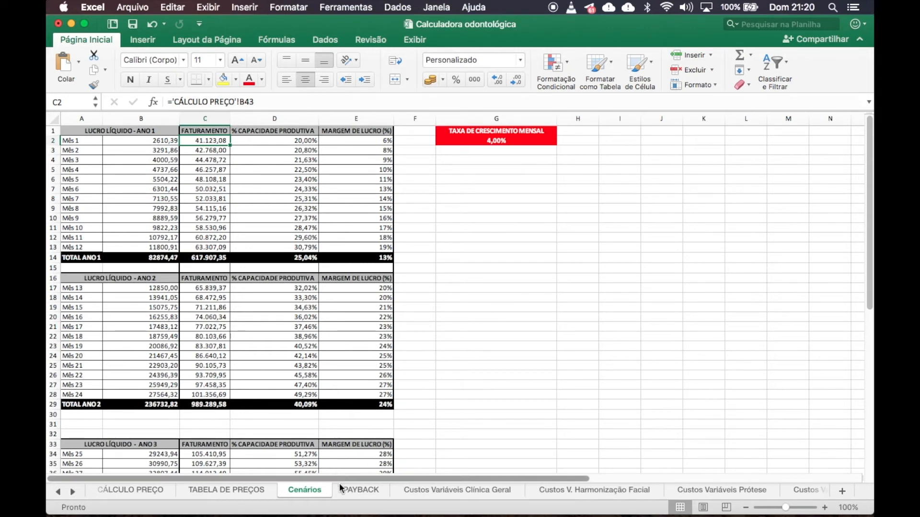
click(128, 491)
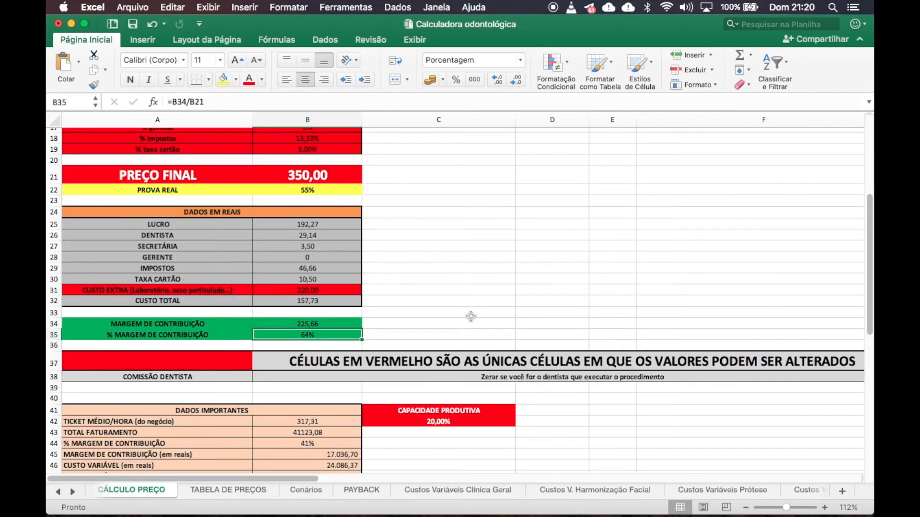
scroll(451, 369, down, 4)
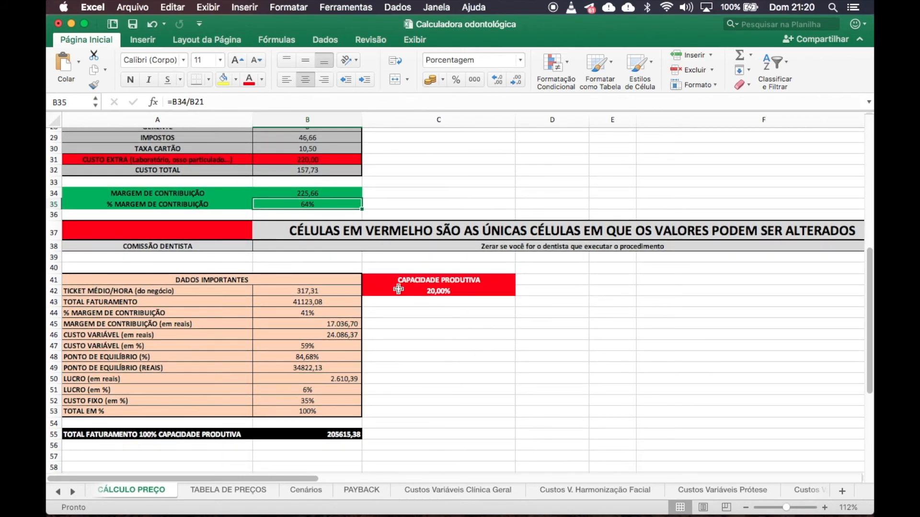
click(444, 291)
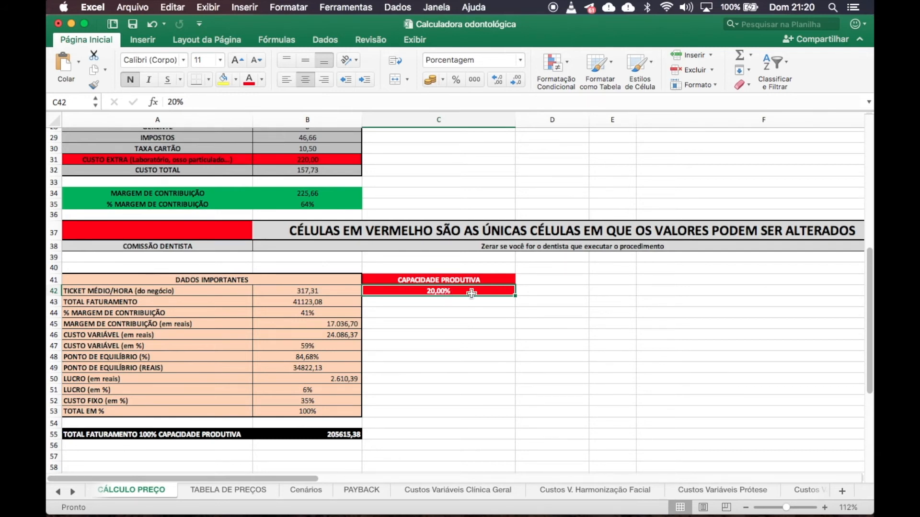
click(302, 301)
click(141, 301)
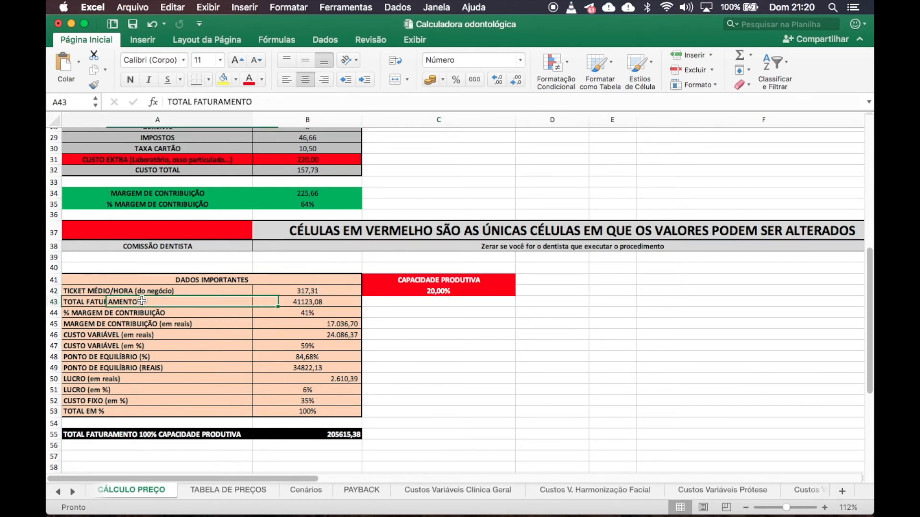
key(Right)
key(Left)
key(Right)
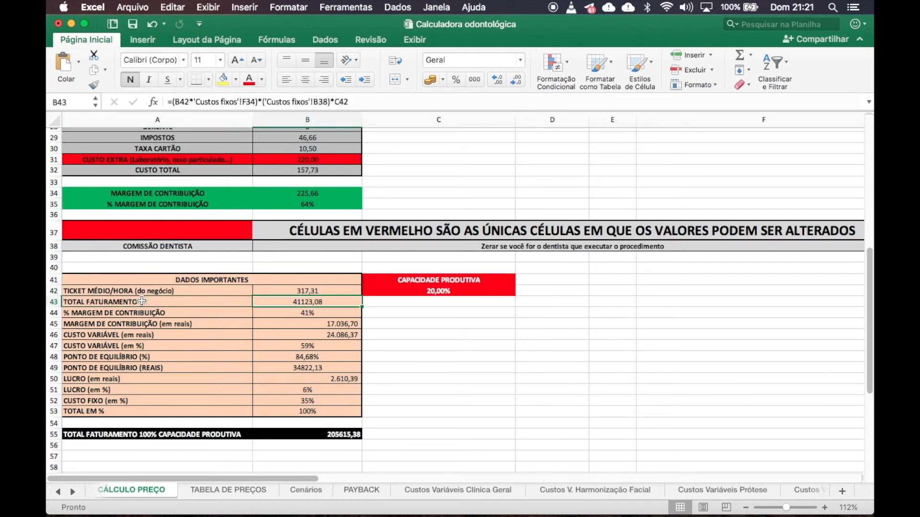
- Set the CAPACIDADE PRODUTIVA to 25% and check the TOTAL FATURAMENTO
click(421, 290)
text(25)
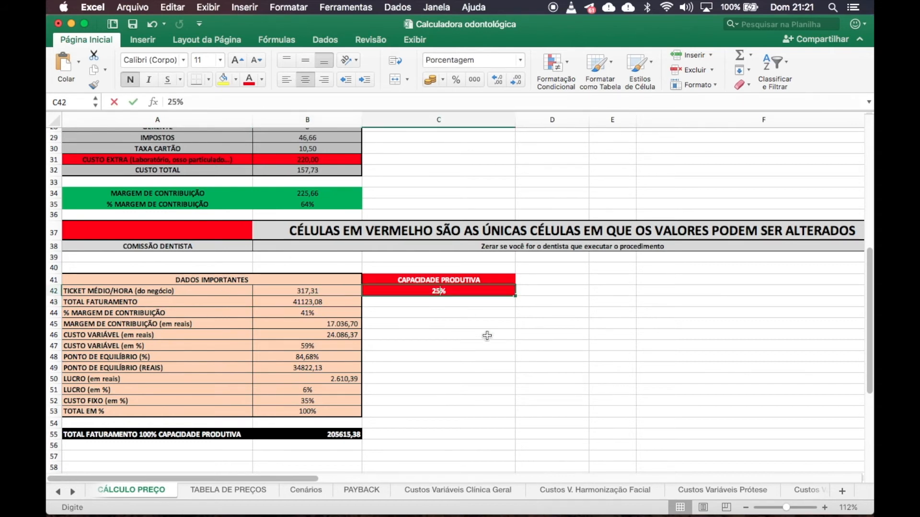
key(Return)
click(317, 303)
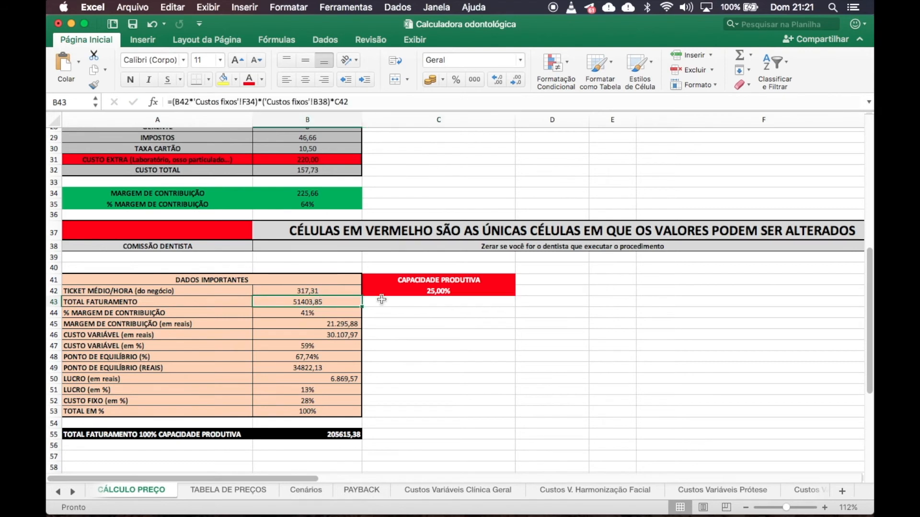
- Try 24% as the CAPACIDADE PRODUTIVA and restore it to 25%
click(433, 290)
text(24)
key(Return)
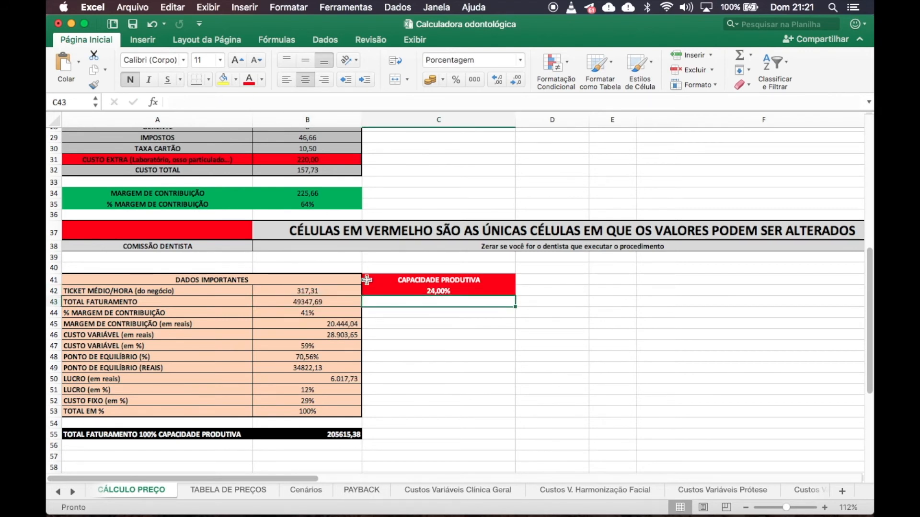
click(448, 291)
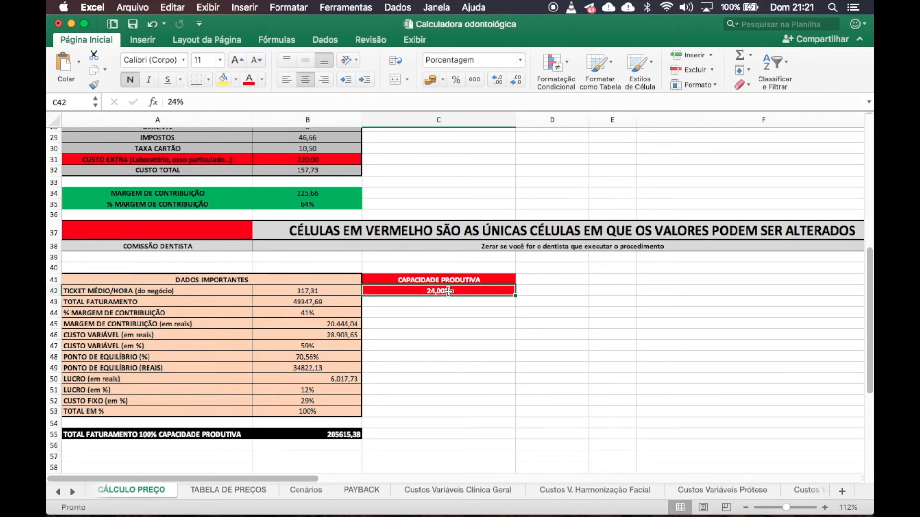
text(25)
key(Return)
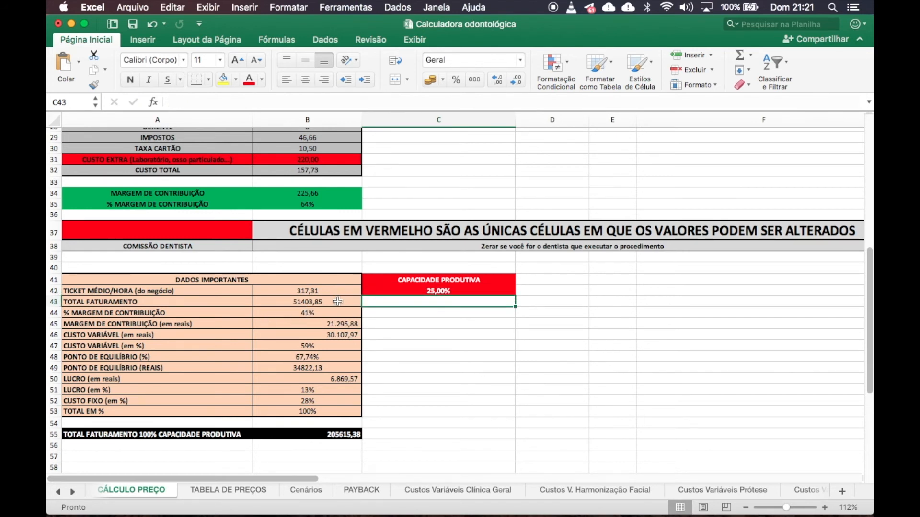
- Check the TOTAL FATURAMENTO formula and bring up the Cenários sheet to see the first month's FATURAMENTO
click(128, 305)
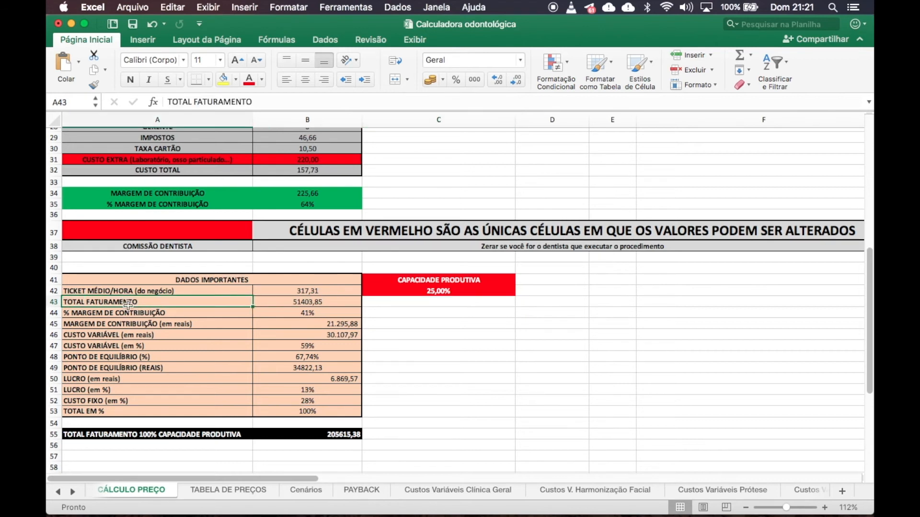
key(Right)
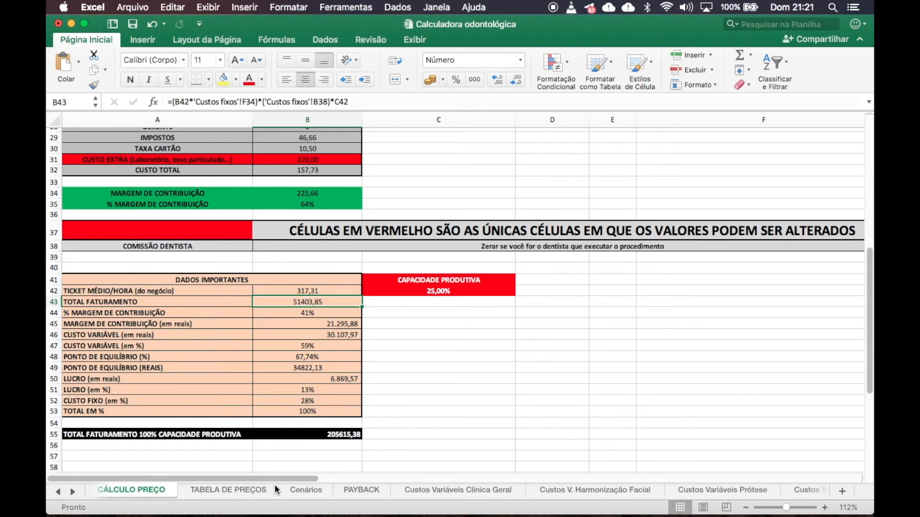
click(301, 490)
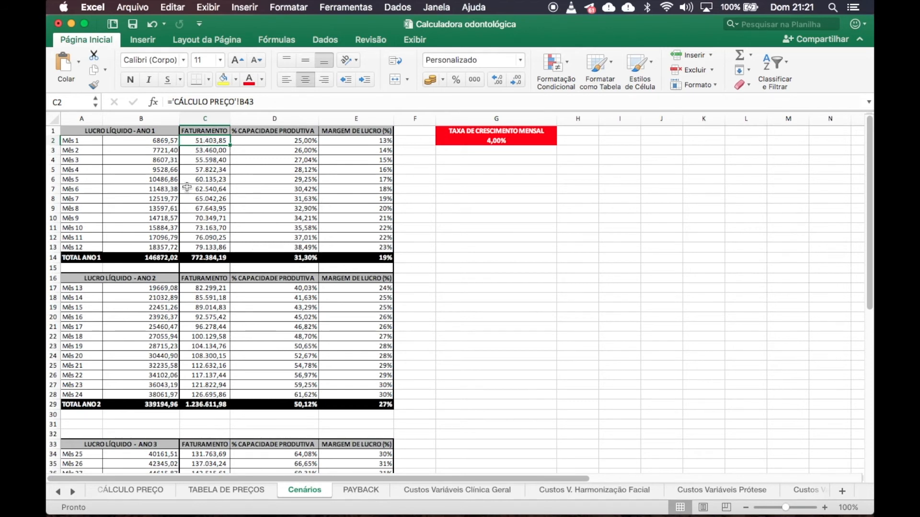
- Try monthly growth rates of 5% and 6% in TAXA DE CRESCIMENTO MENSAL
click(488, 141)
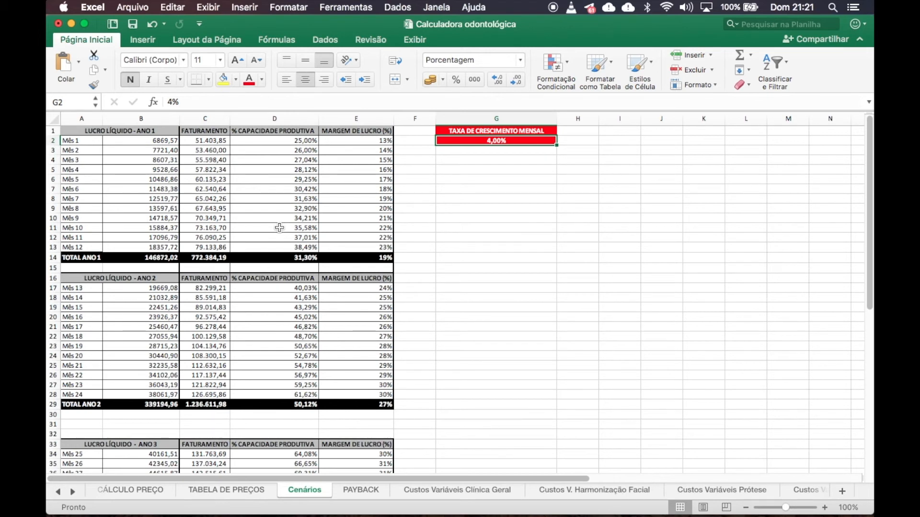
text(5)
key(Return)
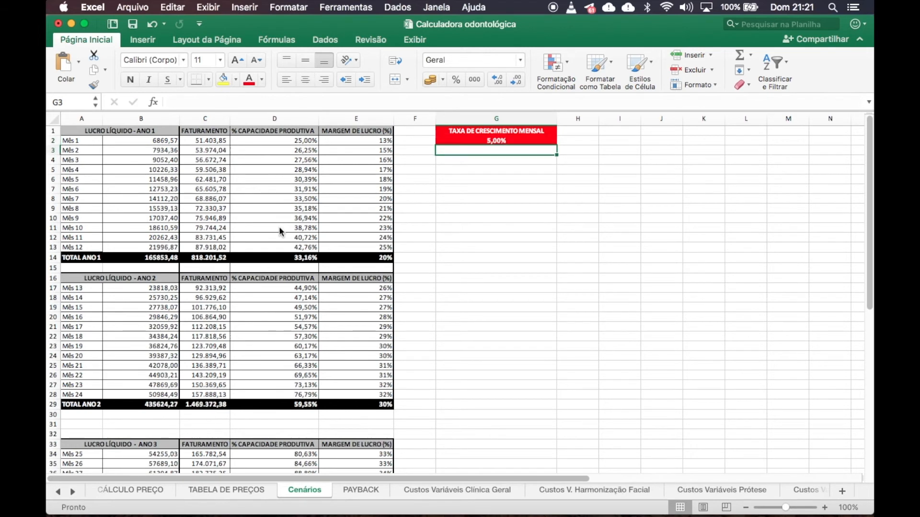
text(6)
key(Return)
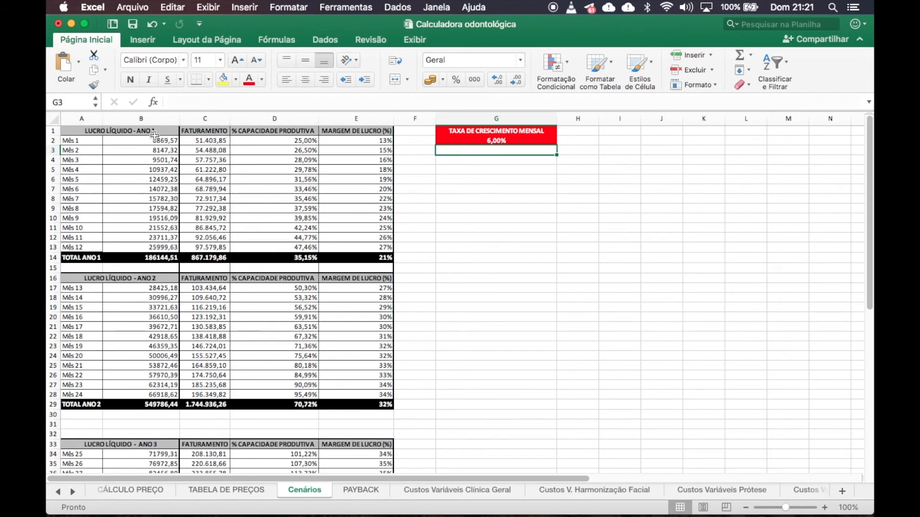
- Examine how the FATURAMENTO formulas from Mês 2 onward apply the monthly growth rate
click(211, 150)
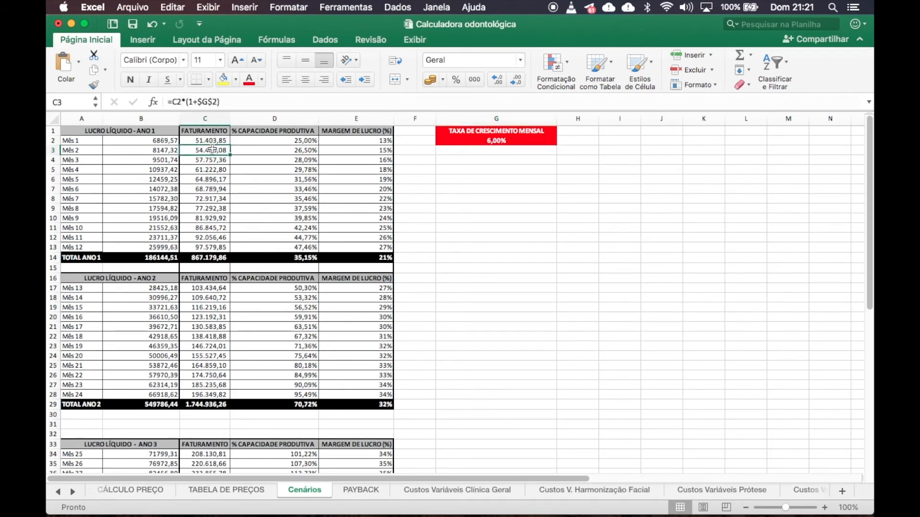
key(Down)
key(Down)
key(Down)
key(Down)
key(Down)
key(Down)
key(Down)
key(Down)
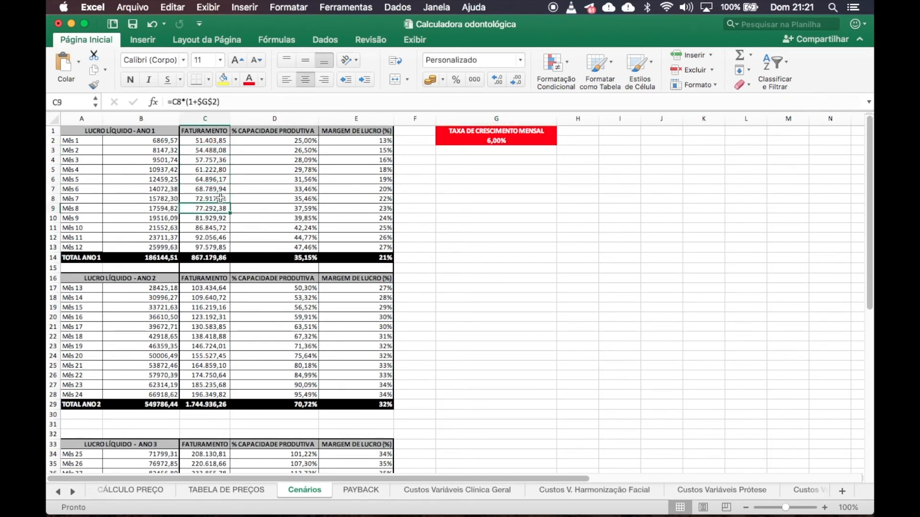
- Set the TAXA DE CRESCIMENTO MENSAL to 4%
click(497, 139)
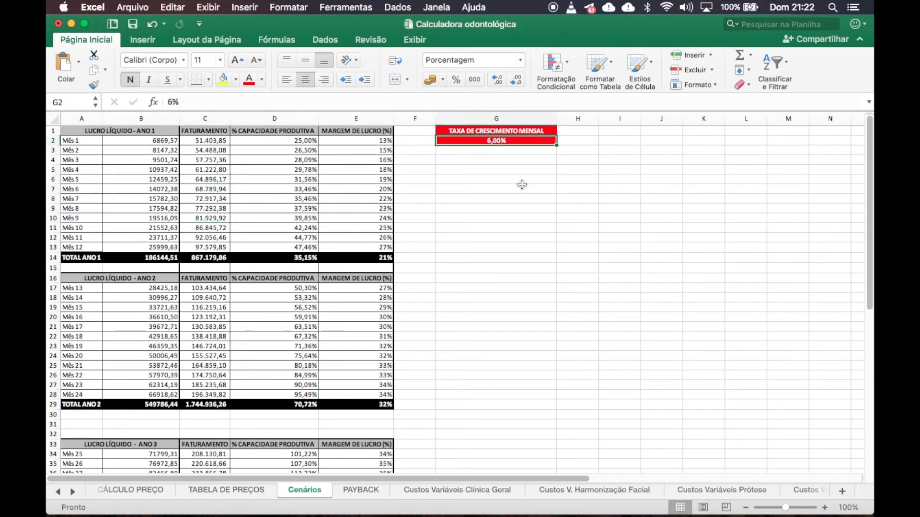
text(4)
key(Return)
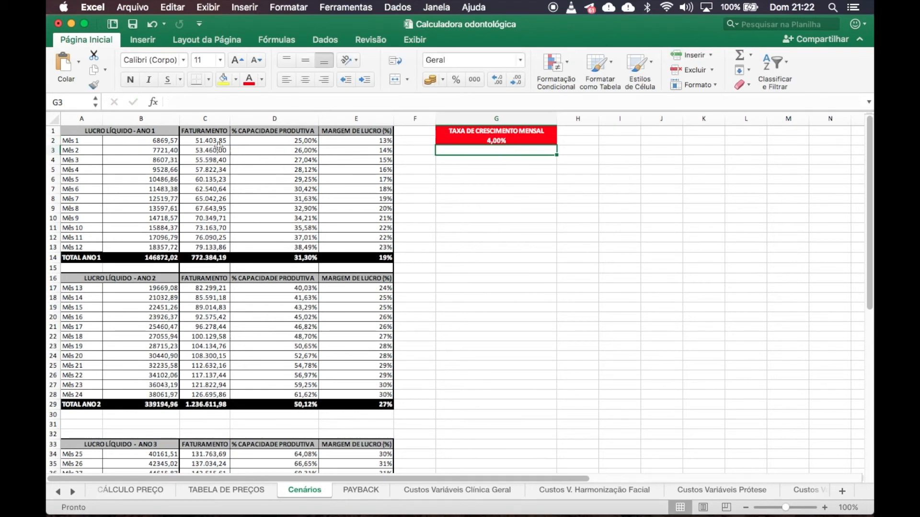
- Try a TAXA DE CRESCIMENTO MENSAL of 5% and return it to 4%
click(474, 141)
text(5)
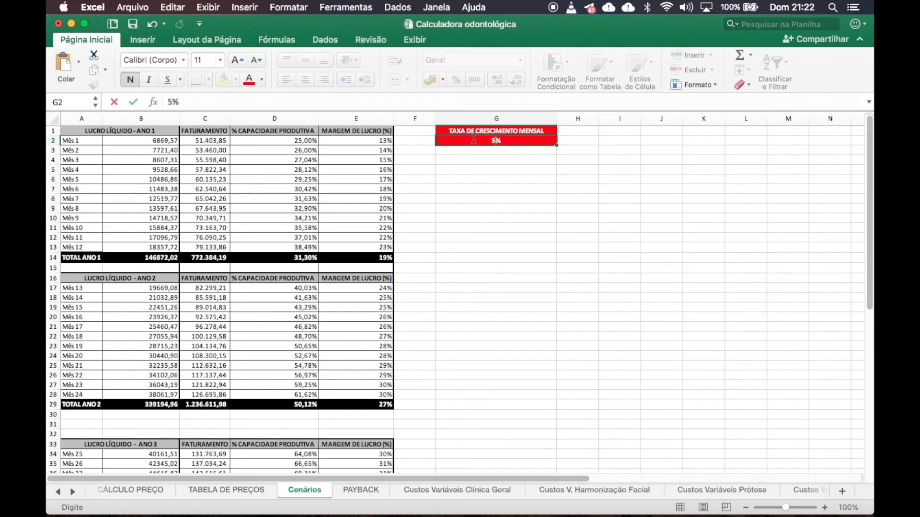
key(Return)
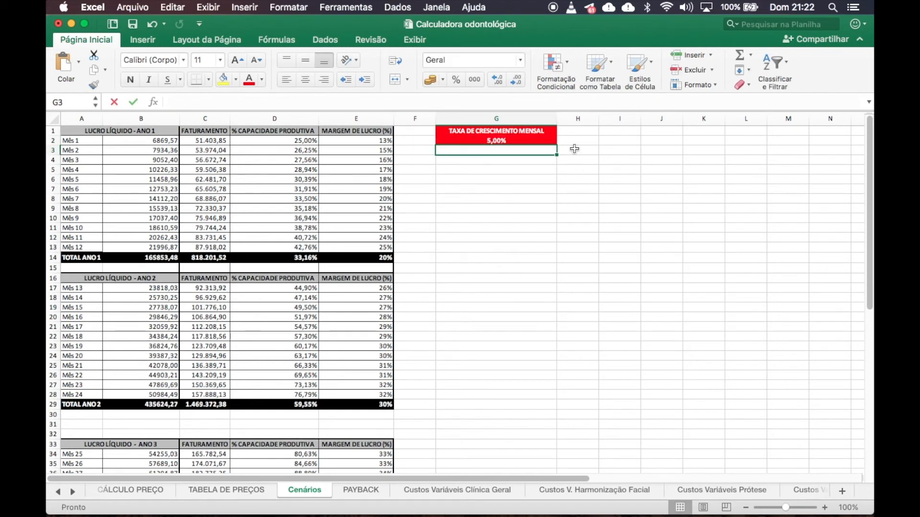
click(522, 141)
text(4)
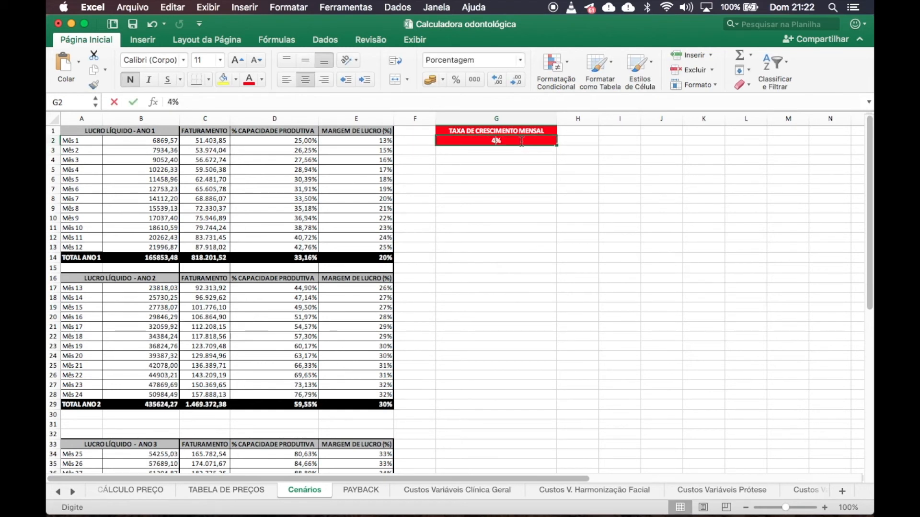
key(Return)
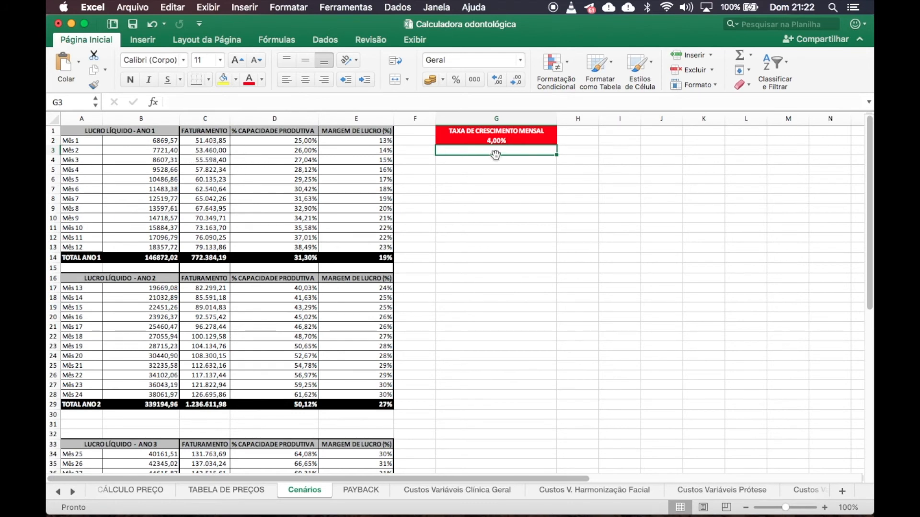
- Review the year 1 FATURAMENTO column, from the Mês 1 link to CÁLCULO PREÇO through the following months' growth
click(212, 149)
click(212, 141)
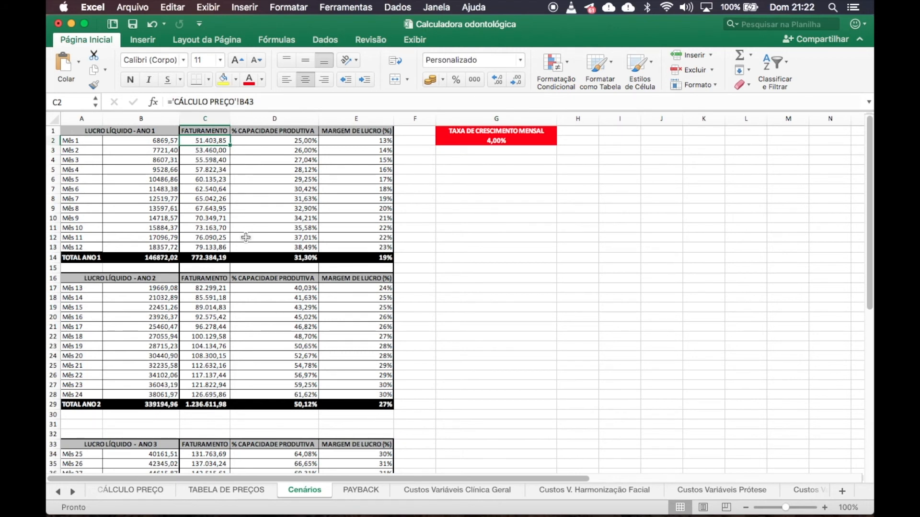
key(Down)
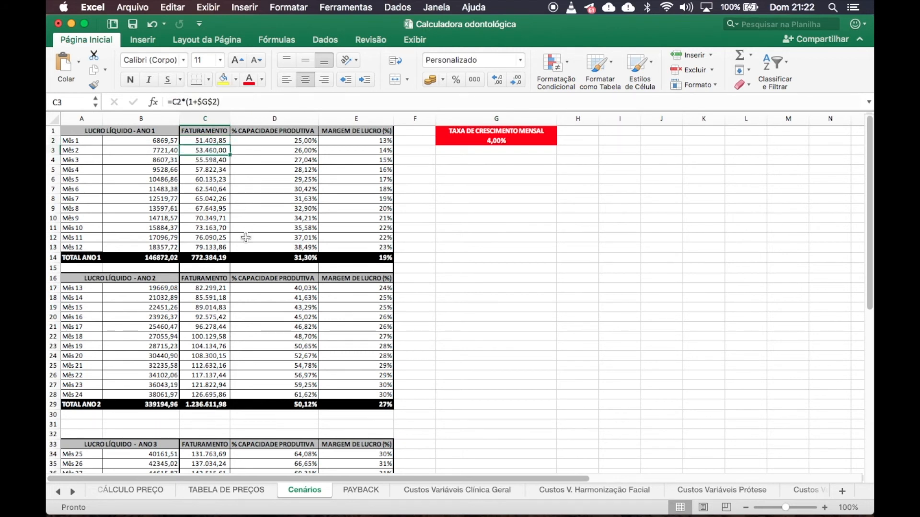
key(Down)
key(Down)
key(Down)
key(Down)
key(Down)
key(Down)
key(Down)
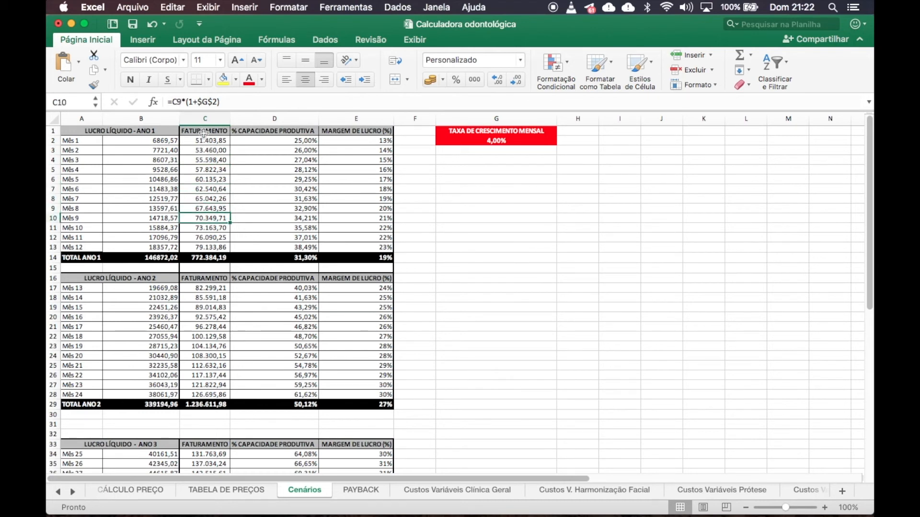
drag(200, 132, 204, 242)
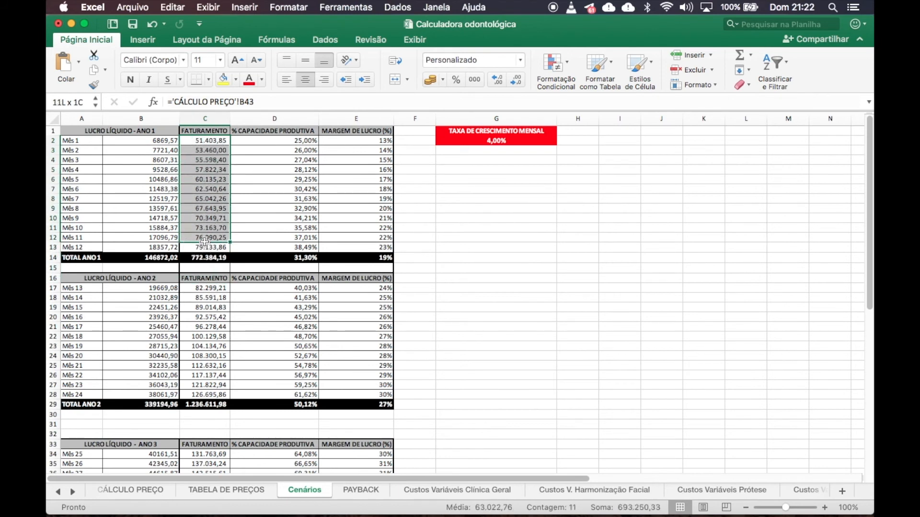
- Examine the LUCRO LÍQUIDO formulas for year 1 and review the profit projections through year 3
click(148, 142)
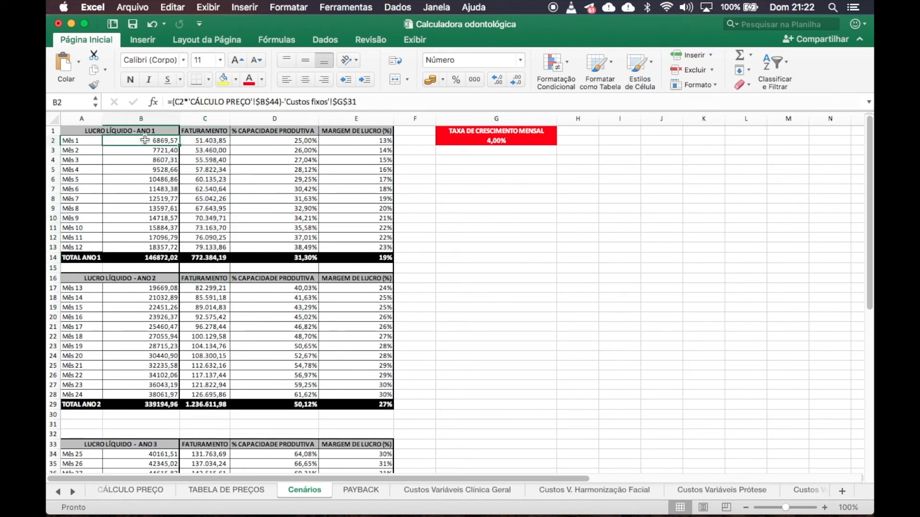
drag(145, 140, 160, 238)
scroll(167, 322, down, 4)
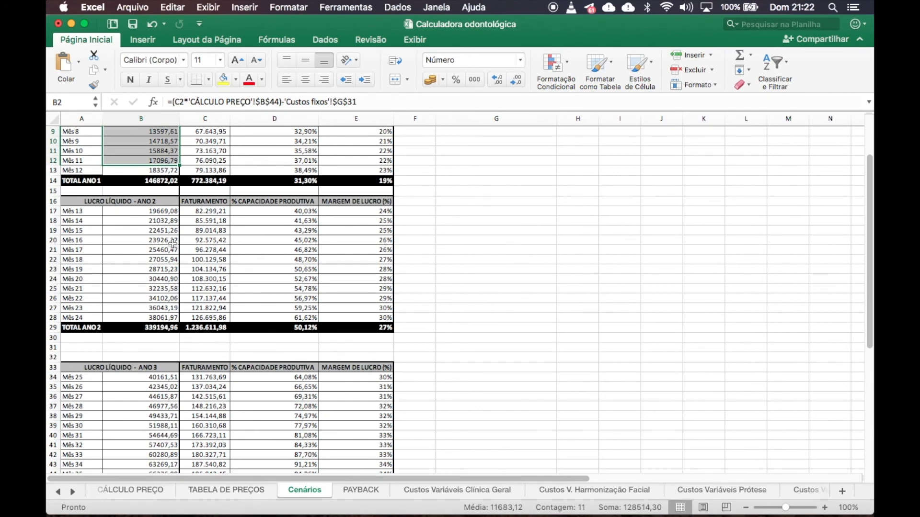
scroll(173, 245, up, 4)
click(148, 206)
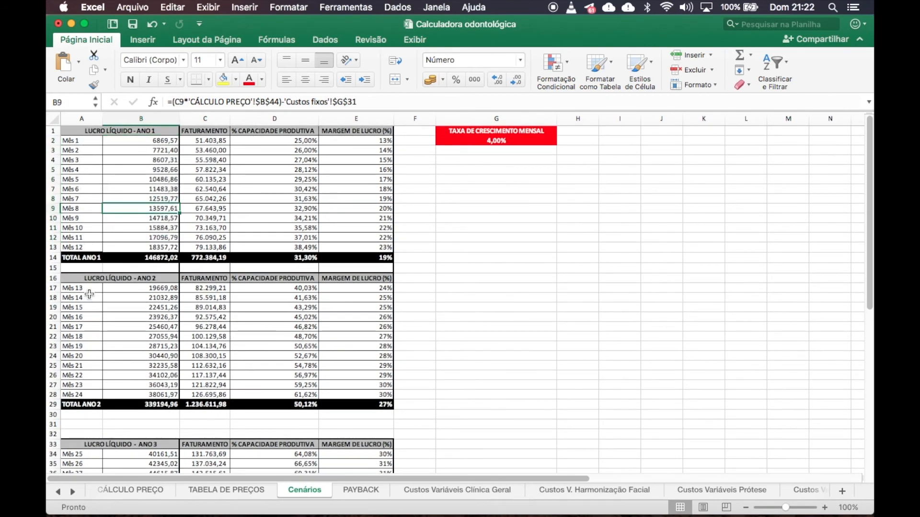
scroll(86, 379, down, 12)
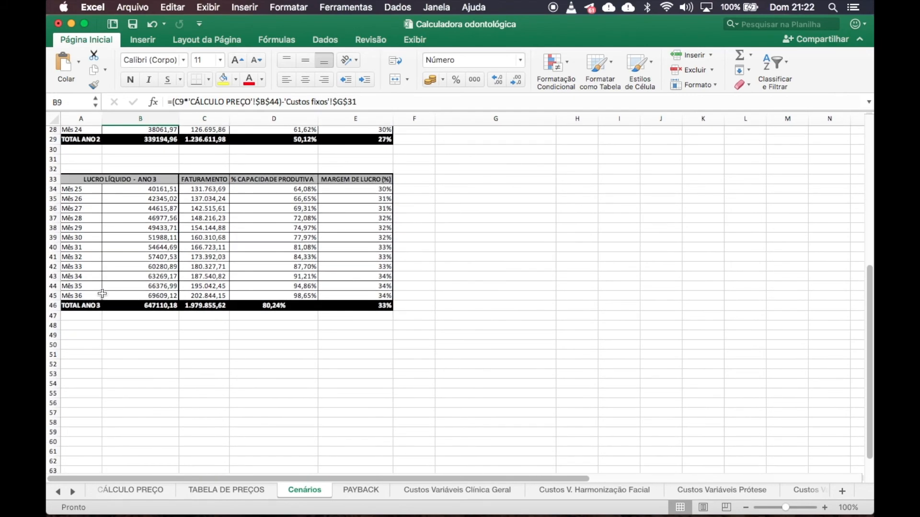
scroll(238, 235, up, 12)
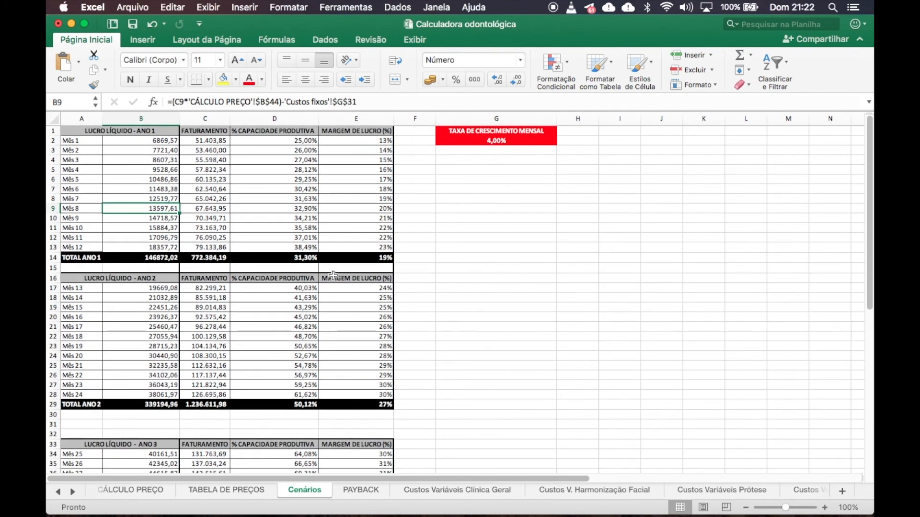
- Examine how the year 1 % CAPACIDADE PRODUTIVA values derive from each month's FATURAMENTO and the full-capacity revenue
click(295, 140)
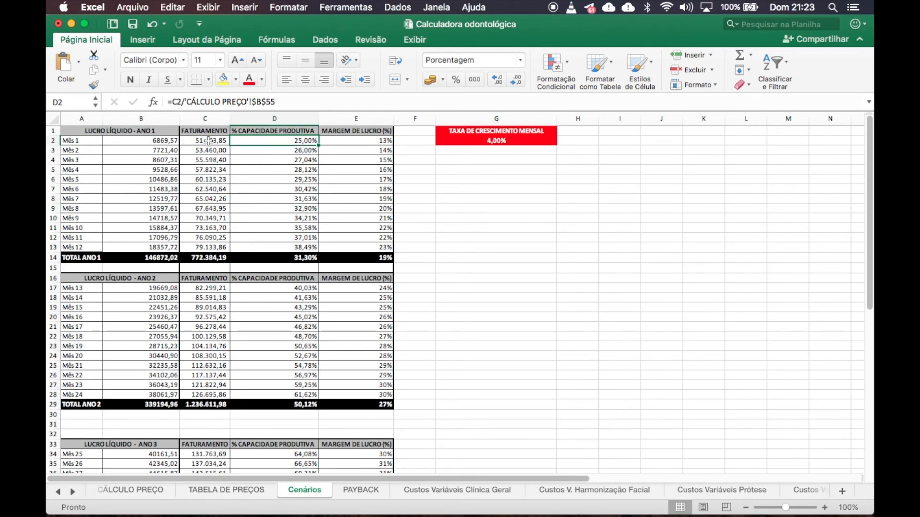
click(295, 151)
key(Down)
key(Down)
key(Down)
key(Down)
key(Down)
key(Down)
key(Down)
key(Down)
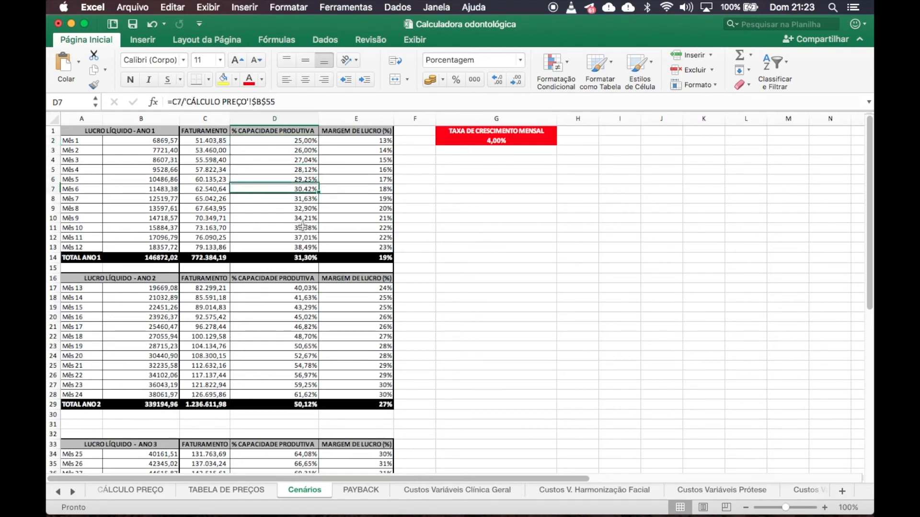
- Review the % CAPACIDADE PRODUTIVA across years 2 and 3, checking the formula for Mês 36
scroll(280, 338, down, 9)
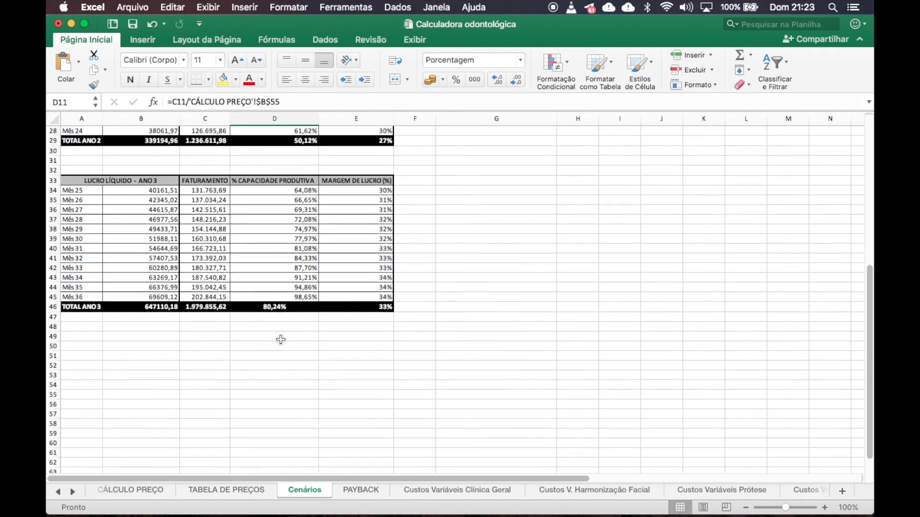
scroll(335, 298, up, 9)
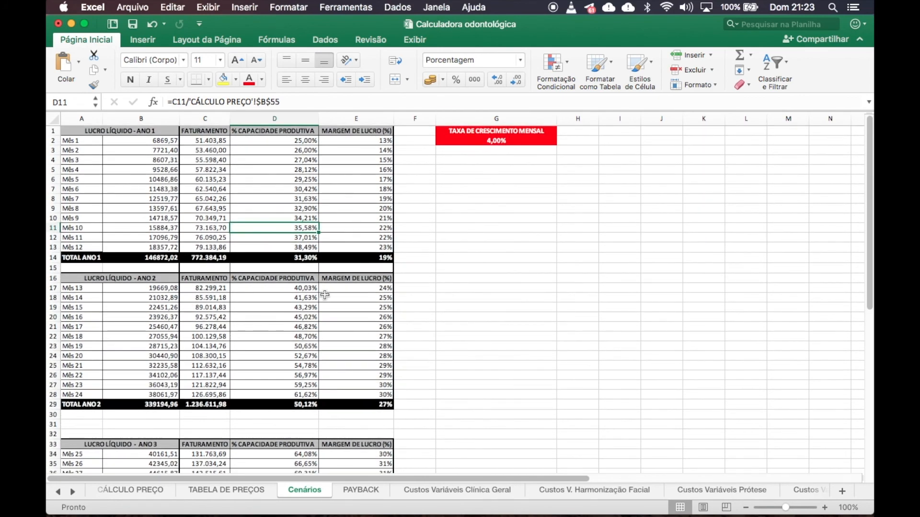
scroll(322, 294, down, 8)
click(293, 312)
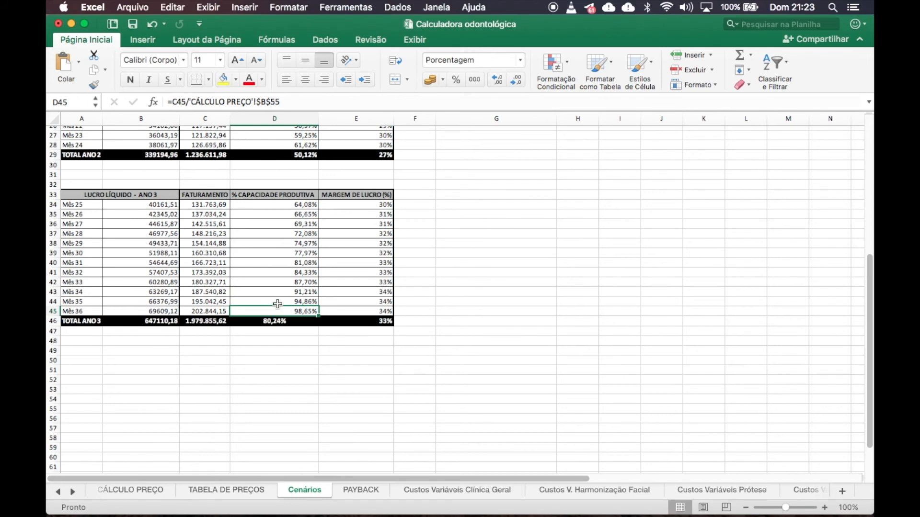
scroll(272, 289, up, 5)
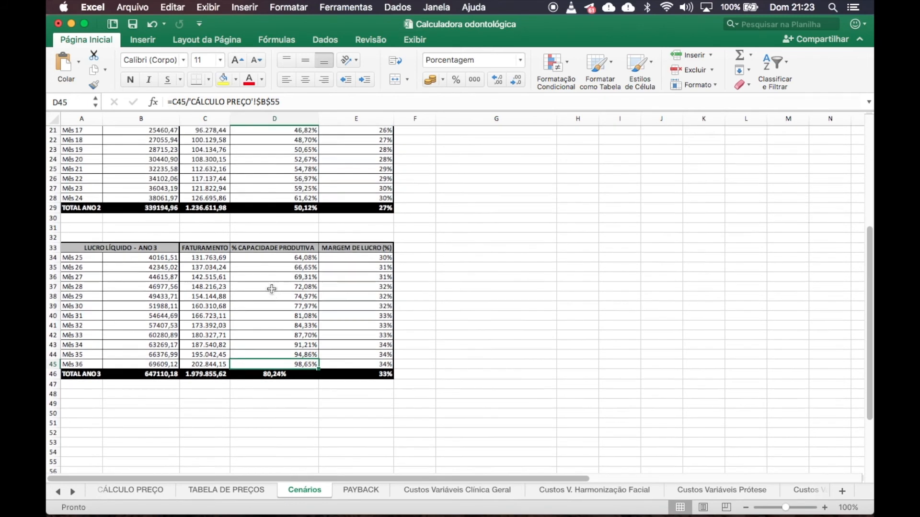
scroll(272, 288, up, 8)
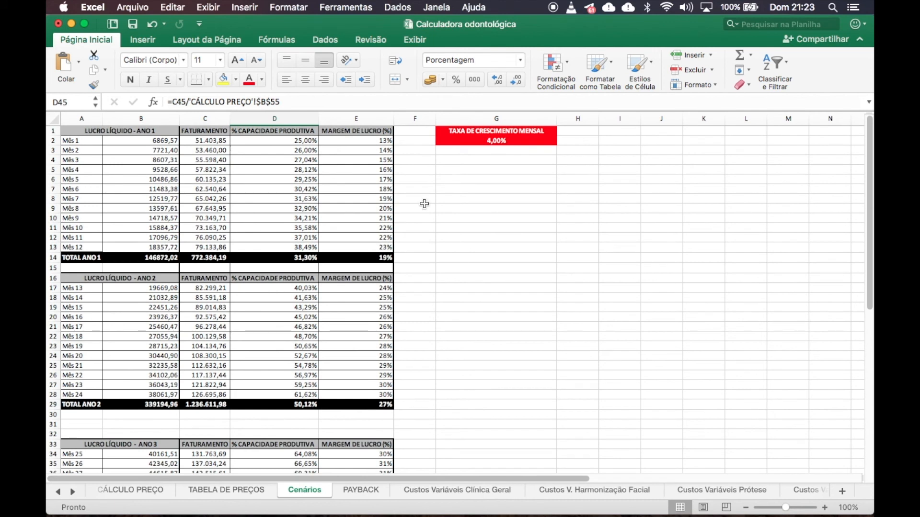
- Examine the MARGEM DE LUCRO (%) formulas in years 1 and 3, checking how each divides LUCRO LÍQUIDO by FATURAMENTO
click(361, 142)
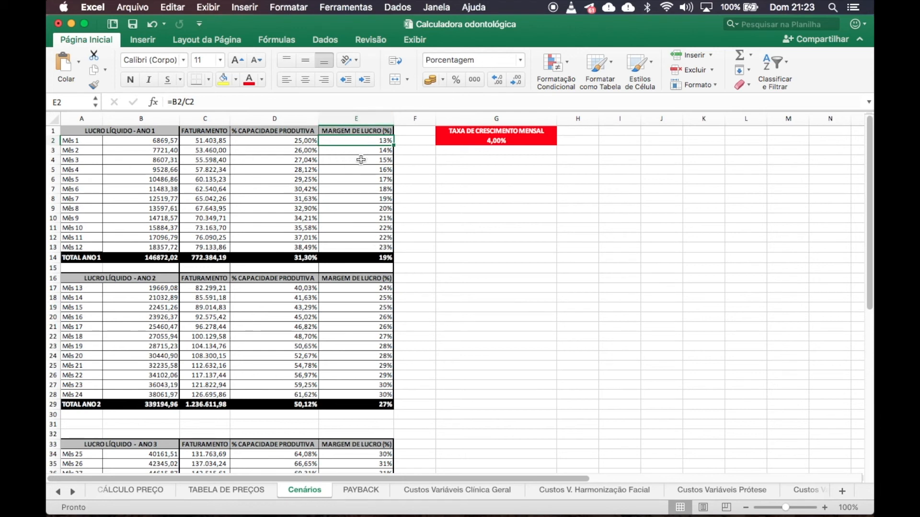
click(368, 202)
scroll(369, 204, down, 3)
scroll(364, 284, down, 5)
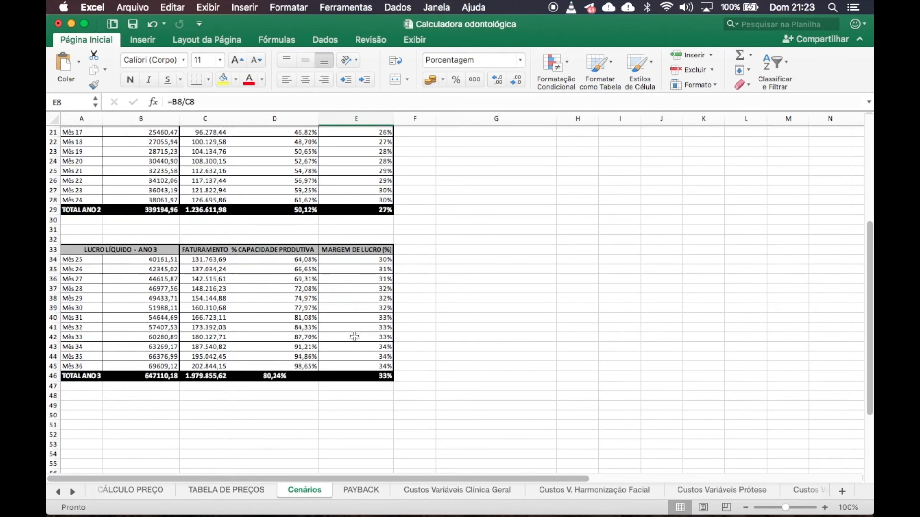
click(354, 337)
scroll(355, 336, up, 8)
scroll(354, 337, down, 5)
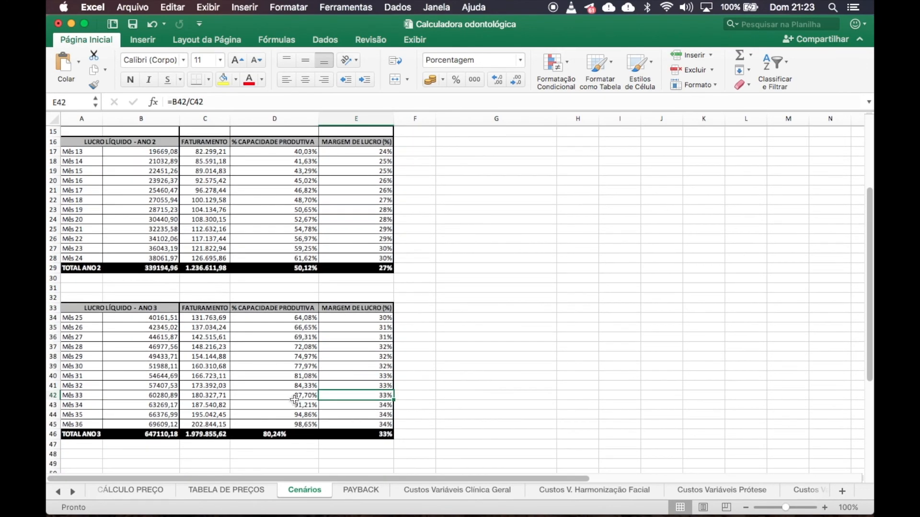
scroll(437, 298, up, 5)
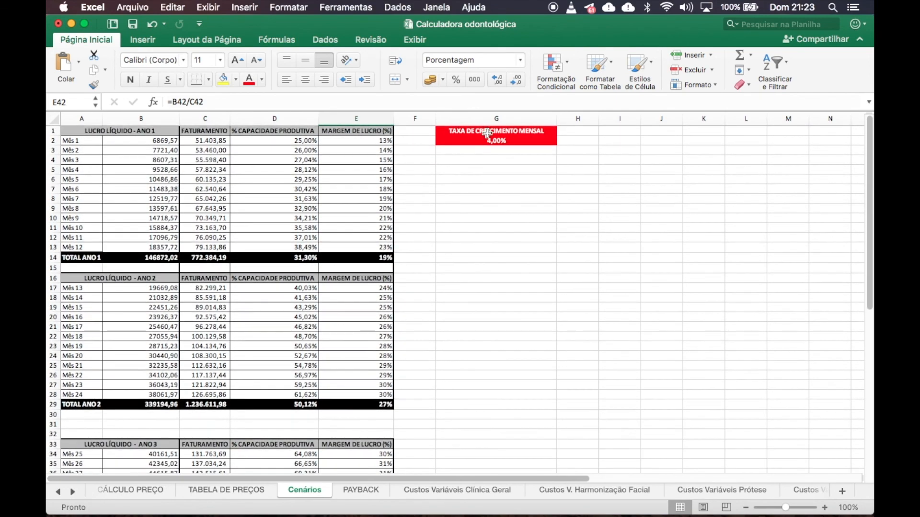
- Review the projections from year 1 to year 3, checking the % CAPACIDADE PRODUTIVA for Mês 36
scroll(312, 375, down, 4)
scroll(288, 375, up, 4)
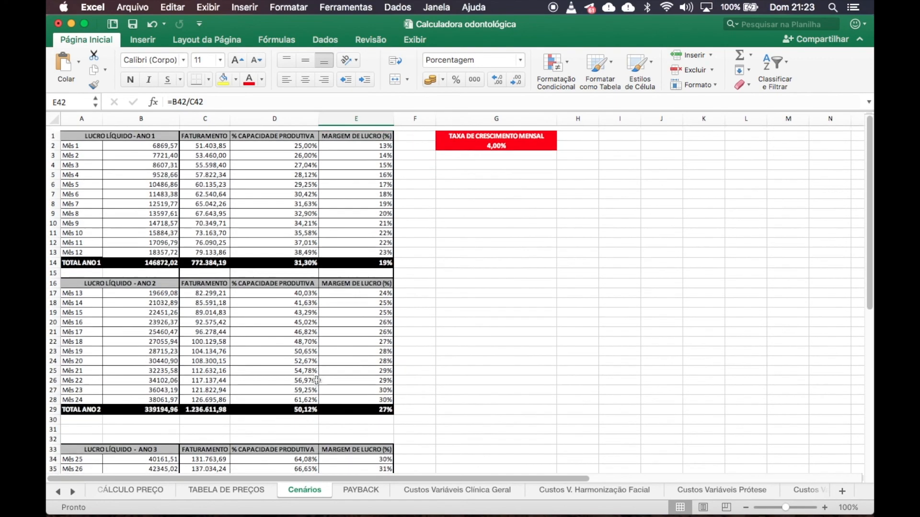
scroll(264, 375, down, 6)
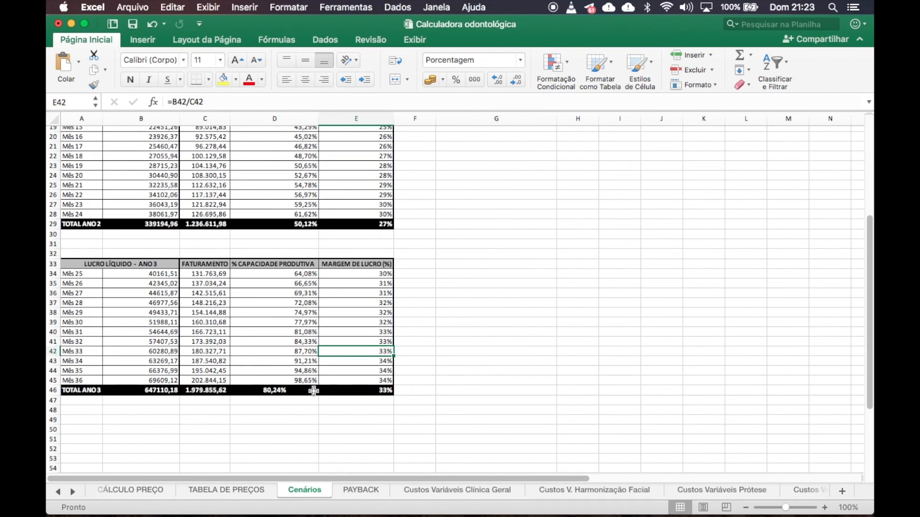
click(306, 381)
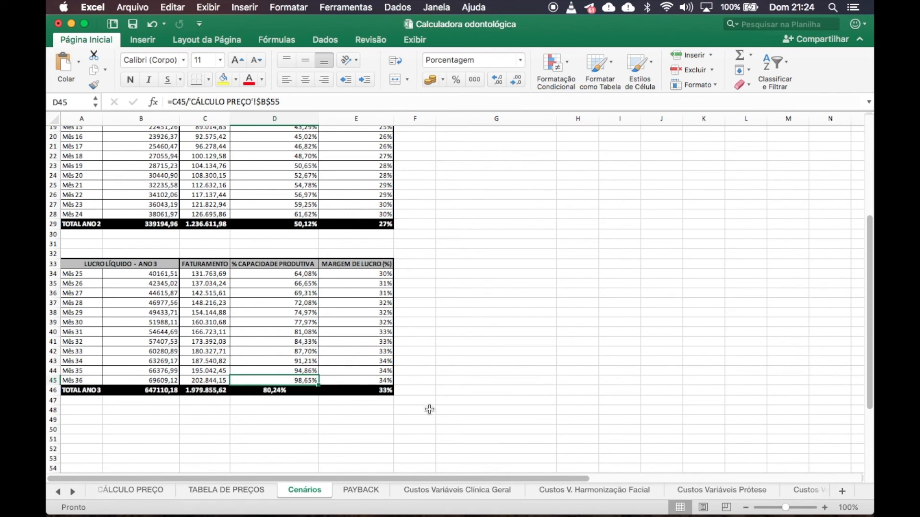
- Set the TAXA DE CRESCIMENTO MENSAL to 3% and review the projections through year 3
scroll(476, 336, up, 6)
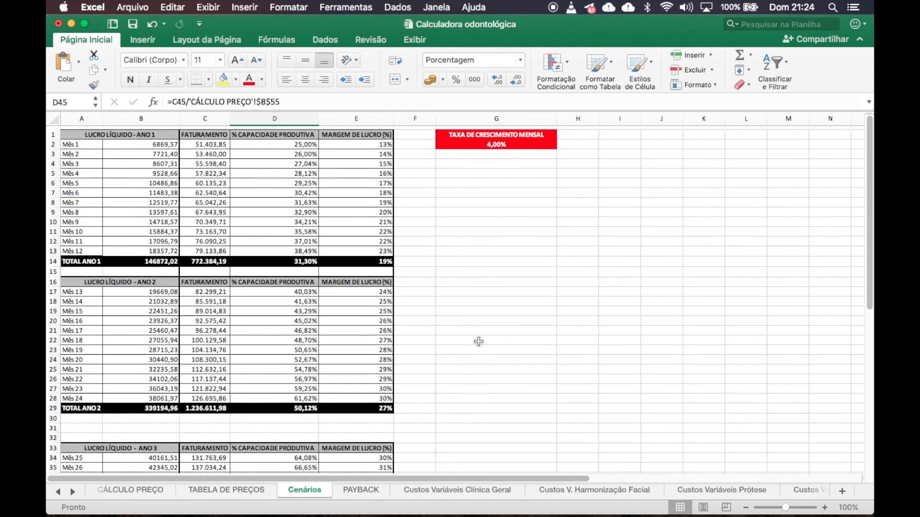
click(498, 141)
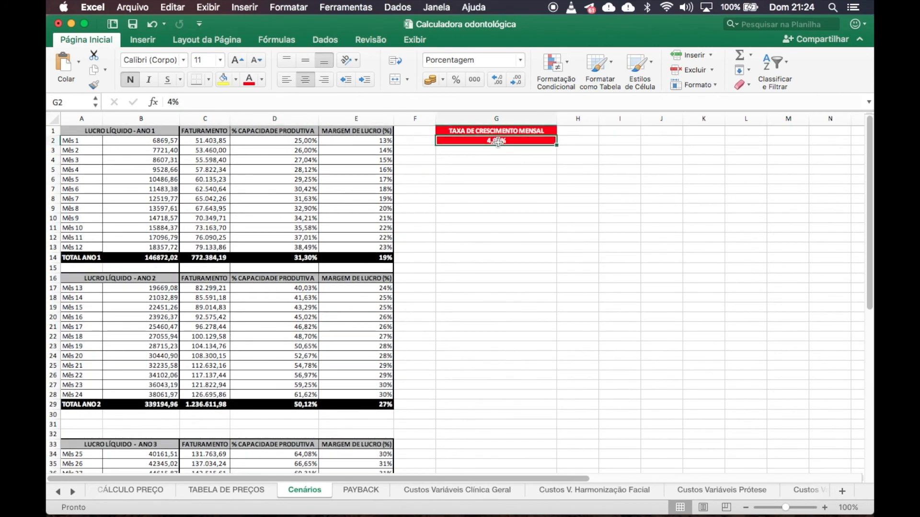
text(3)
key(Return)
scroll(390, 281, down, 10)
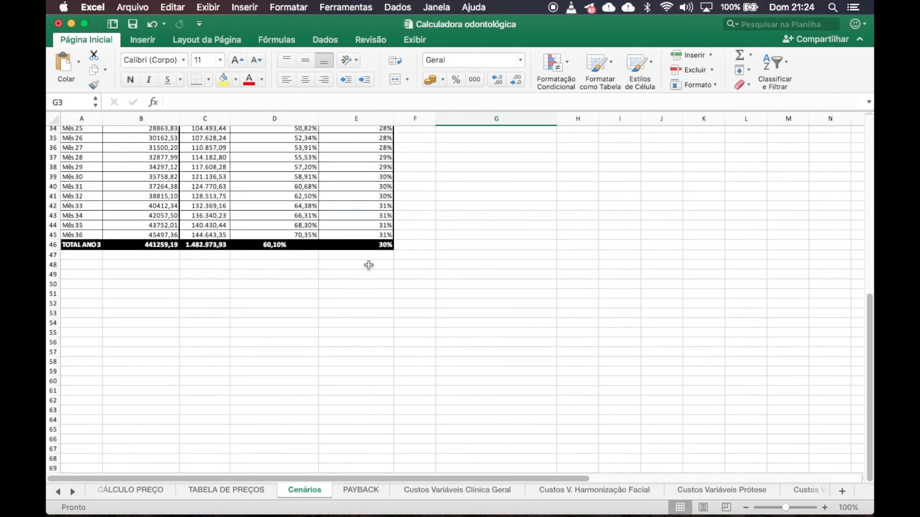
scroll(368, 275, up, 3)
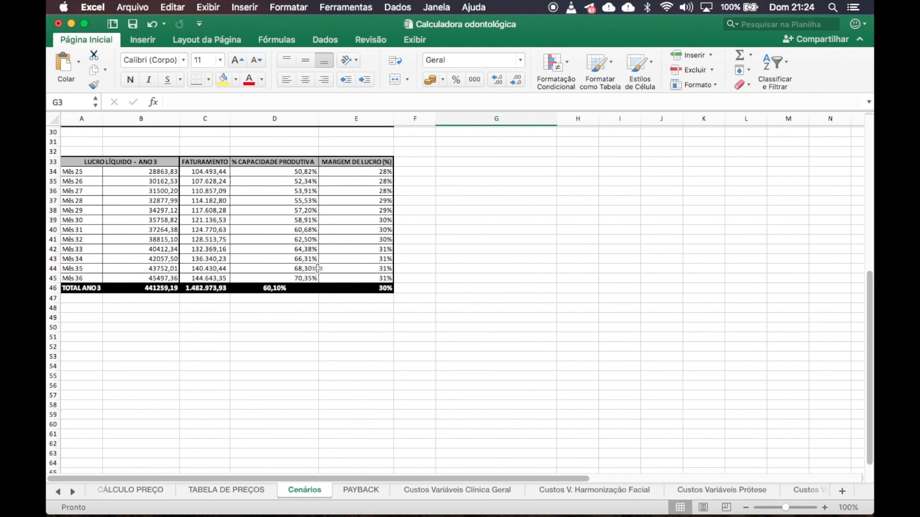
scroll(499, 271, up, 10)
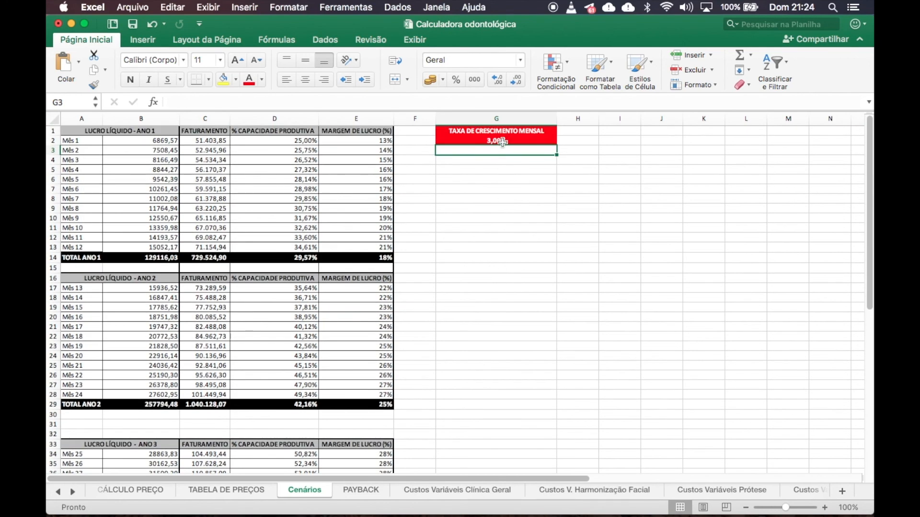
- Set the TAXA DE CRESCIMENTO MENSAL to 3,5% and check the year 3 projections
click(502, 142)
text(3,5)
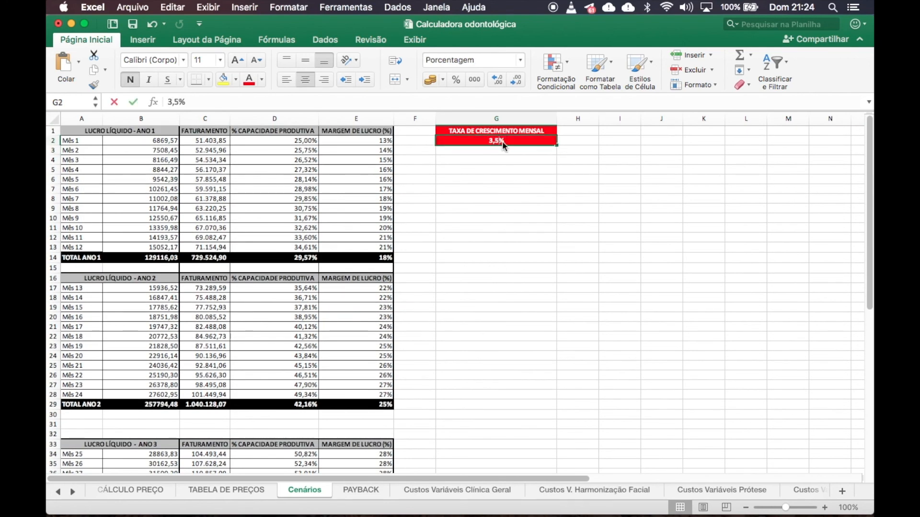
key(Return)
scroll(425, 273, down, 10)
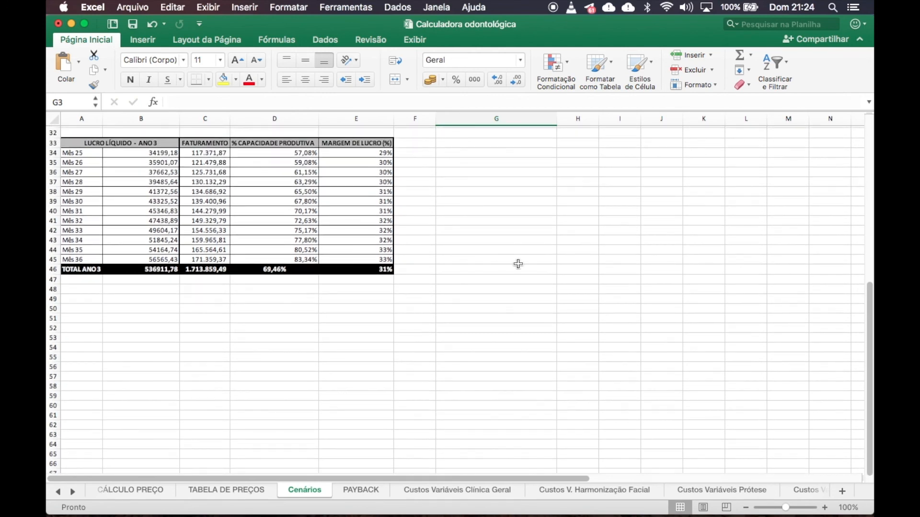
scroll(518, 264, up, 10)
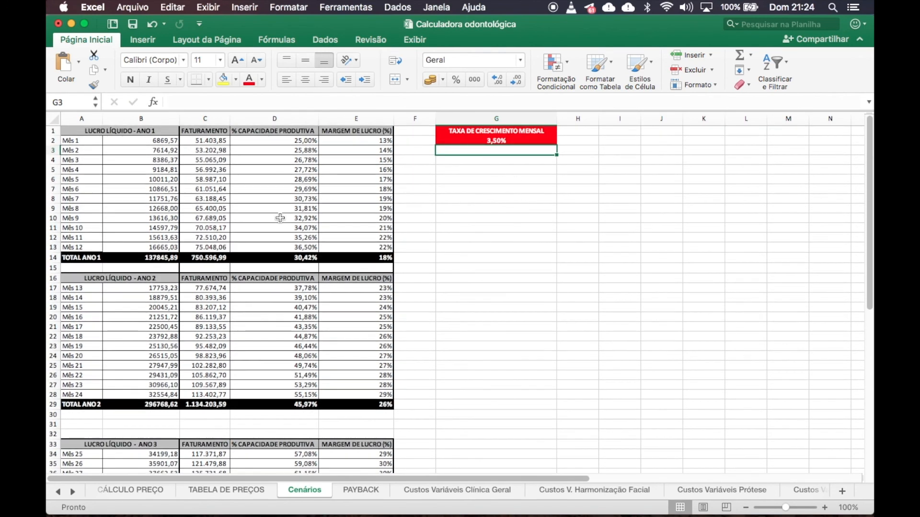
- Check the growth rate cell and review the profit, revenue and capacity scenario across all three years
click(495, 139)
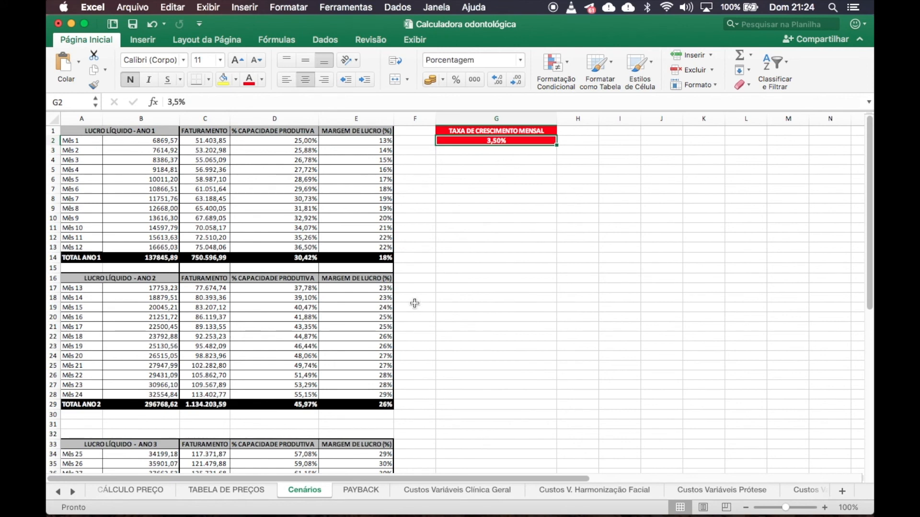
scroll(415, 303, down, 8)
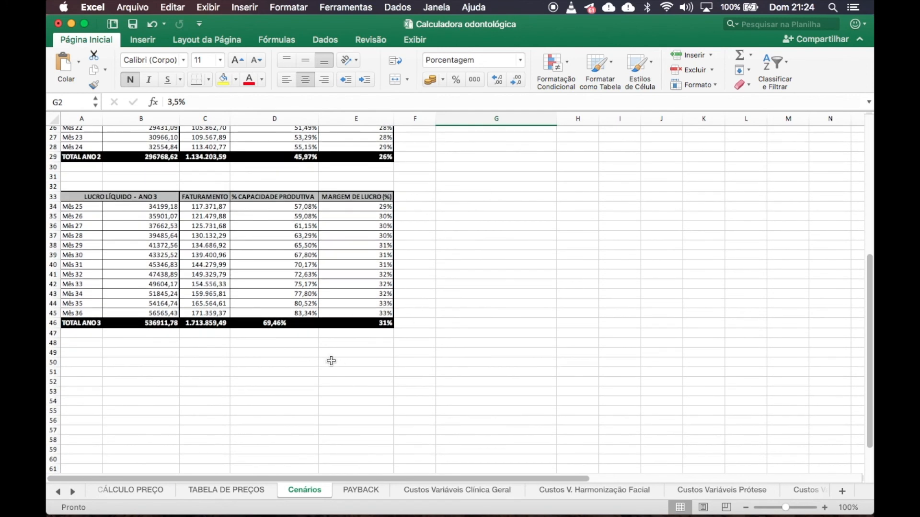
scroll(380, 335, up, 8)
scroll(380, 335, down, 2)
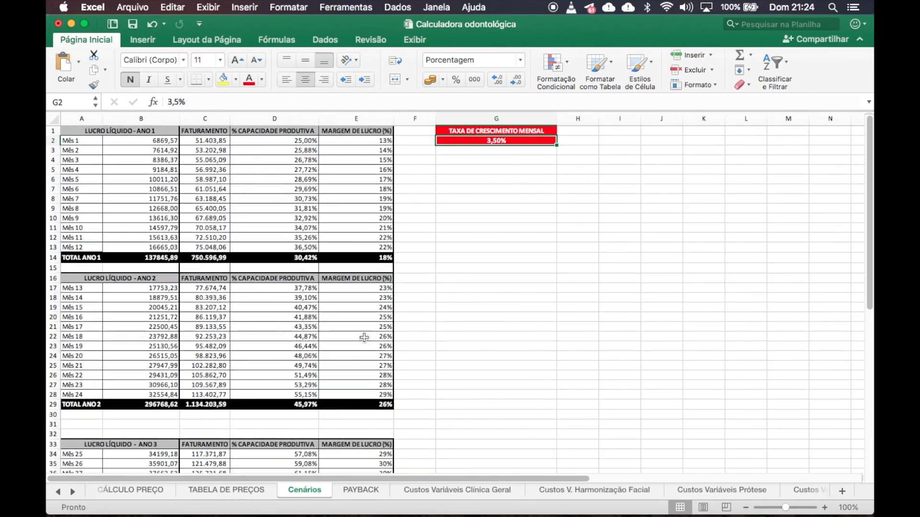
scroll(289, 293, down, 3)
scroll(289, 293, up, 5)
- Open the PAYBACK sheet and bring the Capital Investido and Tx Desc. parameters into view
click(356, 491)
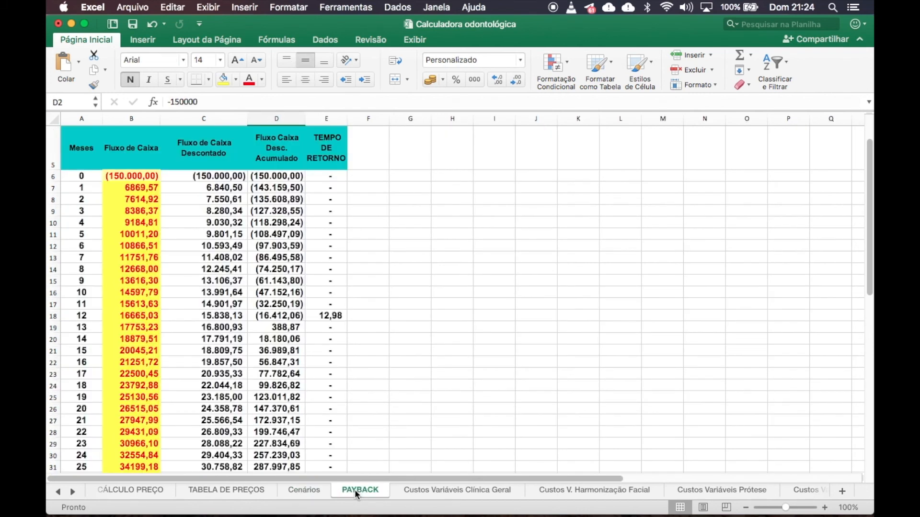
scroll(314, 305, up, 1)
scroll(313, 306, up, 1)
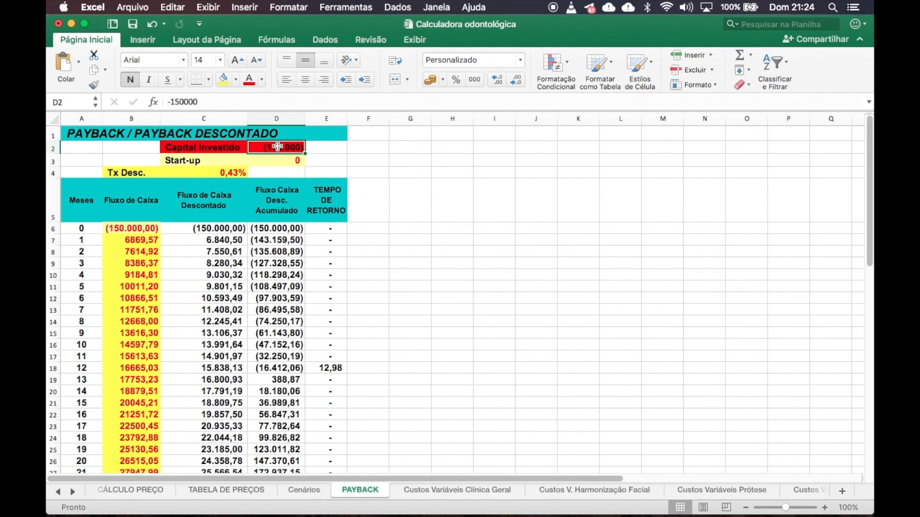
- Re-enter the Capital Investido on the PAYBACK sheet as -150000
click(203, 146)
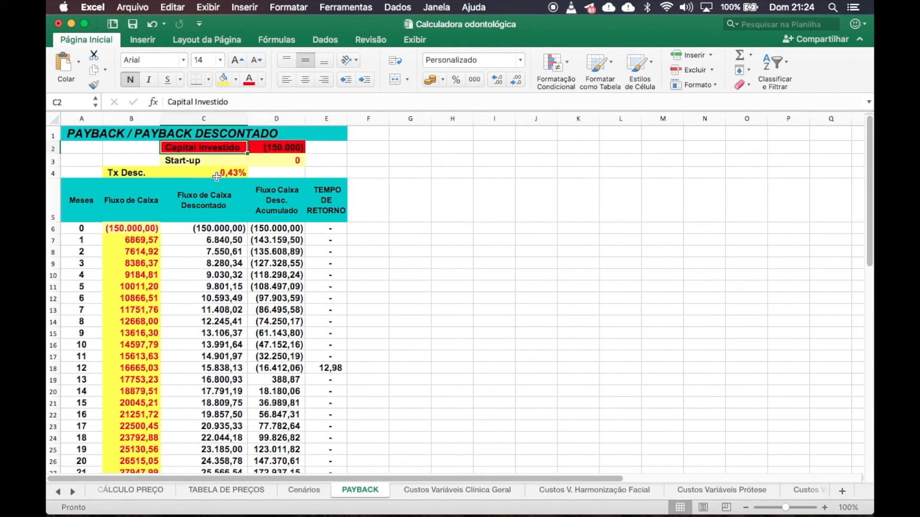
key(Right)
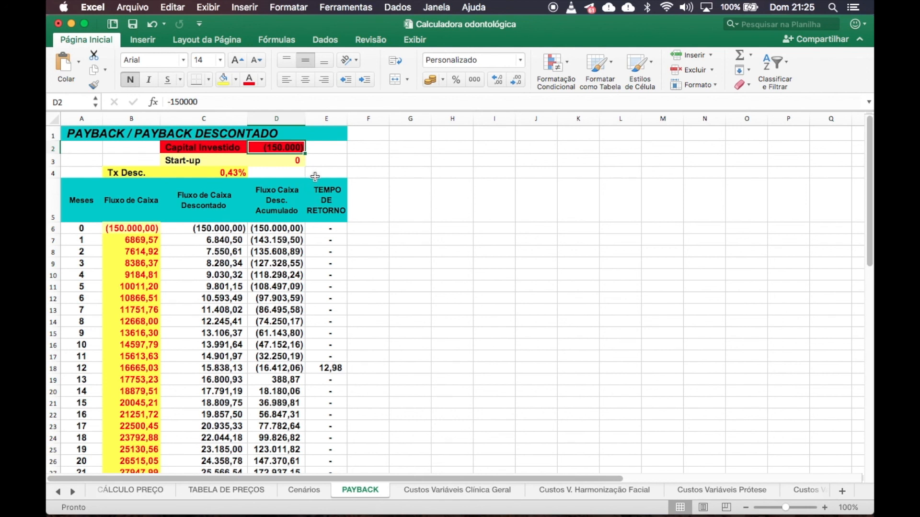
text(-)
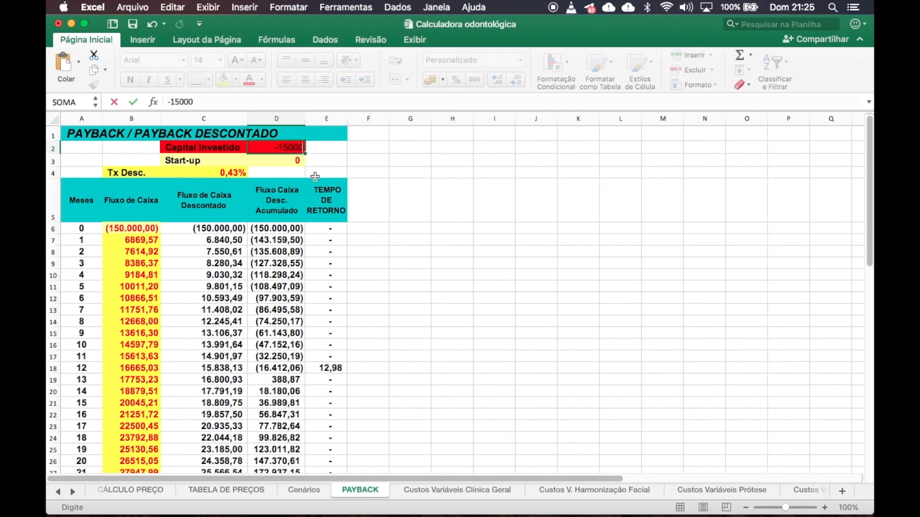
key(Return)
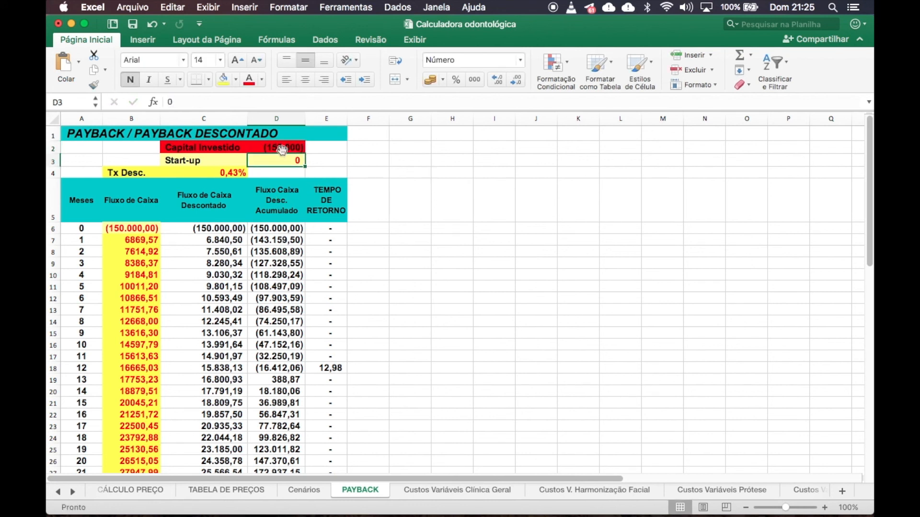
- Set the Capital Investido on the PAYBACK sheet to -200000
click(282, 148)
text(-200000)
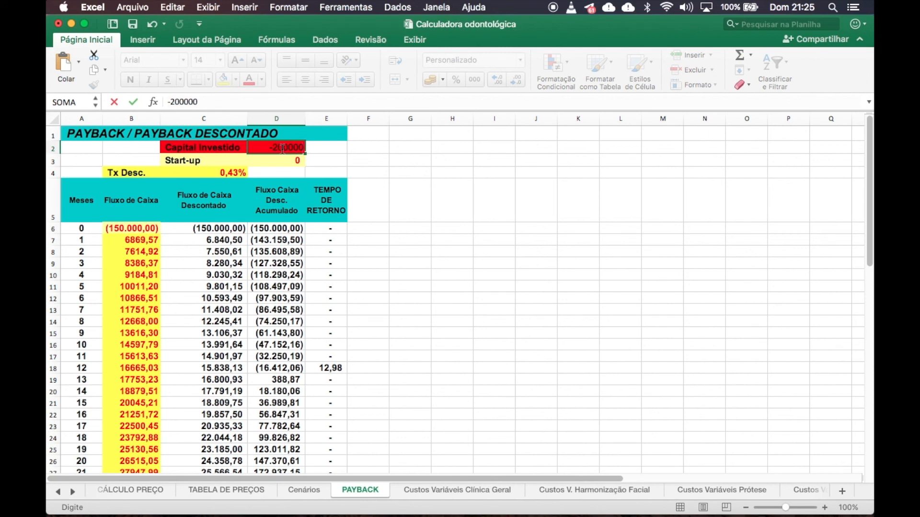
key(Return)
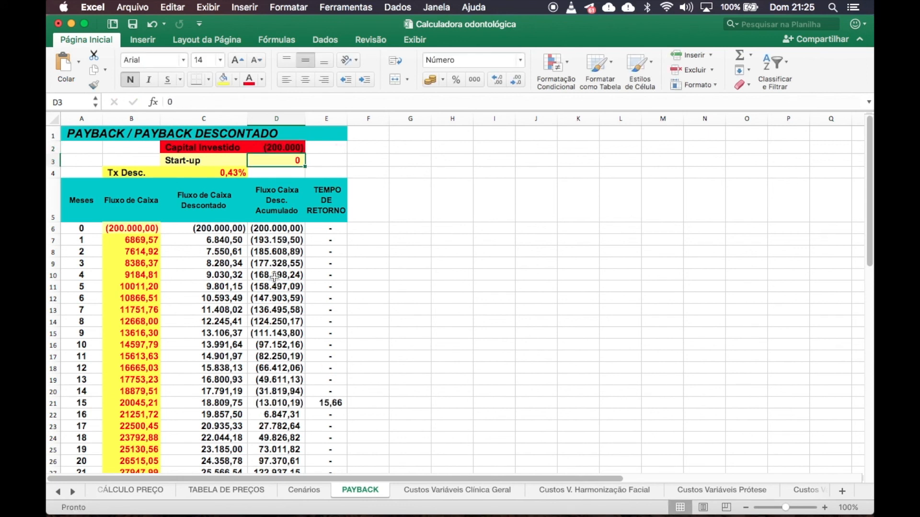
- Examine the accumulated discounted cash flow by month and the TEMPO DE RETORNO formula for month 15
scroll(263, 291, down, 1)
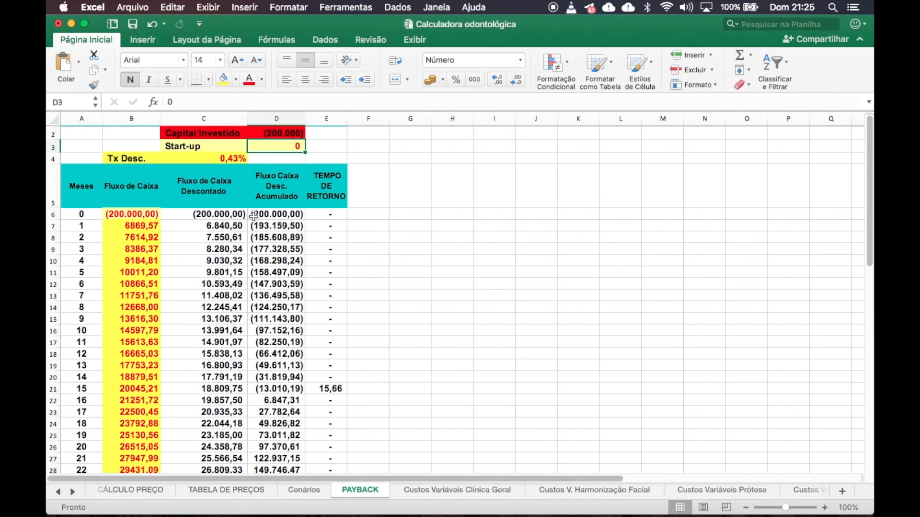
scroll(272, 244, down, 1)
scroll(273, 244, down, 2)
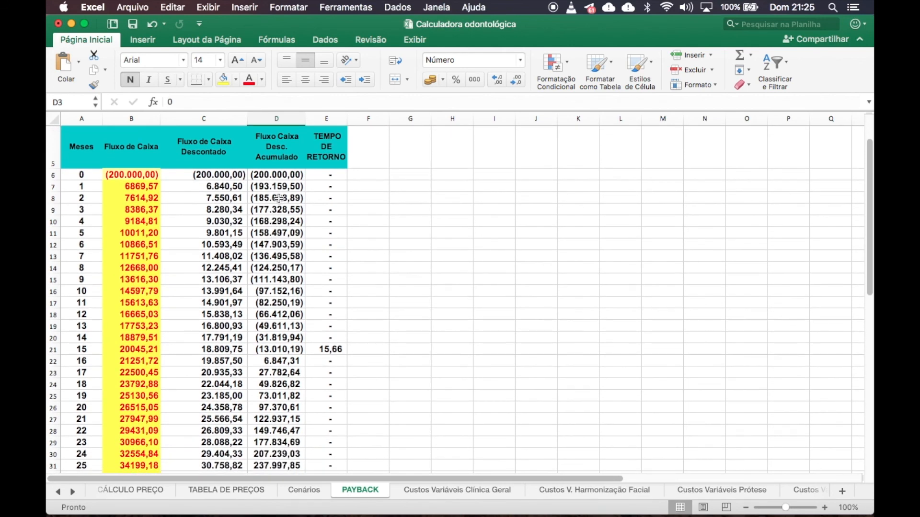
scroll(284, 273, down, 2)
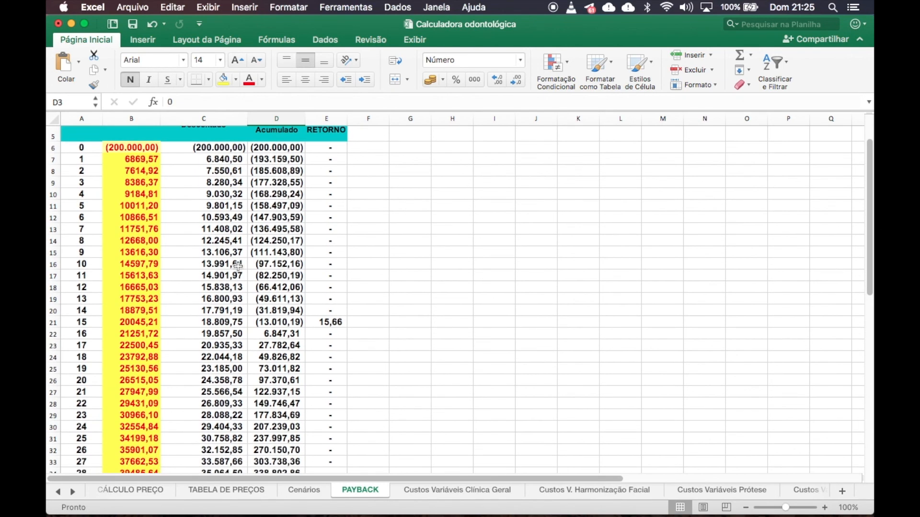
click(341, 324)
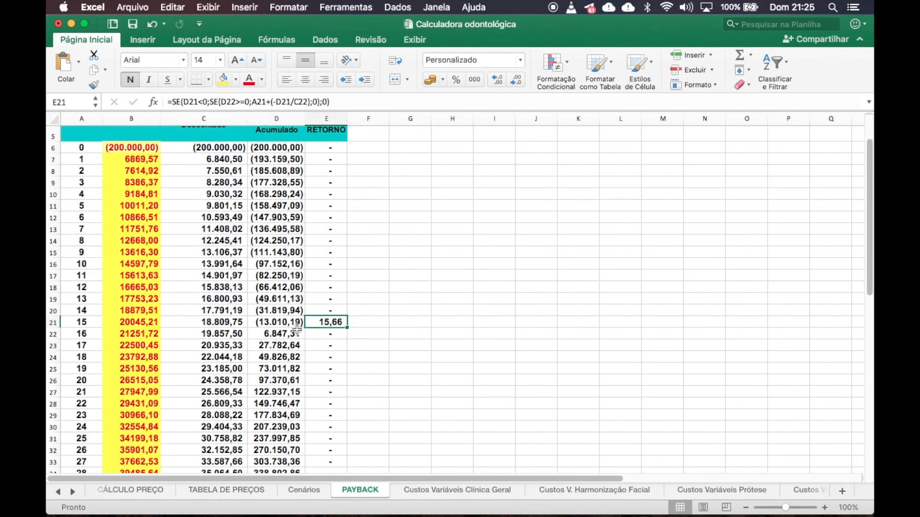
scroll(249, 331, down, 1)
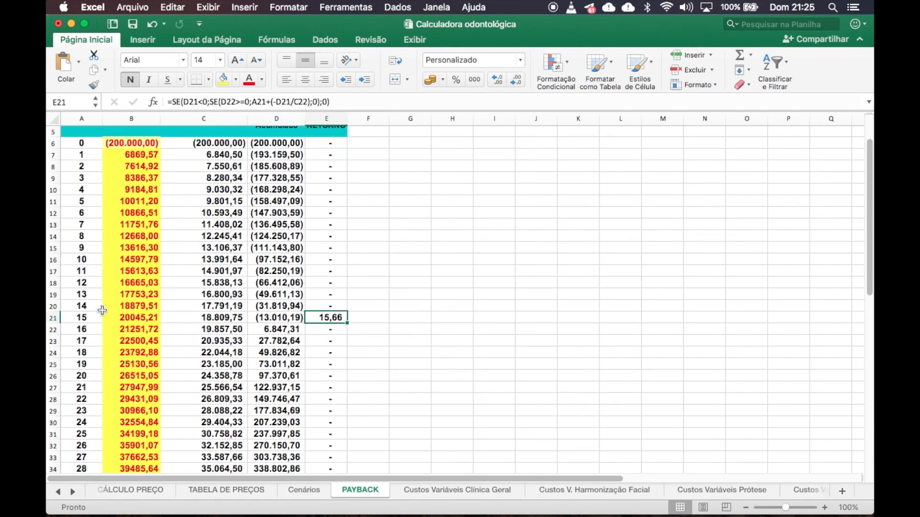
click(81, 154)
scroll(84, 198, up, 3)
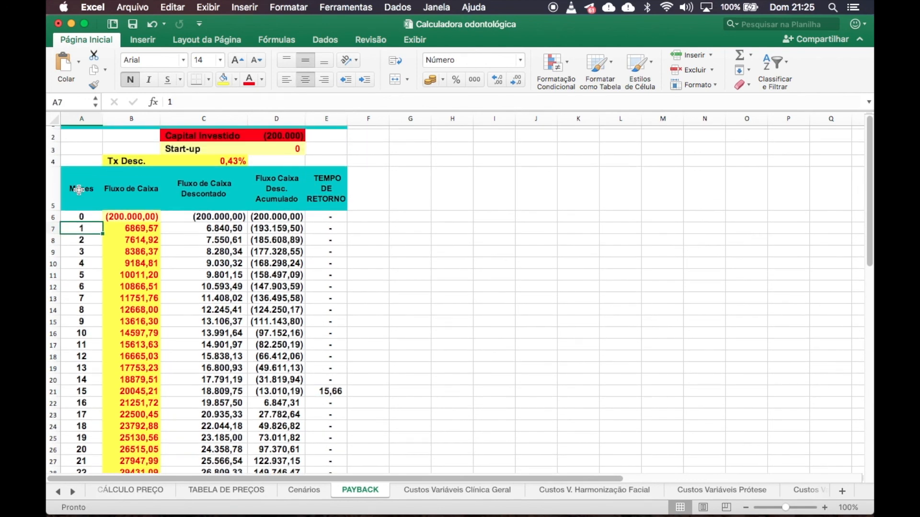
click(79, 190)
scroll(102, 254, down, 3)
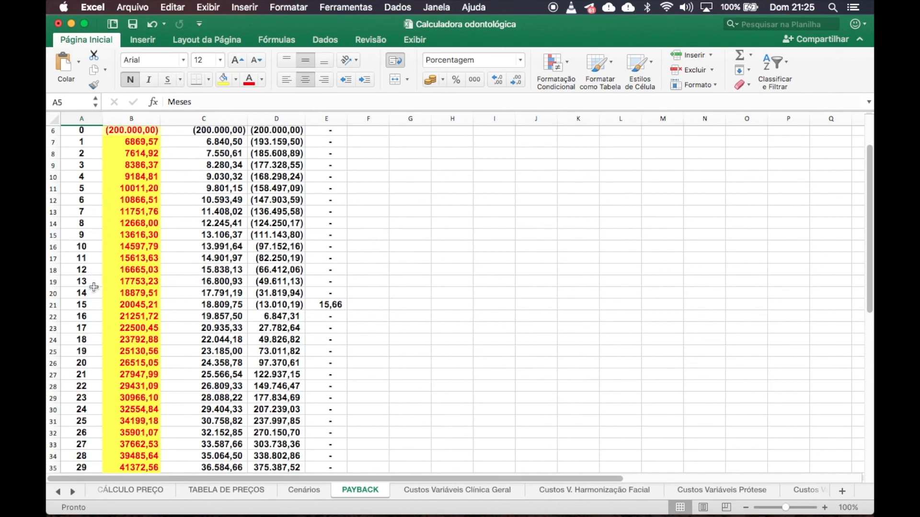
scroll(335, 302, up, 3)
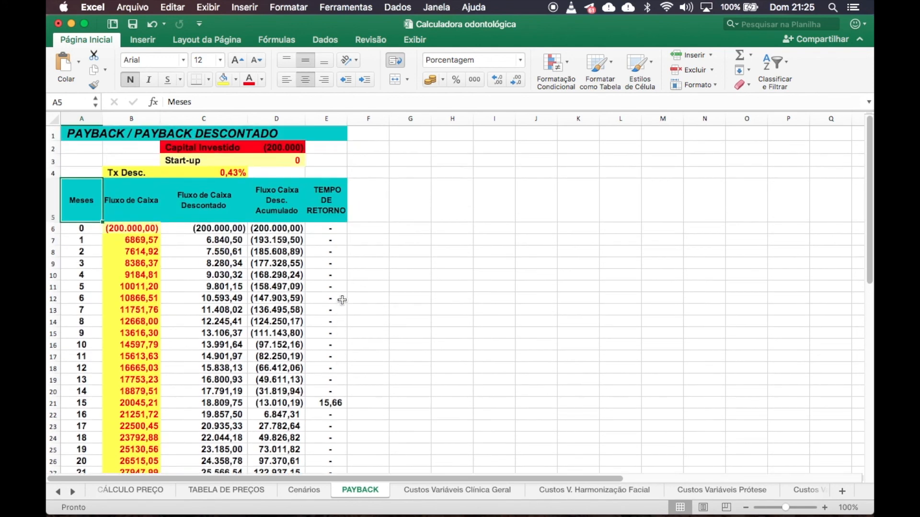
- Change the Capital Investido on the PAYBACK sheet to -150000
click(280, 148)
text(-1)
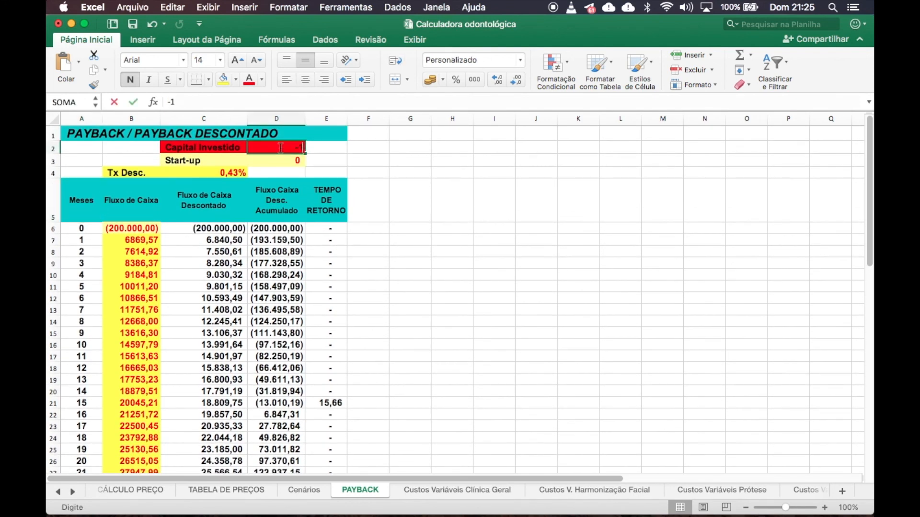
text(50000)
key(Return)
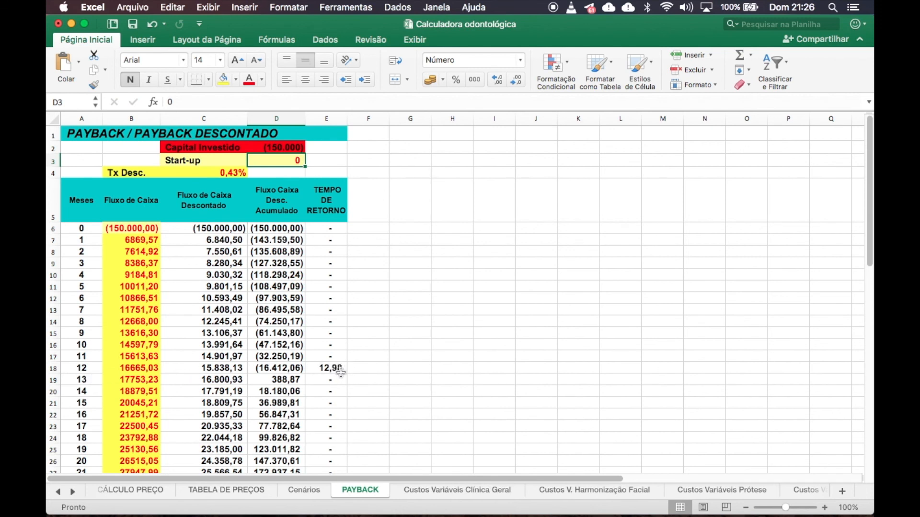
- Examine the month 12 cash flow and TEMPO DE RETORNO, and the PAYBACK row below month 36
click(142, 370)
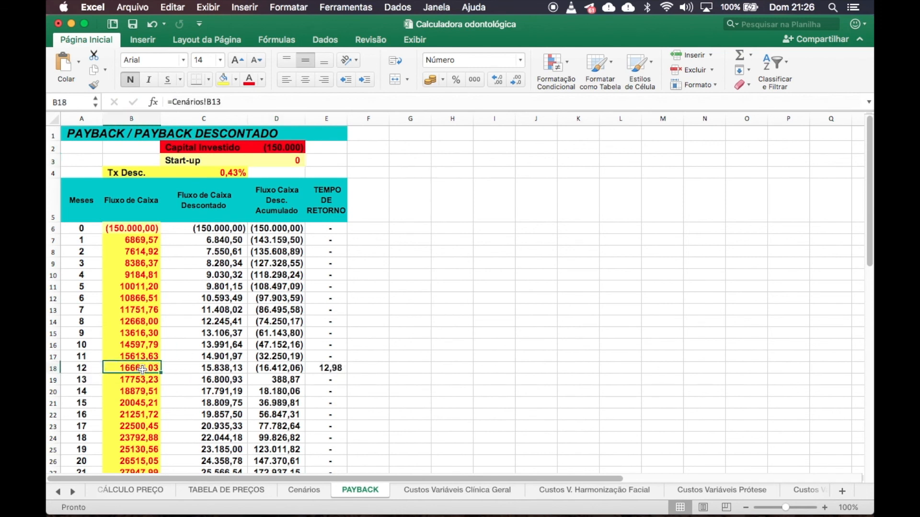
scroll(288, 352, down, 8)
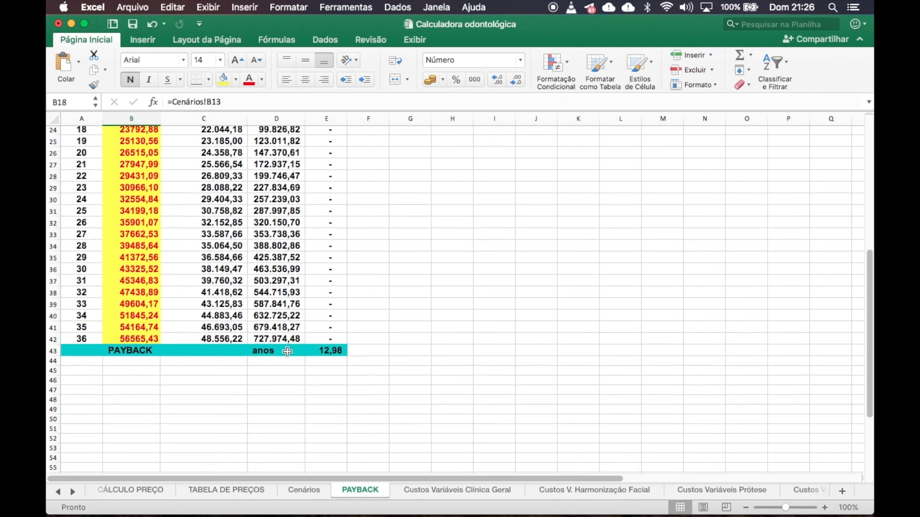
scroll(287, 351, up, 8)
scroll(288, 352, down, 2)
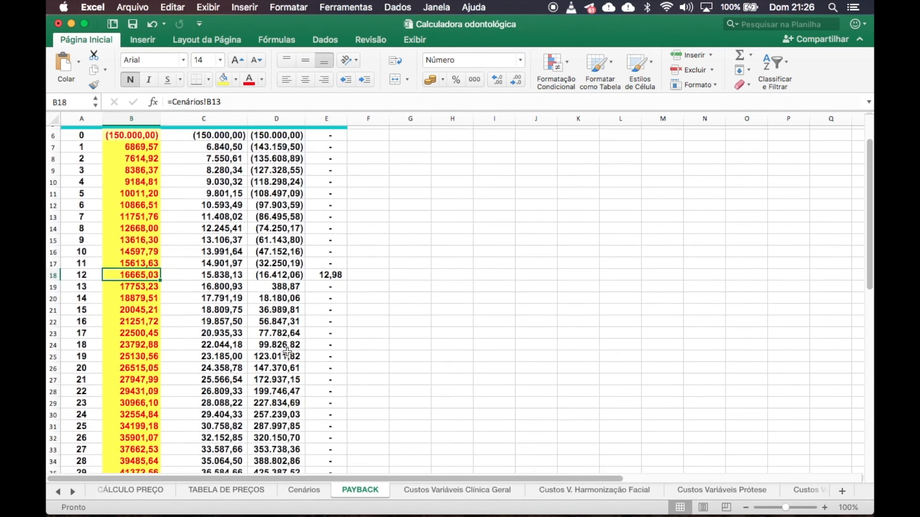
scroll(287, 353, down, 5)
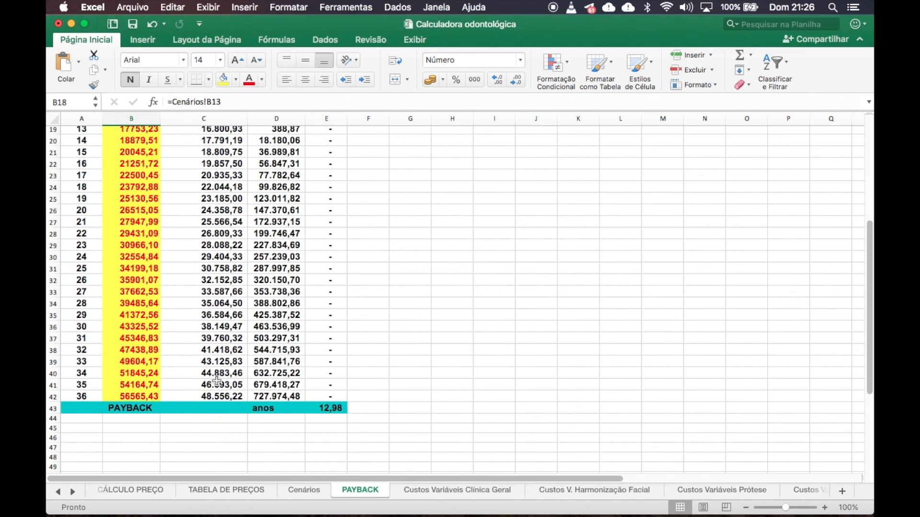
click(80, 398)
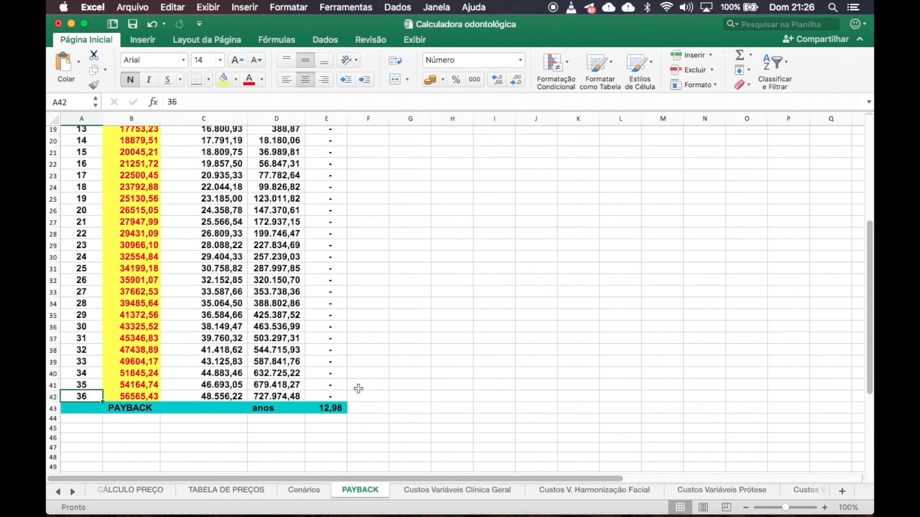
scroll(358, 388, down, 1)
scroll(358, 388, up, 8)
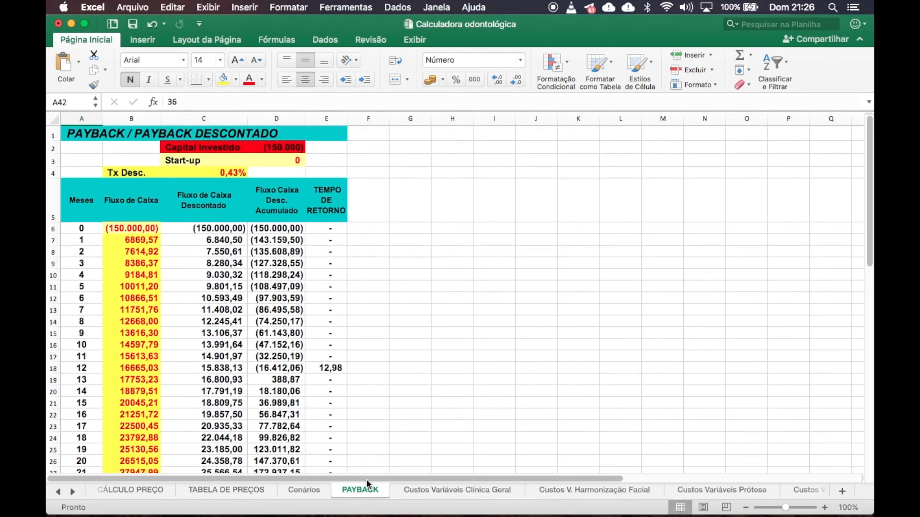
- Go back through the Cenários and CÁLCULO PREÇO sheets and open the Custos fixos sheet
click(307, 491)
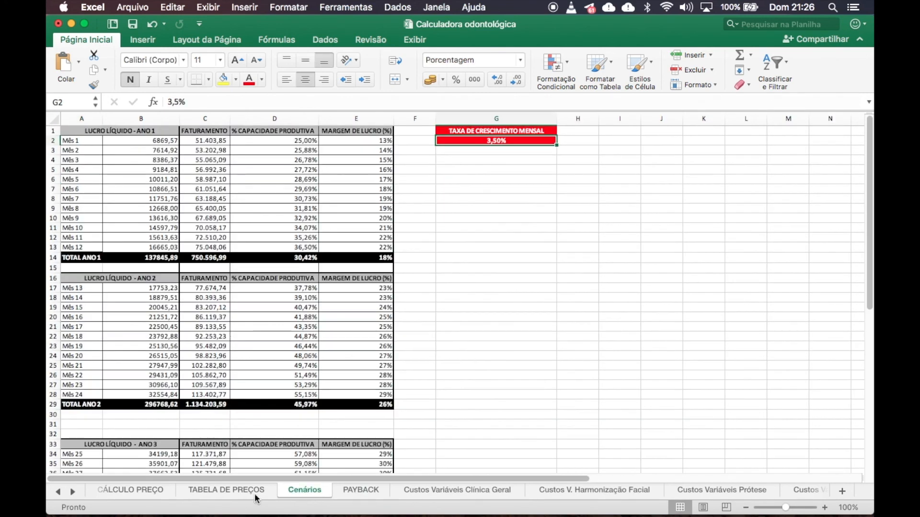
click(110, 494)
click(58, 492)
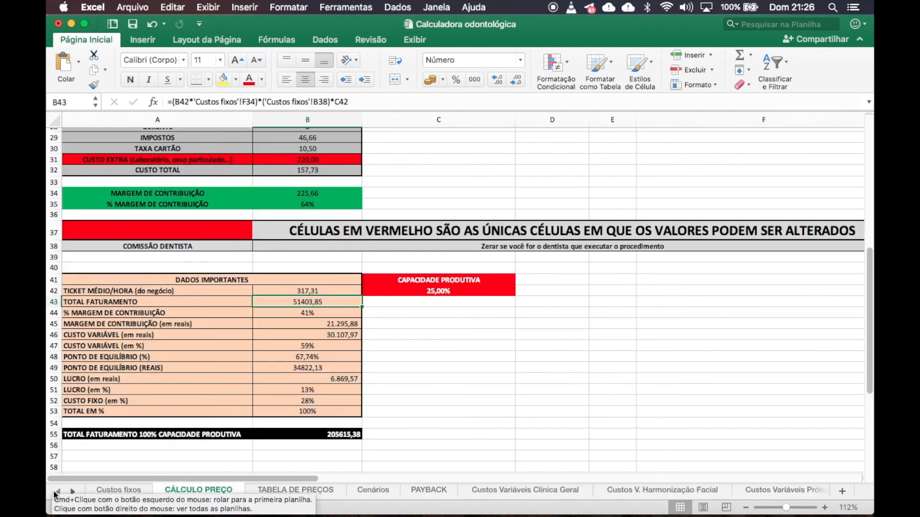
click(121, 497)
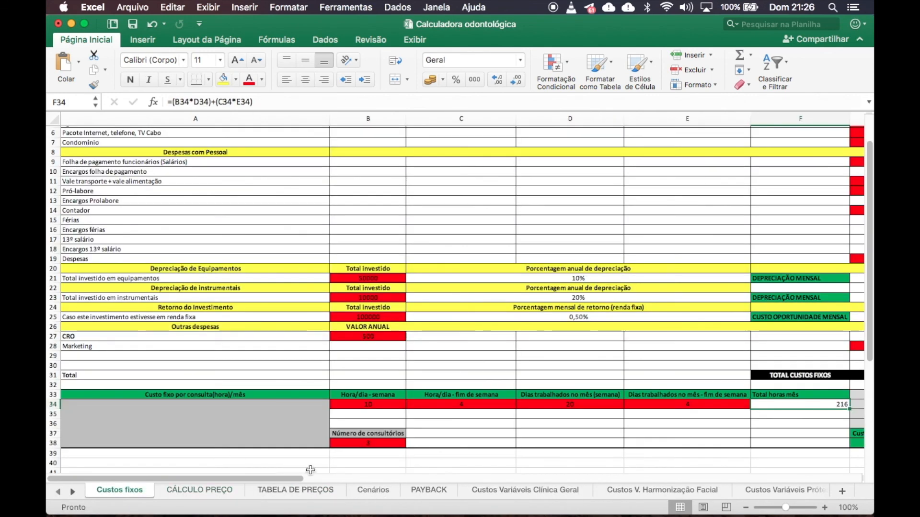